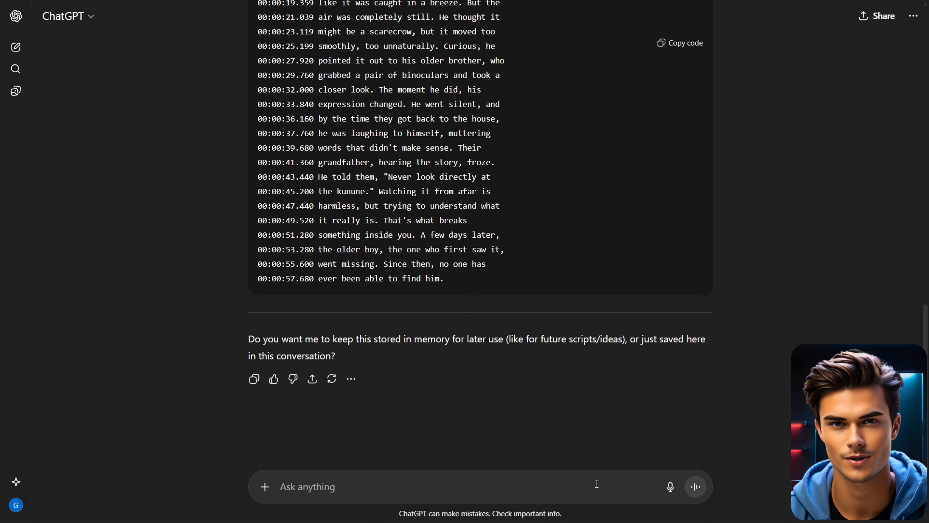
- Send the prompt asking for an original YouTube Shorts idea, a ~60-second script in the transcript's viral style, and 3 title ideas
key(ctrl+v)
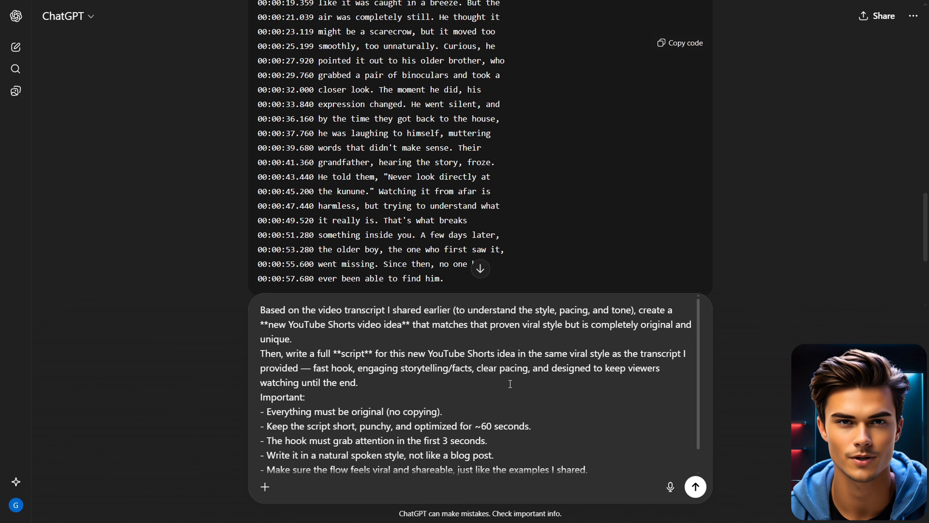
scroll(529, 378, down, 1)
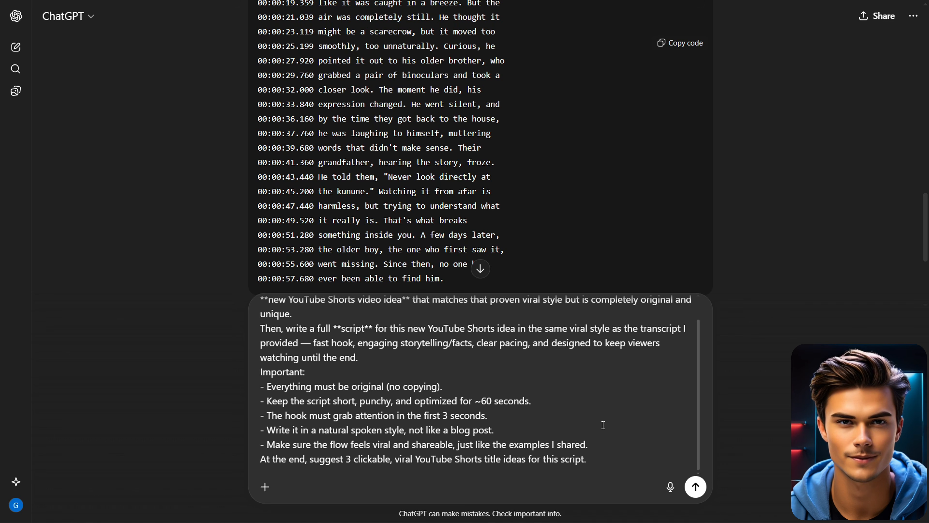
click(694, 486)
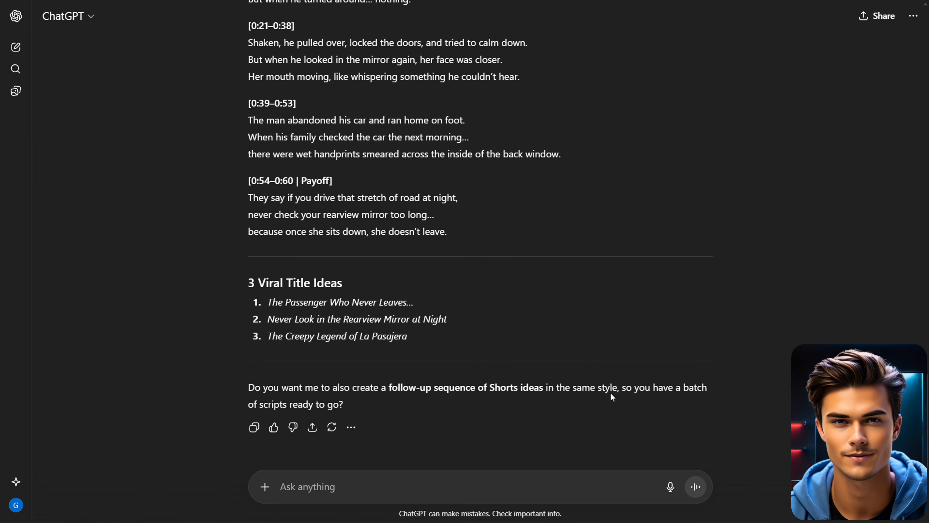
- Review the generated Shorts script and send the follow-up request "remove the timestamps"
scroll(552, 336, up, 6)
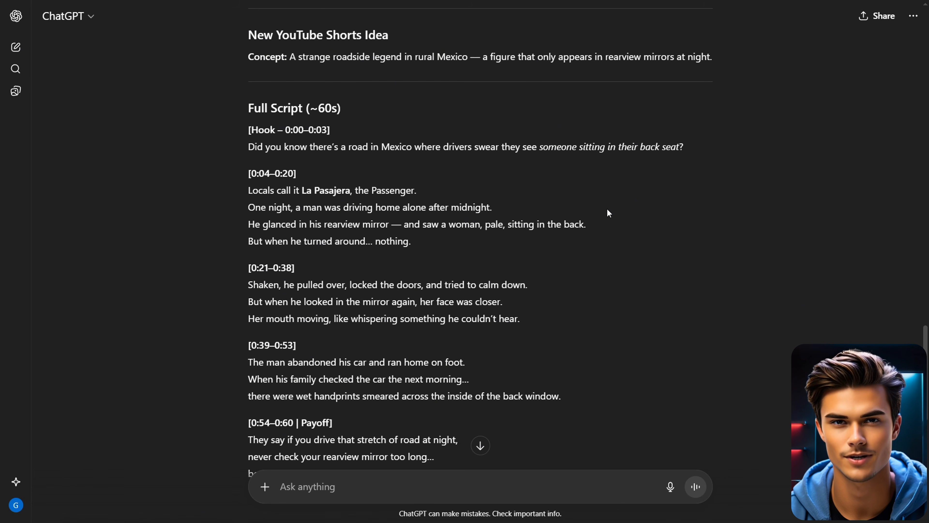
scroll(621, 230, down, 3)
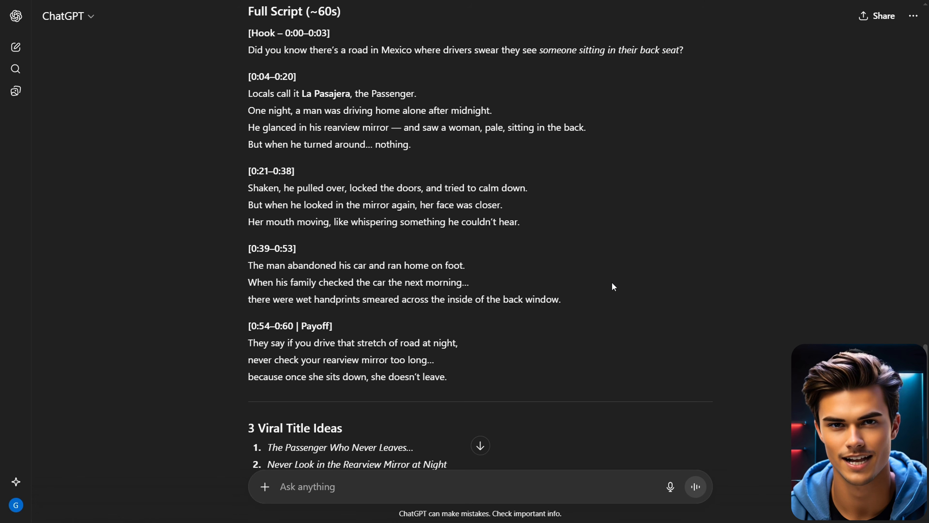
scroll(606, 272, down, 6)
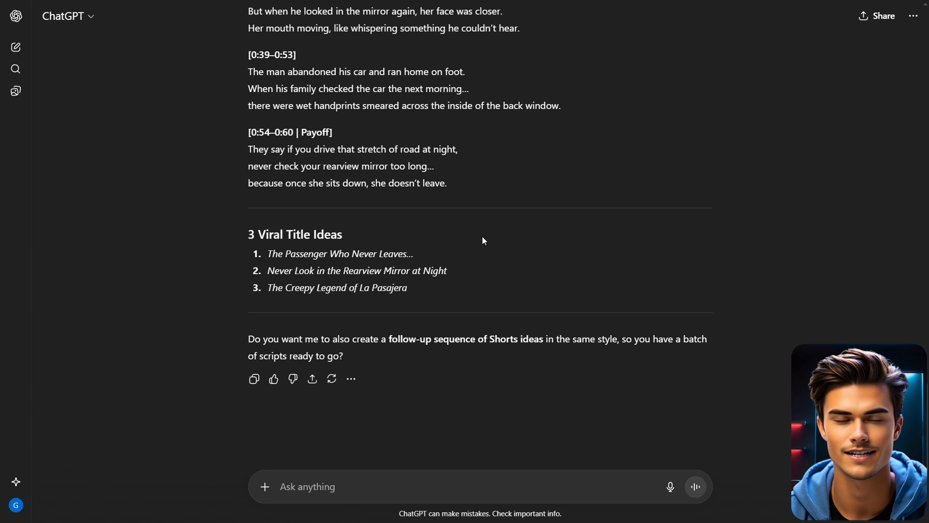
text(r)
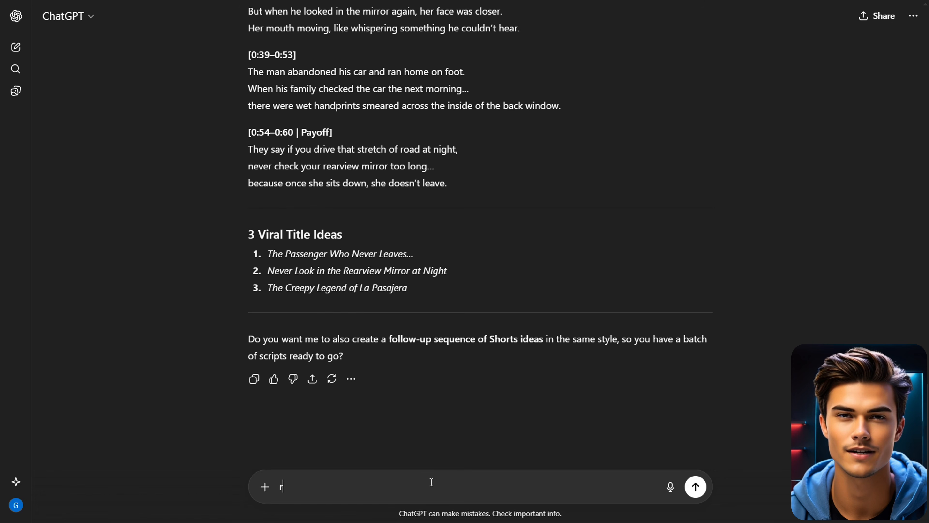
text(emove the timestamps)
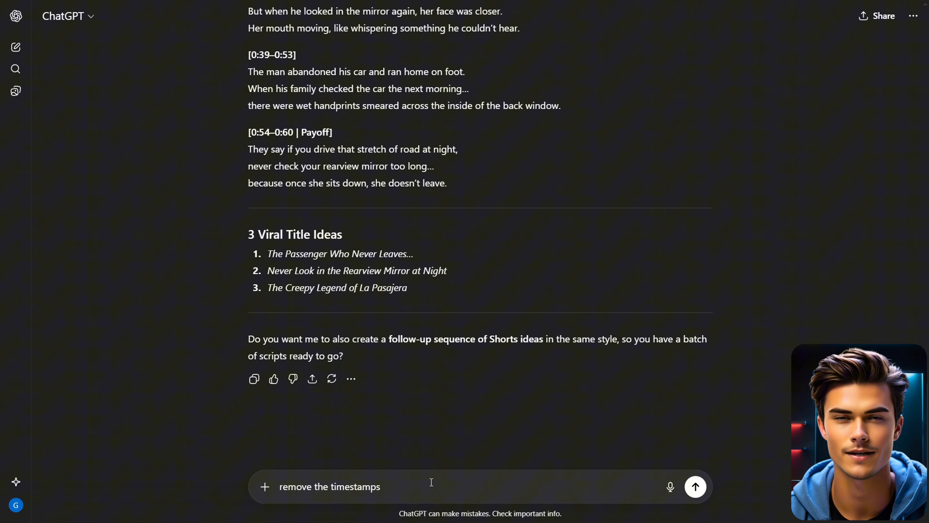
key(Return)
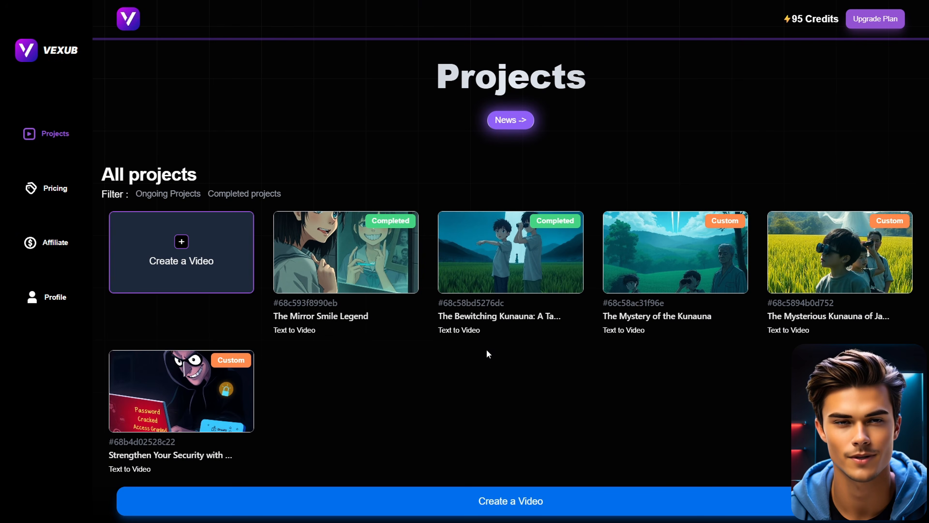
- Switch to Vexub and create a new Text to Video project in vertical format
click(517, 500)
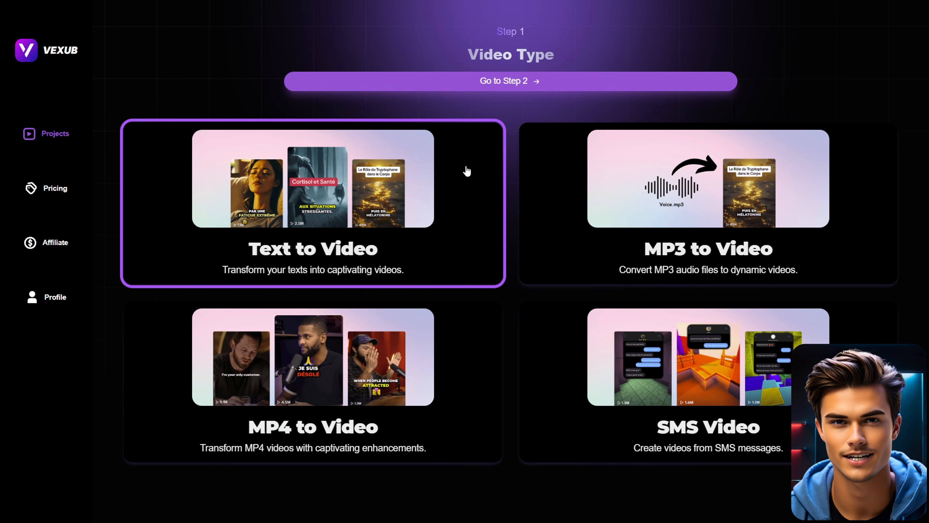
click(509, 88)
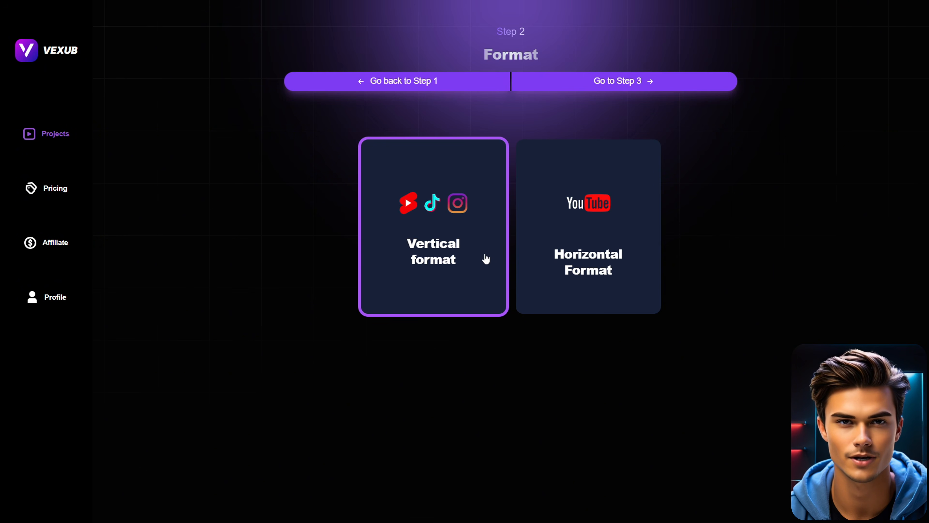
click(604, 88)
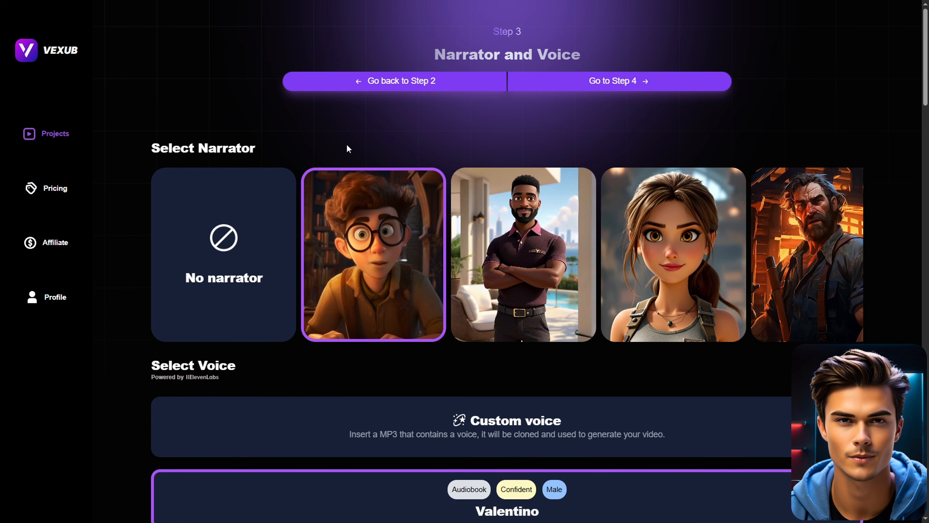
- Set the video to no narrator with the calm male narrative voice Mark, and proceed to the video script
click(262, 212)
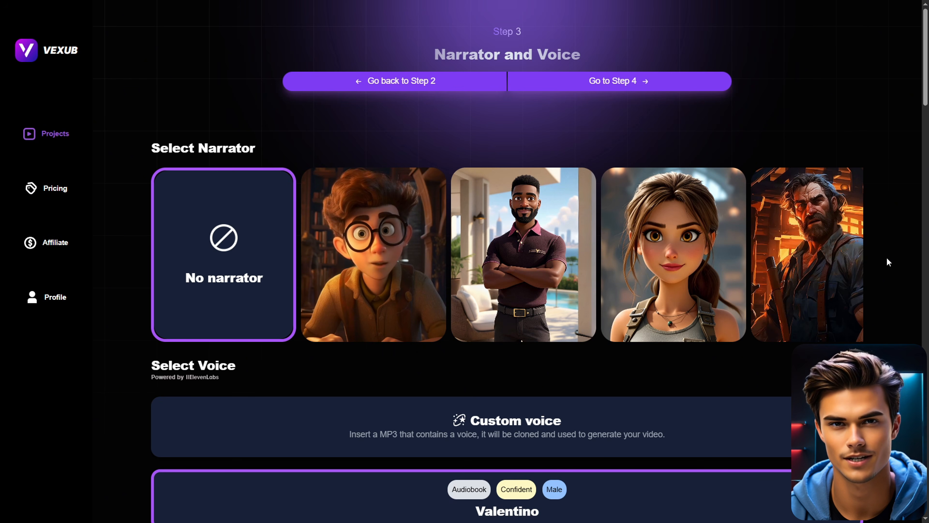
scroll(886, 257, down, 8)
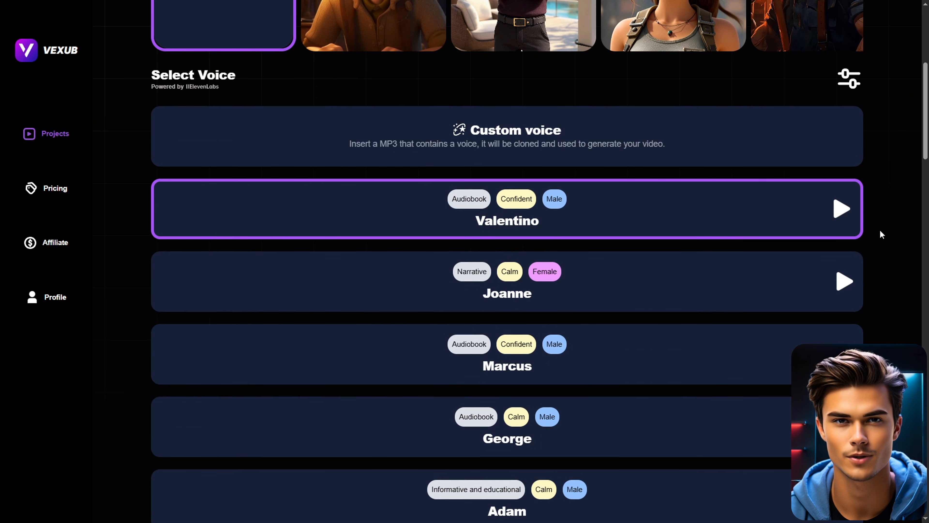
scroll(880, 230, down, 10)
scroll(880, 234, down, 11)
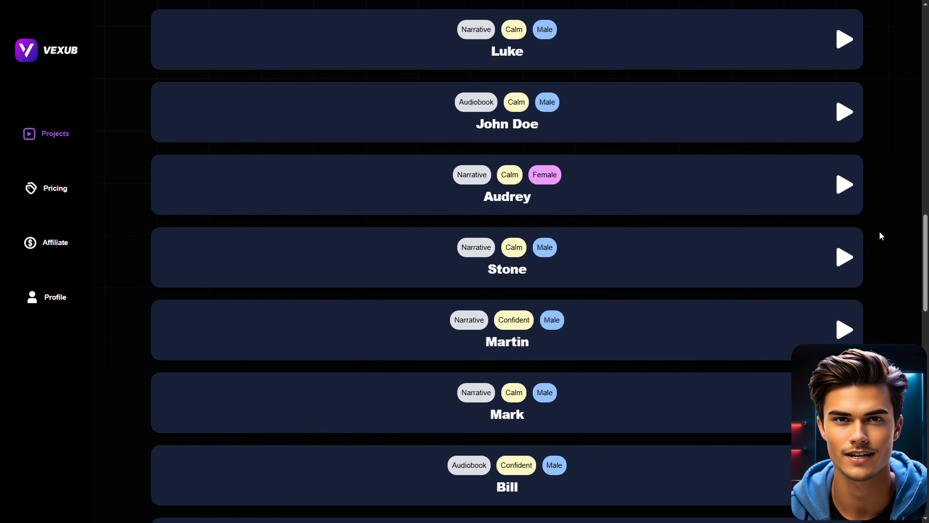
click(621, 401)
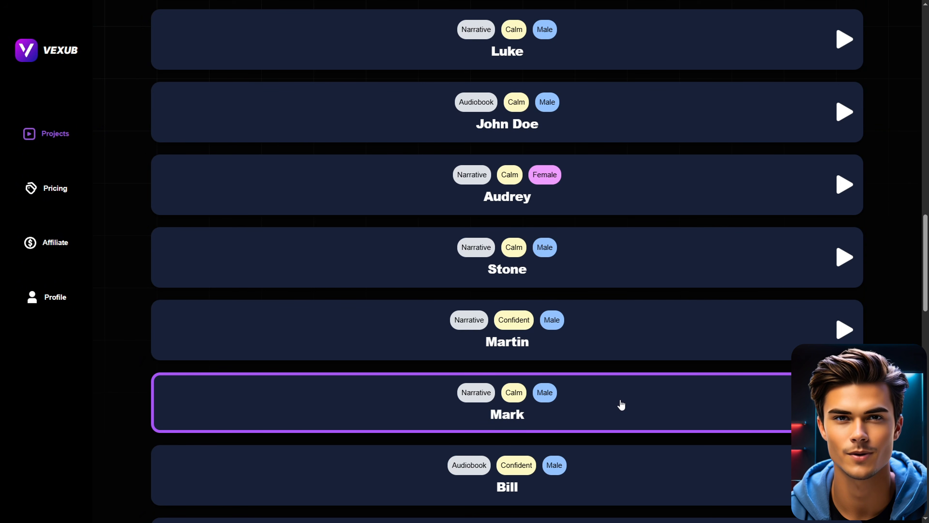
scroll(621, 404, up, 20)
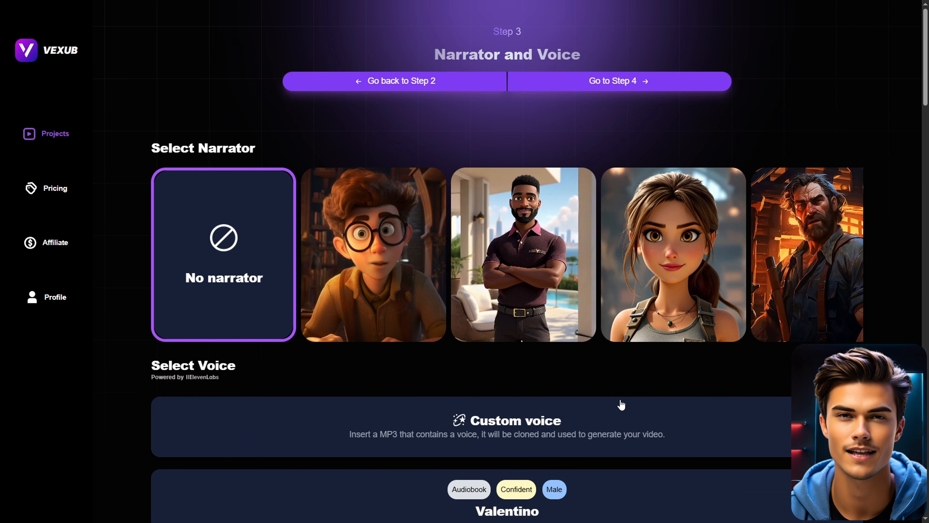
click(616, 91)
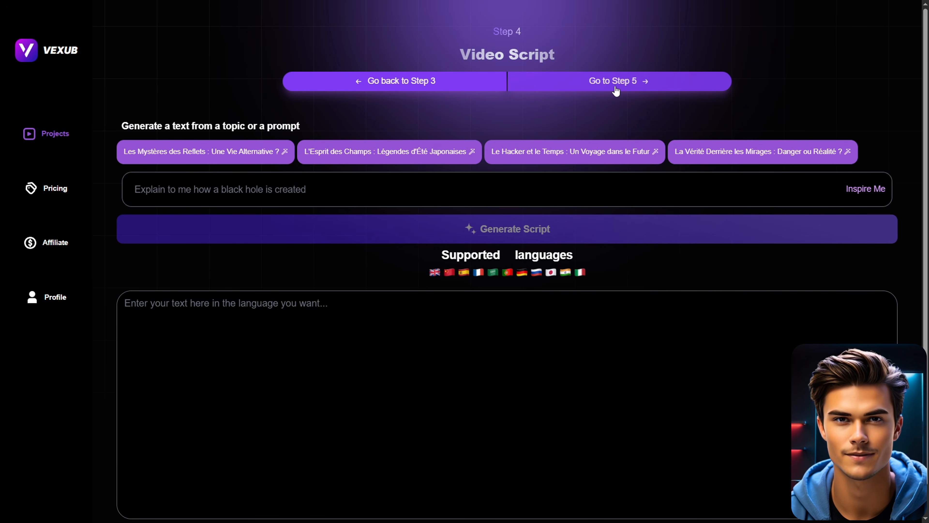
- Copy the full script without timestamps from ChatGPT into Vexub's video script and proceed to the image style
scroll(585, 120, down, 1)
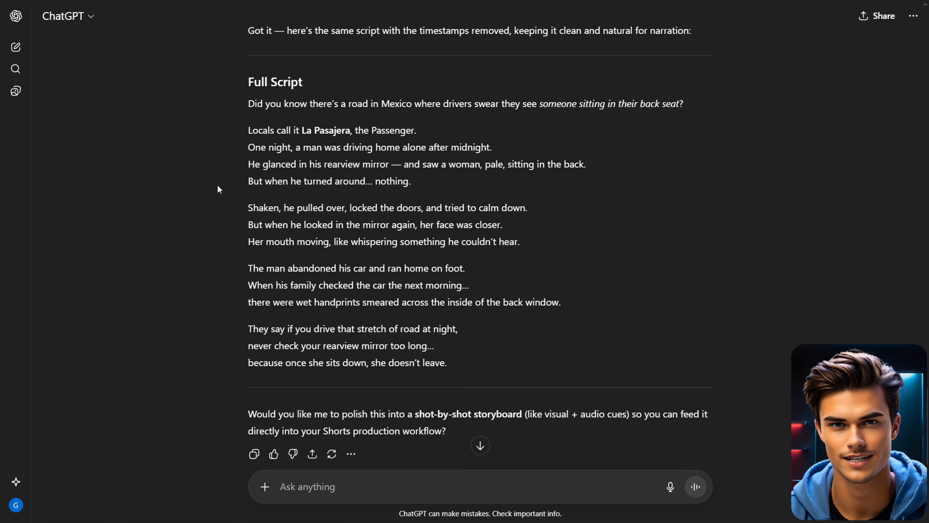
drag(246, 108, 455, 360)
key(ctrl+c)
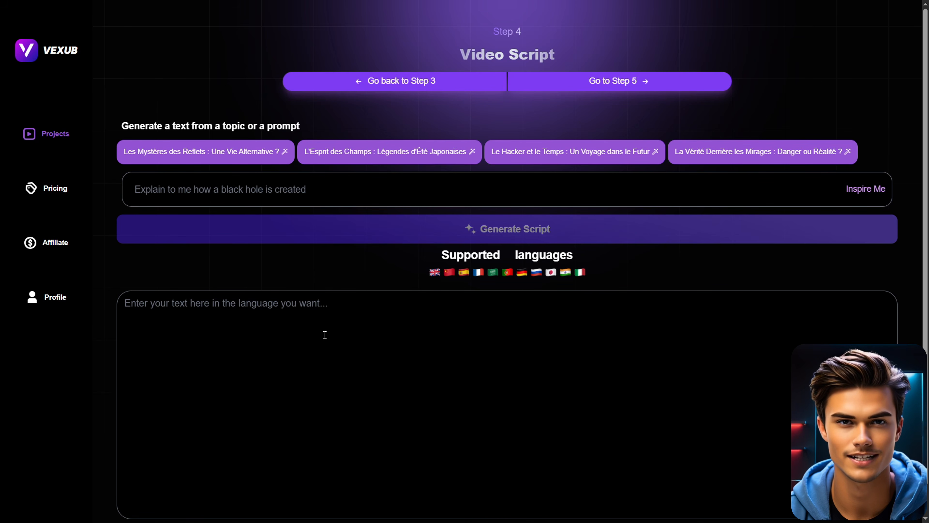
click(325, 335)
key(ctrl+v)
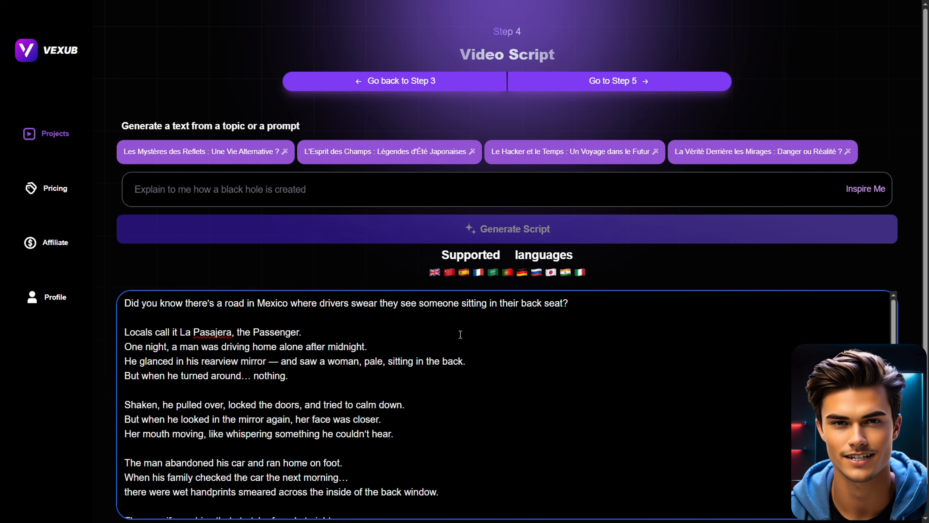
click(621, 87)
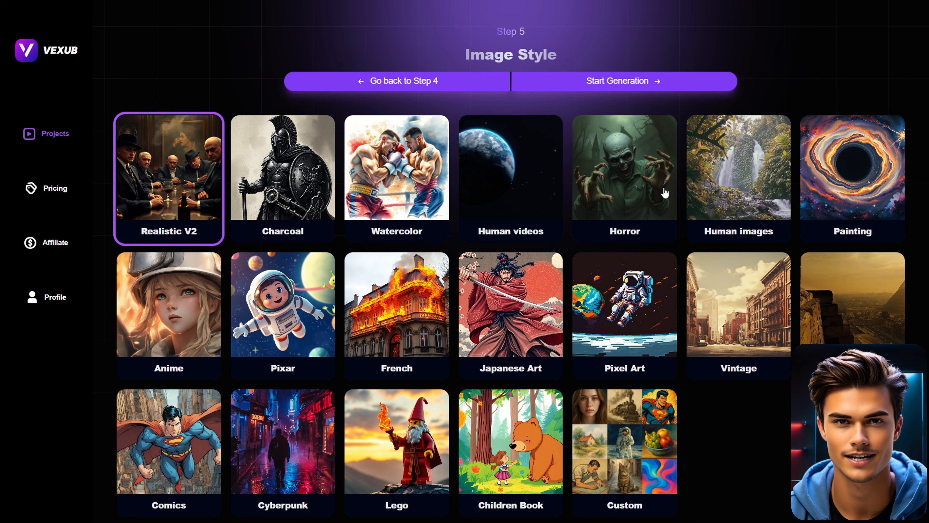
- Choose the Custom image style with the "Disturbing dark anime horror style, cinematic night lighting, deep shadows" prompt as the global prompt, and start the generation
click(628, 438)
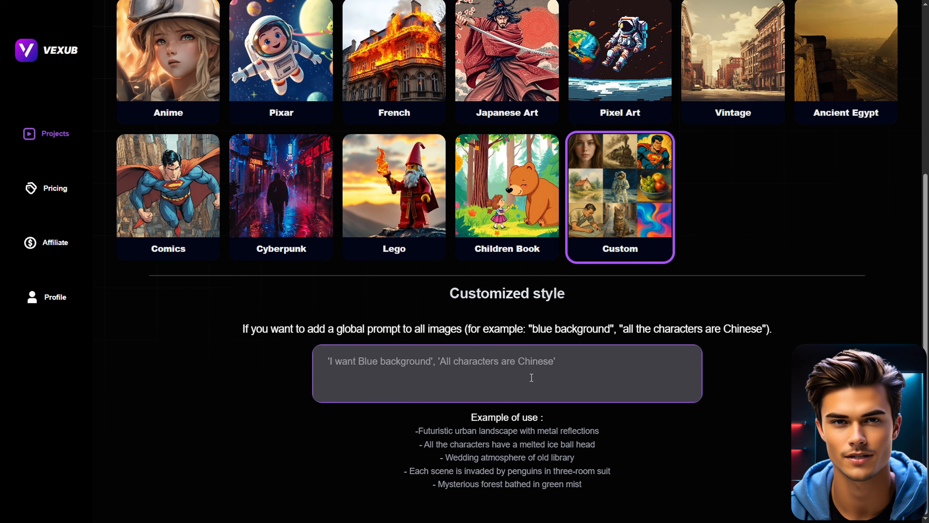
text(Disturbing dark anime horror style, cinematic night lighting, deep shadows, desaturated colors with sickly green and pale blue highlights, sharp detailed facial expressions showing fear and dread, eerie atmosphere, subtle fog and moonlight, unsettling backgrounds with ominous emptiness, creepy texture like old horror manga, every scene feels tense, terrifying, and otherworldly.)
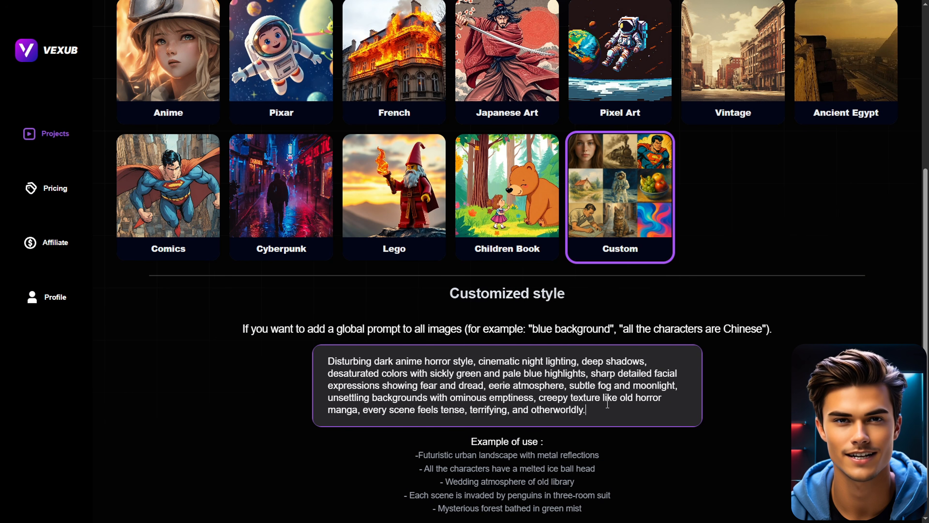
scroll(617, 408, up, 6)
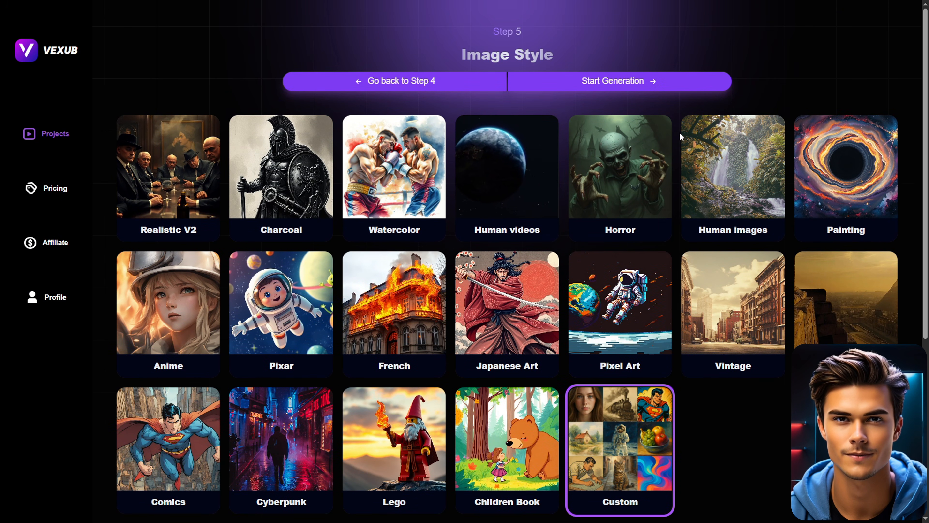
click(633, 81)
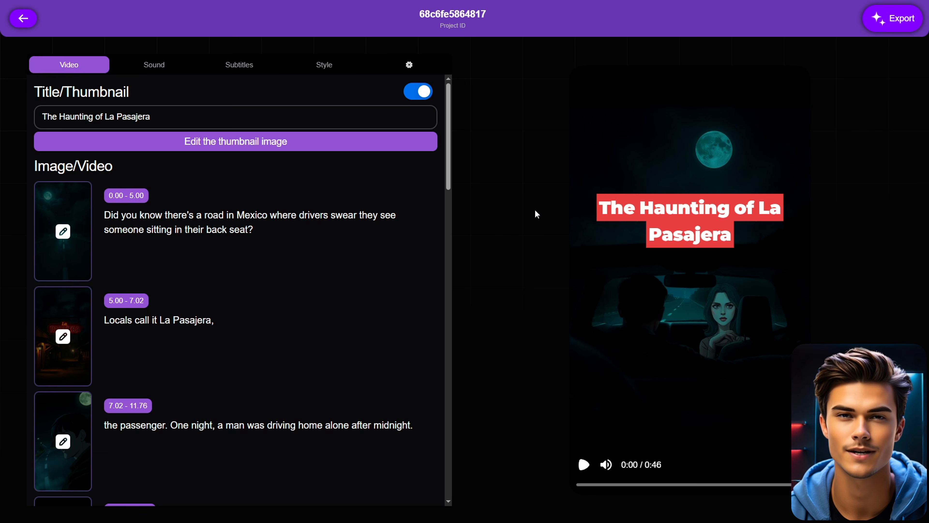
- Look through the scene list and examine the AI, Search and Import media options for the 7.02 - 11.76 scene
mouse_move(451, 149)
mouse_down()
mouse_move(444, 365)
mouse_move(444, 138)
mouse_up()
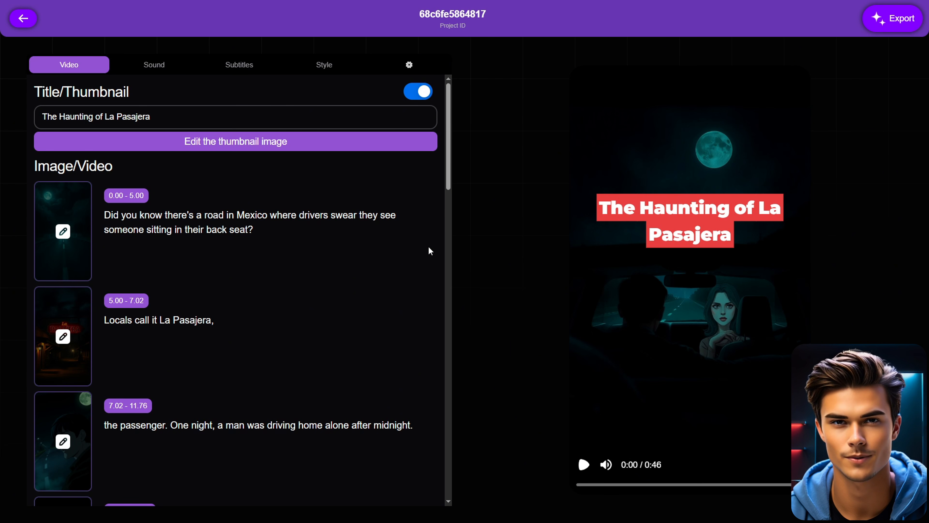
scroll(429, 246, down, 5)
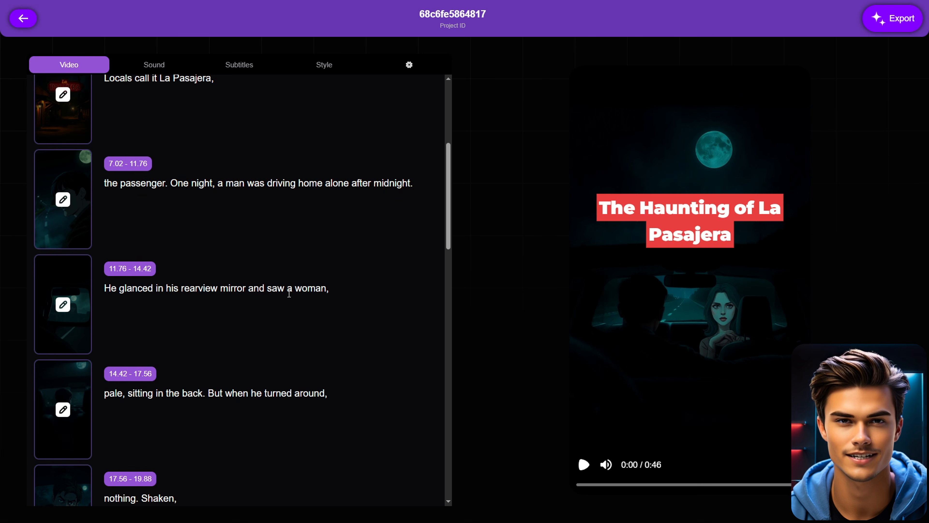
scroll(297, 307, up, 2)
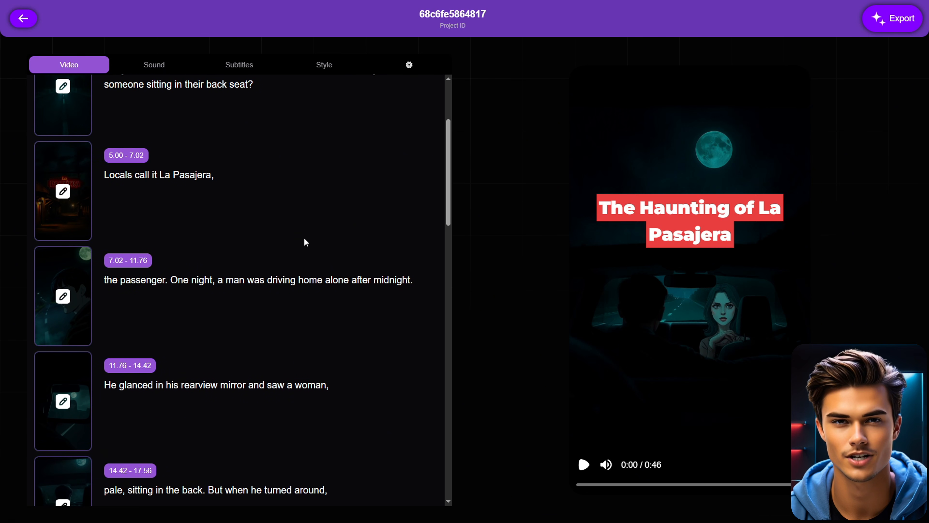
click(69, 297)
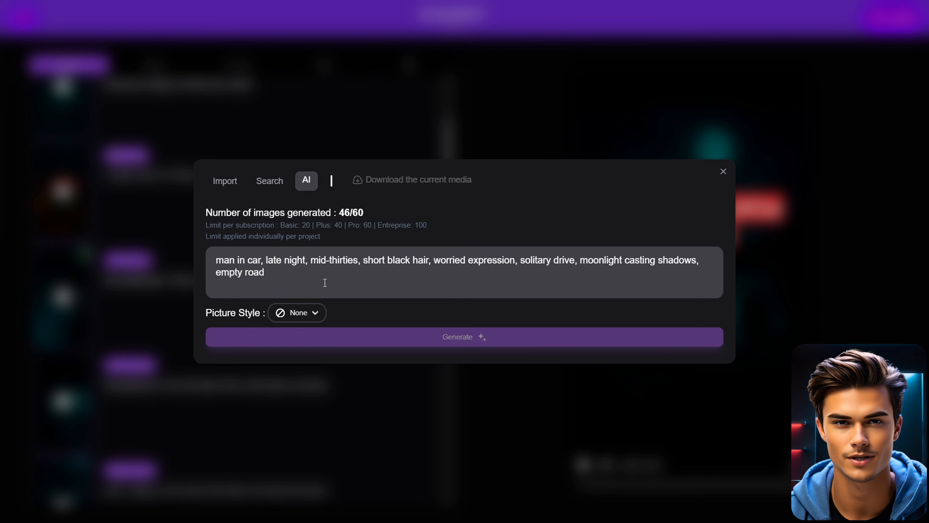
click(307, 315)
click(308, 320)
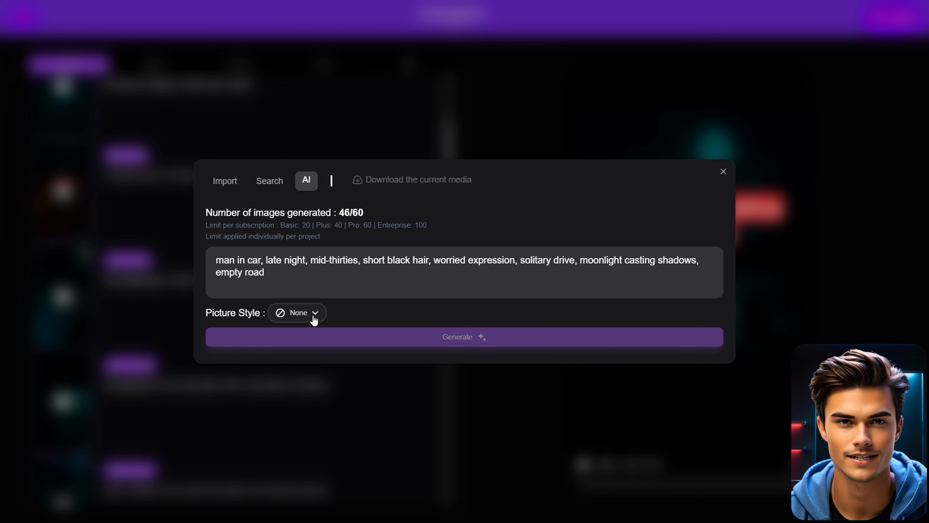
click(275, 181)
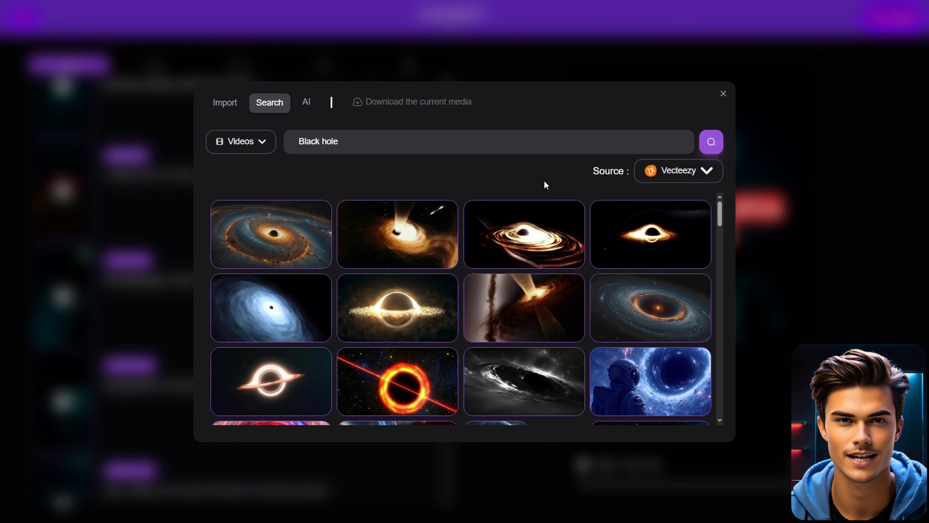
click(233, 107)
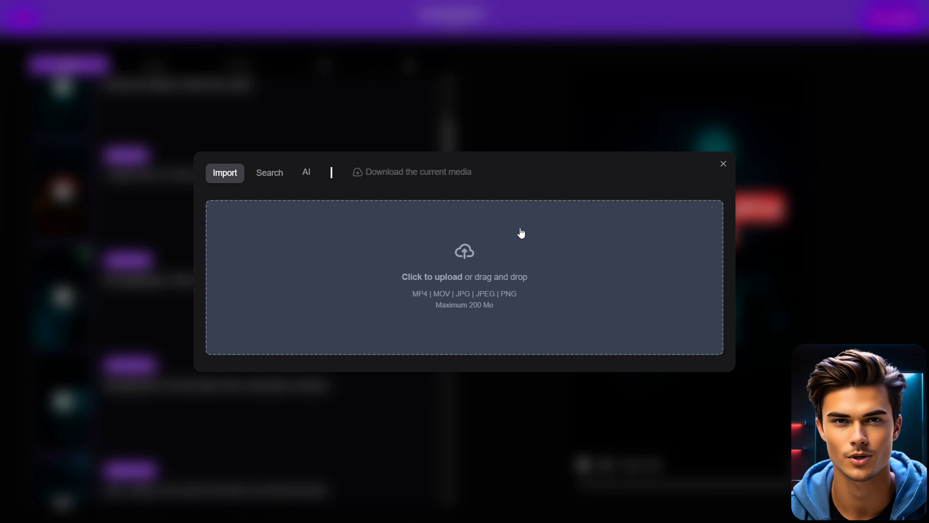
click(723, 163)
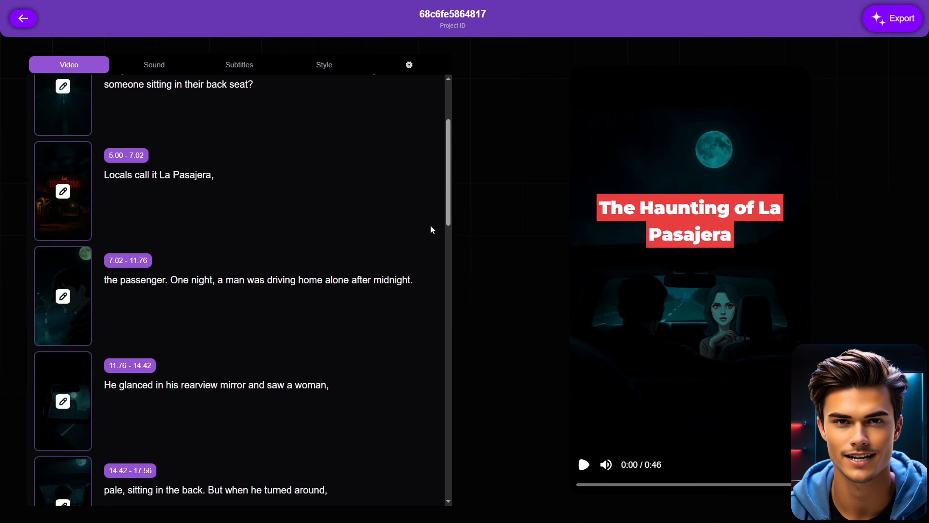
drag(443, 198, 449, 149)
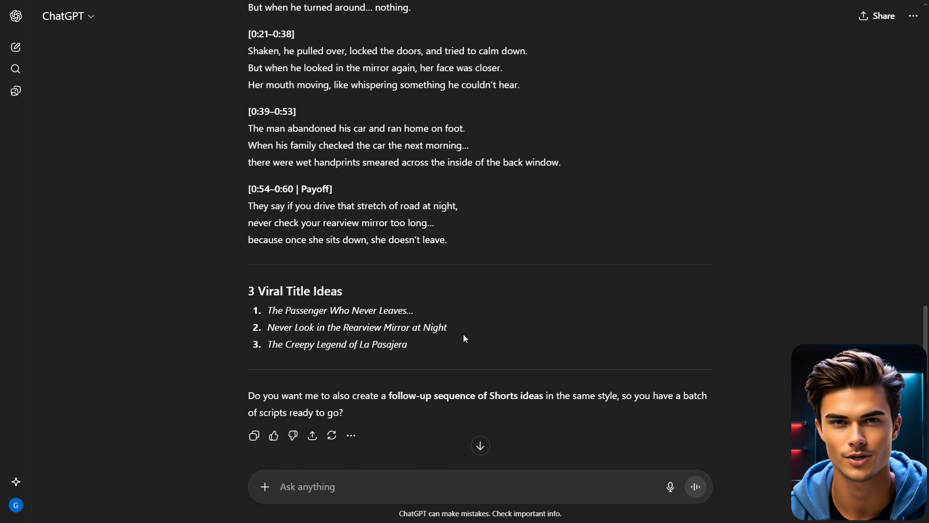
- Copy the third viral title idea from ChatGPT and set it as the Vexub title: "The Creepy Legend of La Pasajera"
drag(409, 345, 267, 347)
key(ctrl+c)
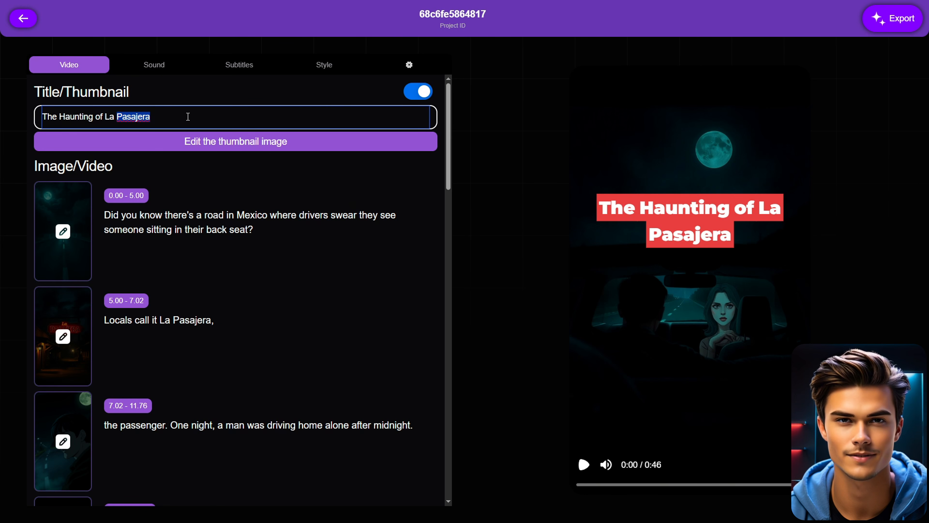
triple_click(188, 116)
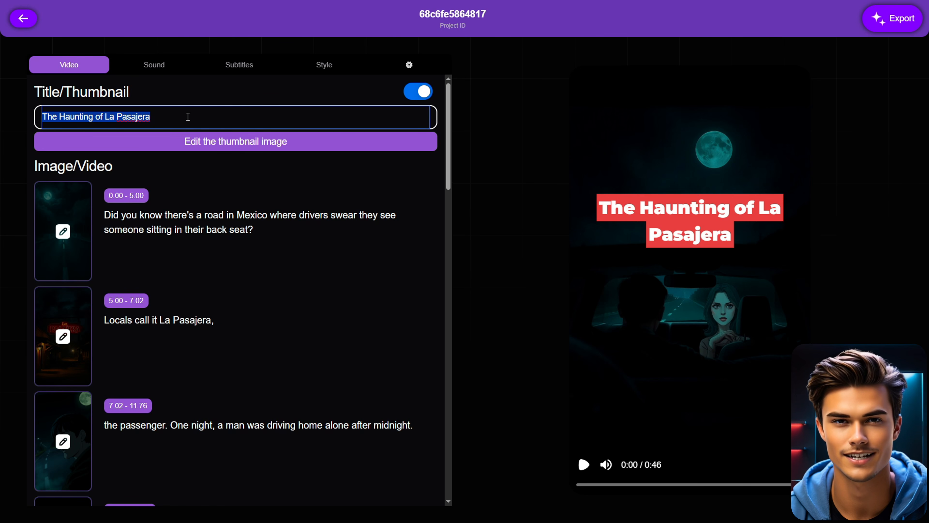
key(ctrl+v)
click(203, 100)
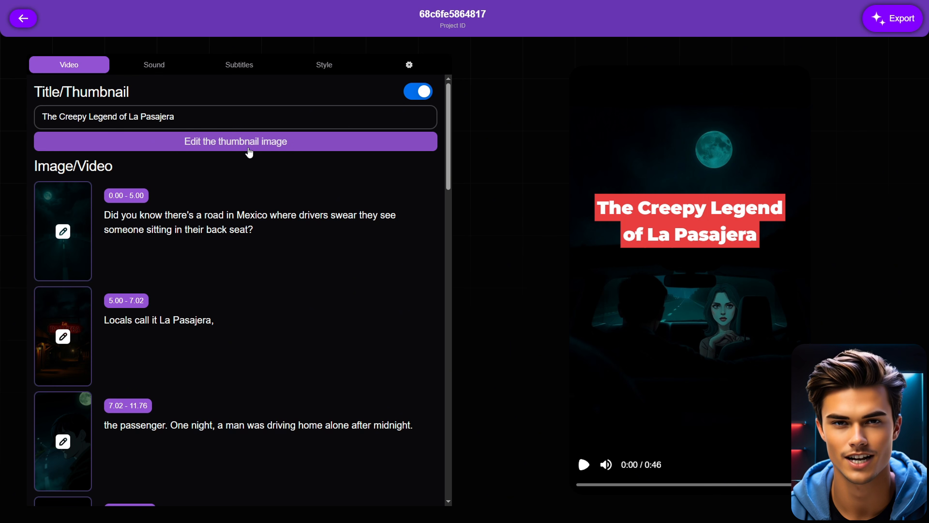
- Look through the sound settings, including the voice and music volume, the audio upload and the list of music tracks
click(159, 69)
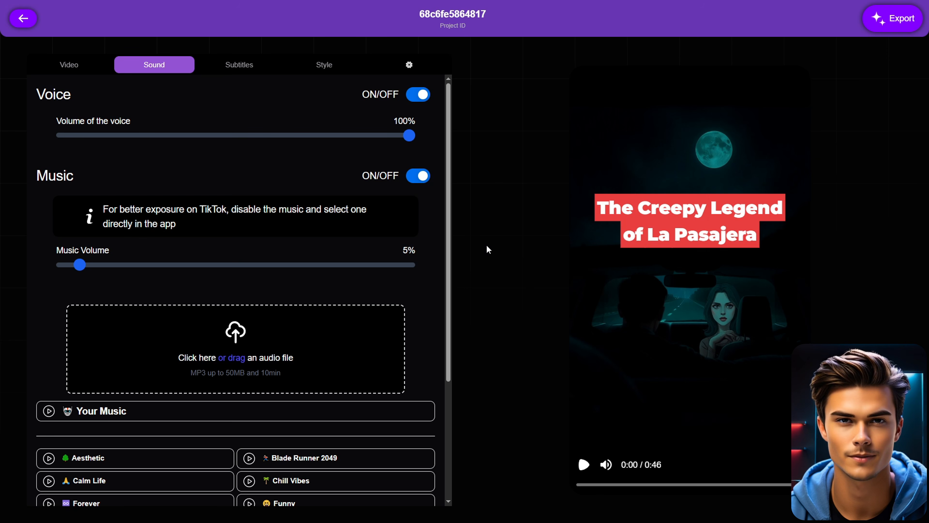
scroll(430, 286, down, 5)
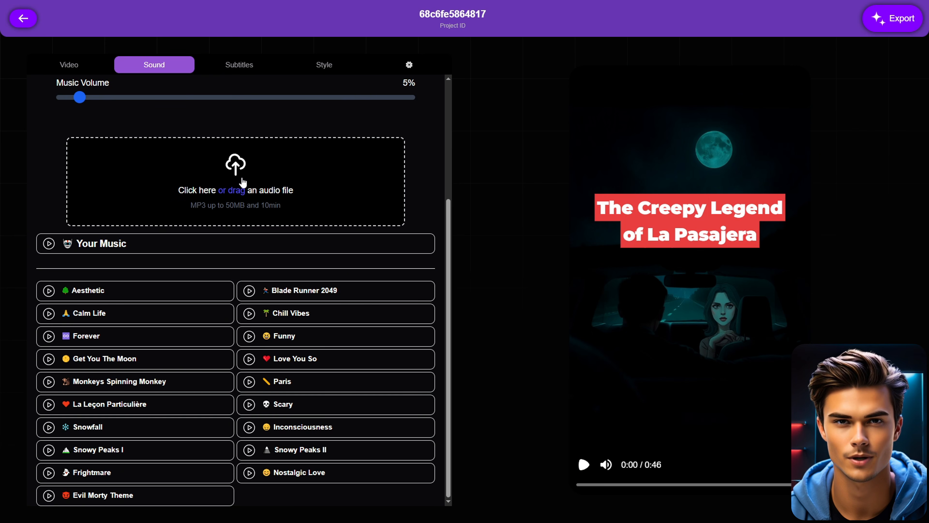
scroll(243, 182, up, 5)
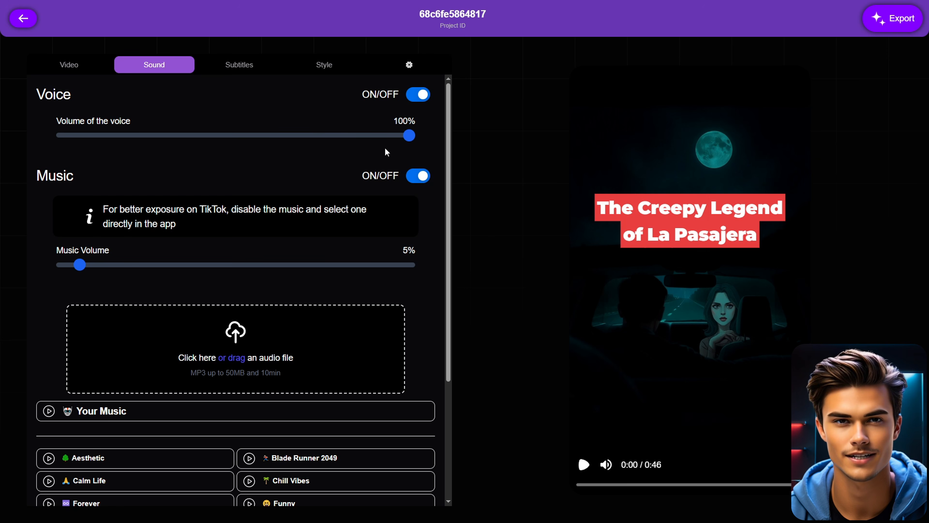
- Preview the subtitles at 0:05, compare the Expresso, Pendel and Keurst styles, and apply the Expresso subtitle style
click(245, 68)
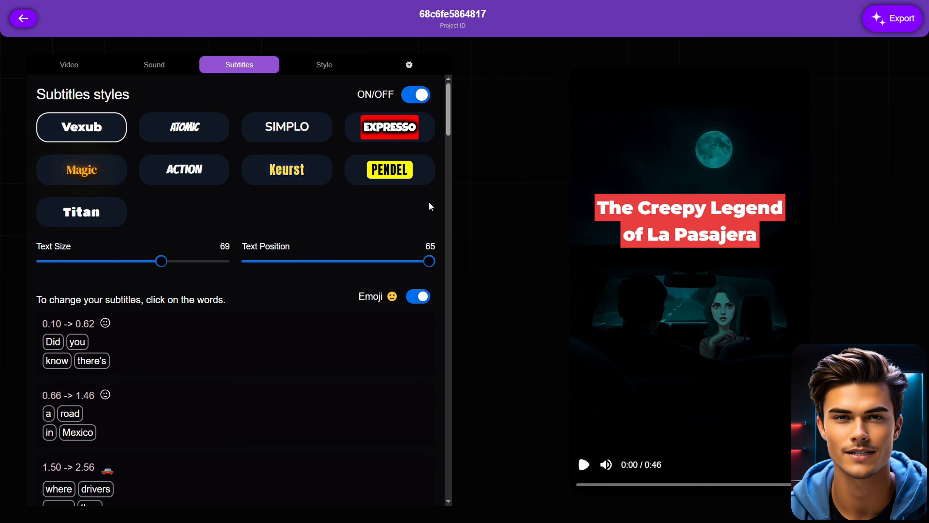
scroll(421, 201, down, 4)
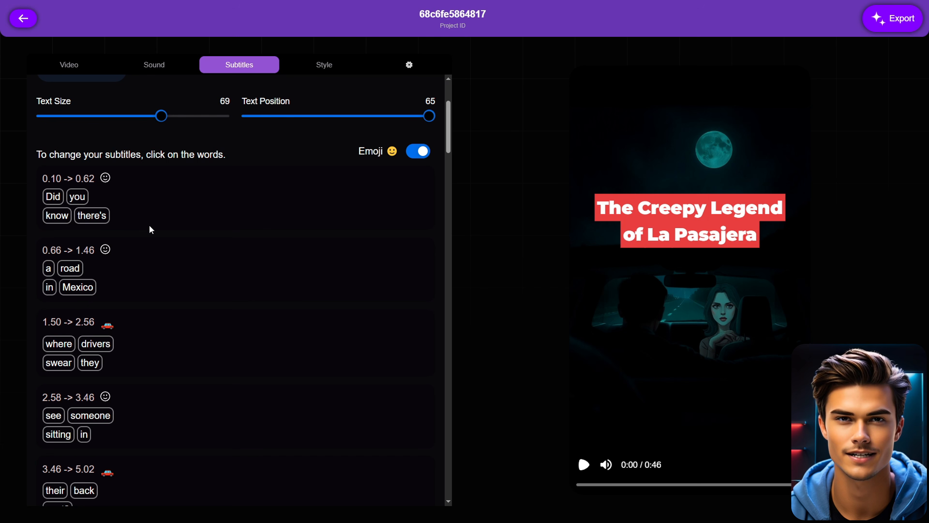
scroll(150, 229, up, 4)
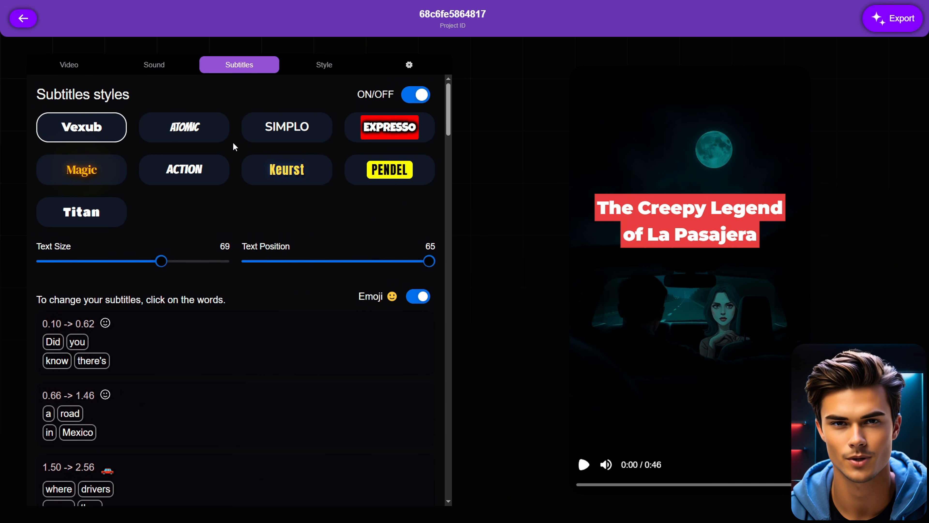
click(601, 485)
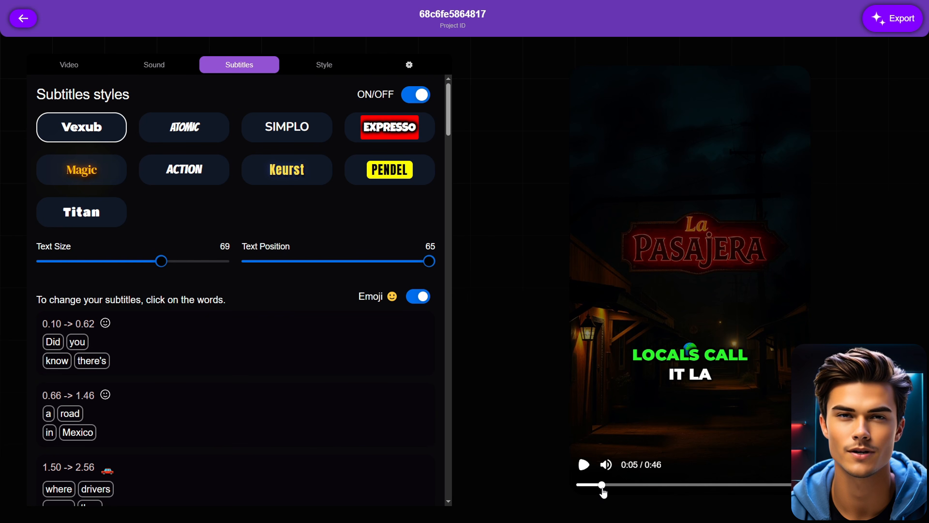
click(378, 135)
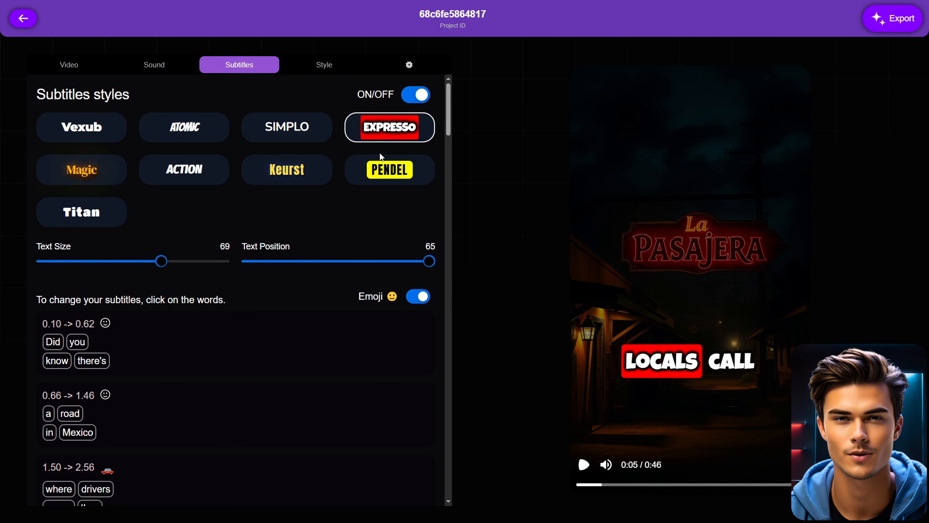
click(379, 181)
click(273, 183)
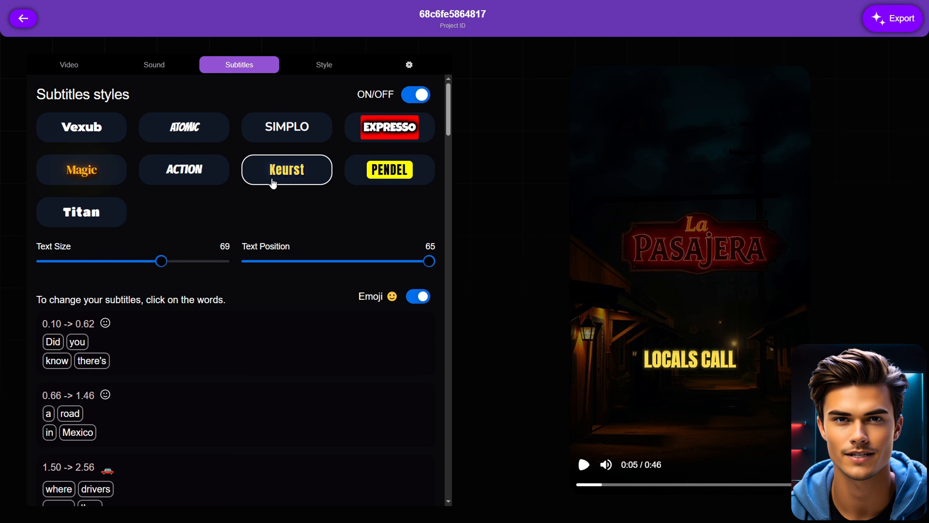
click(387, 137)
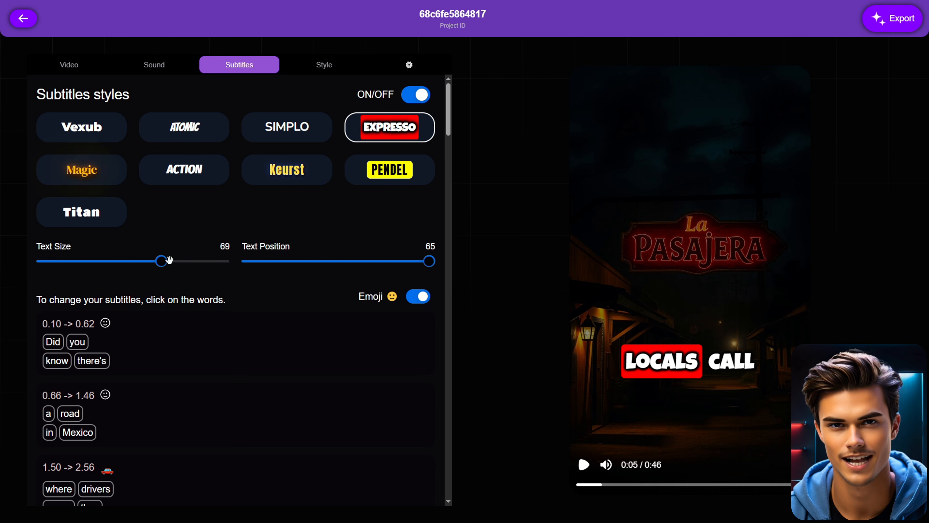
- Set the subtitle text size to 35 and turn off the subtitle emojis
drag(162, 261, 92, 260)
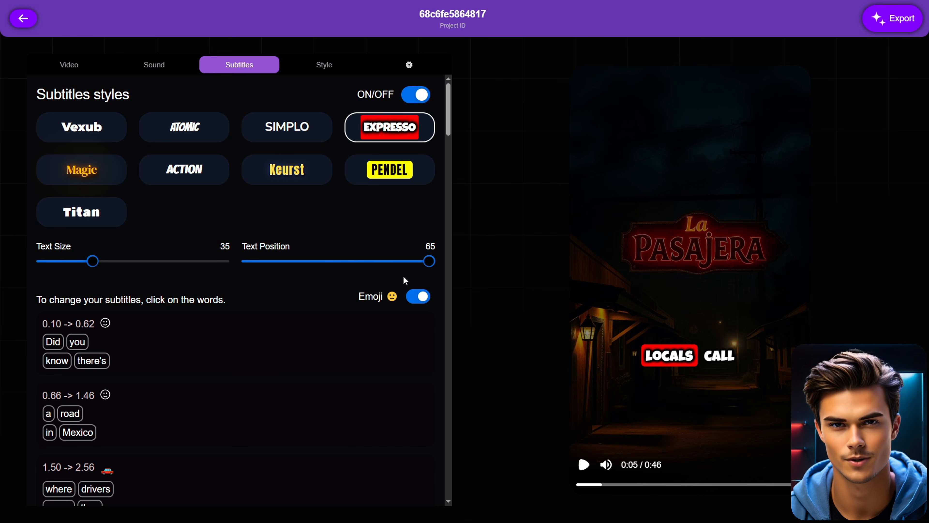
click(417, 295)
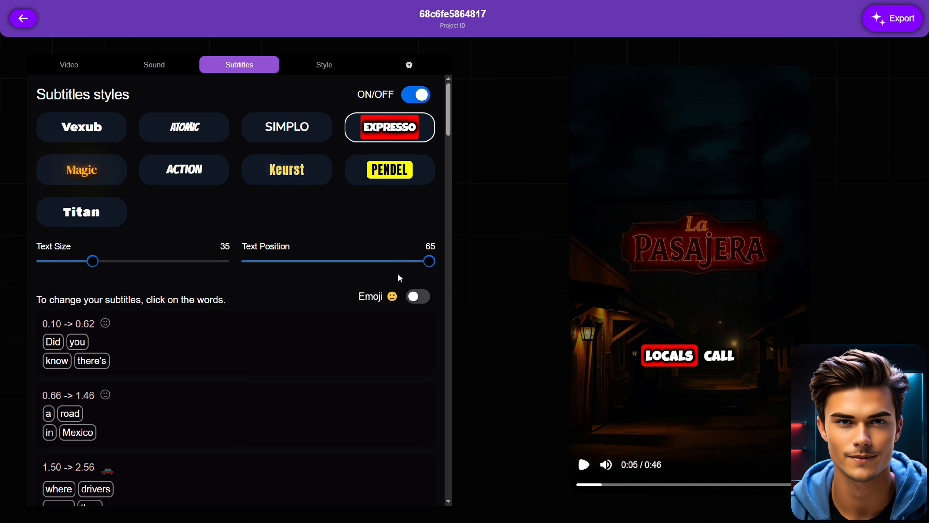
- Play the video while trying the Slide, Static and Vexub editing styles, return to Fade and pause the playback
click(324, 69)
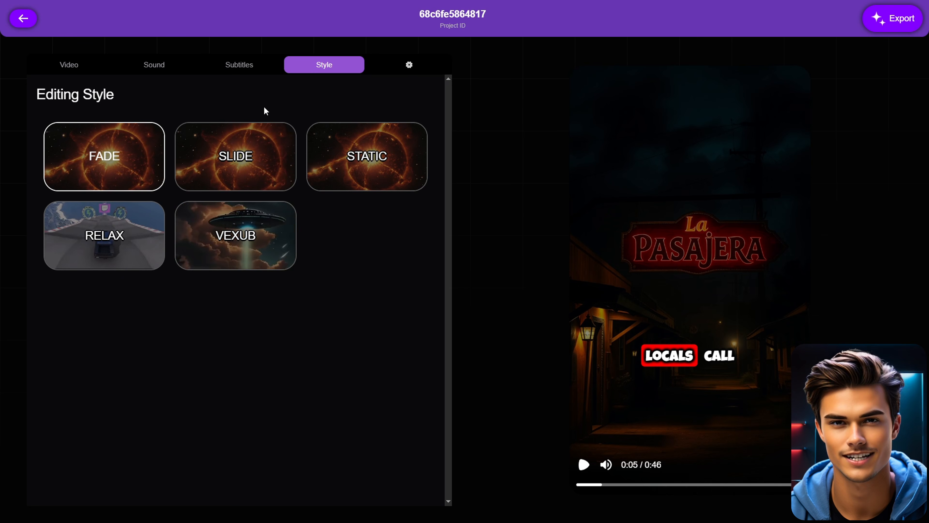
click(584, 464)
click(271, 165)
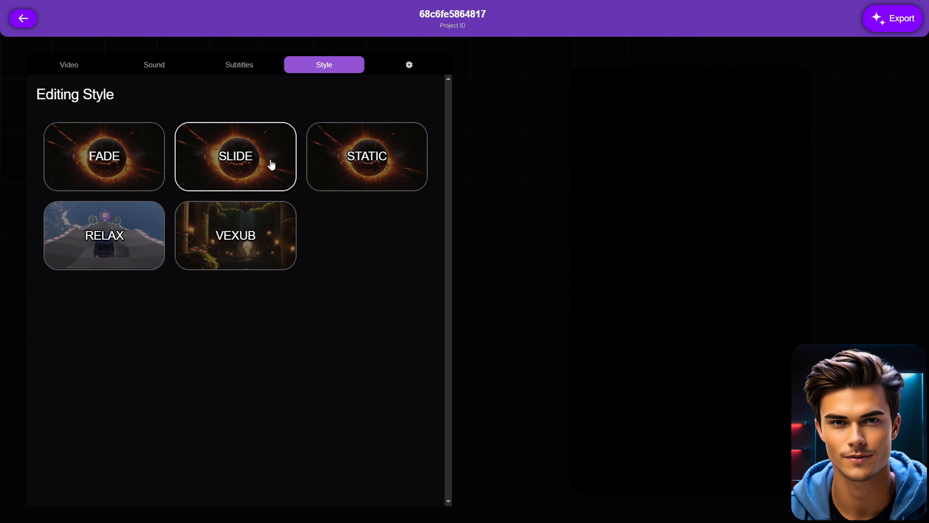
click(323, 170)
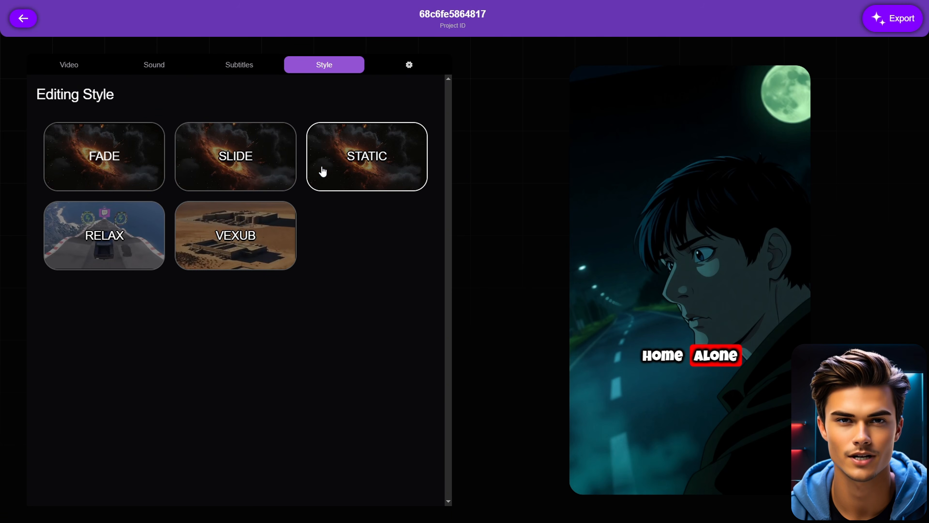
click(251, 233)
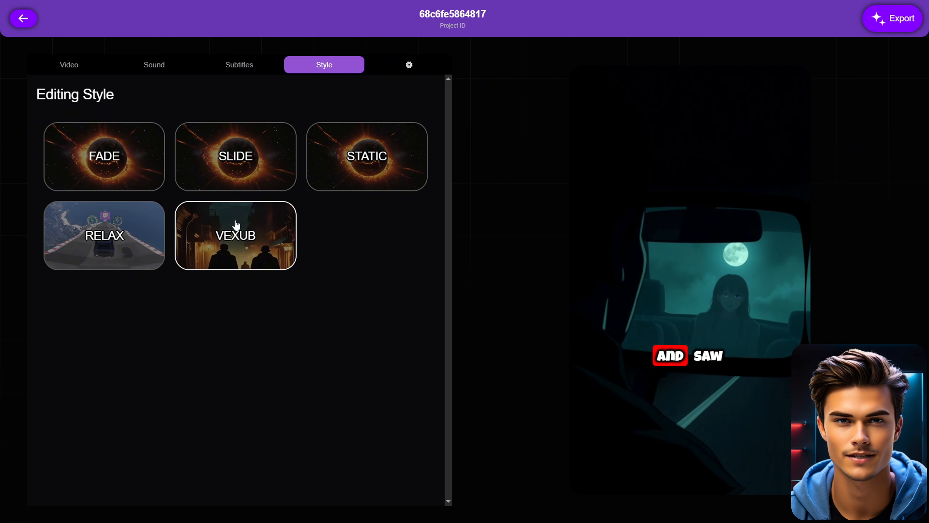
click(148, 163)
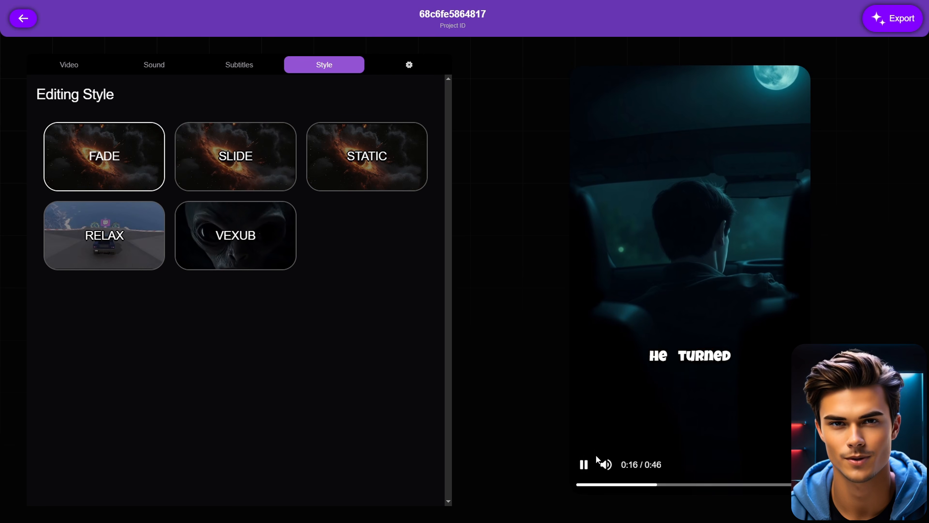
click(584, 464)
- Try the Relax editing style, look through its settings and background videos, and switch back to the Fade style
click(131, 250)
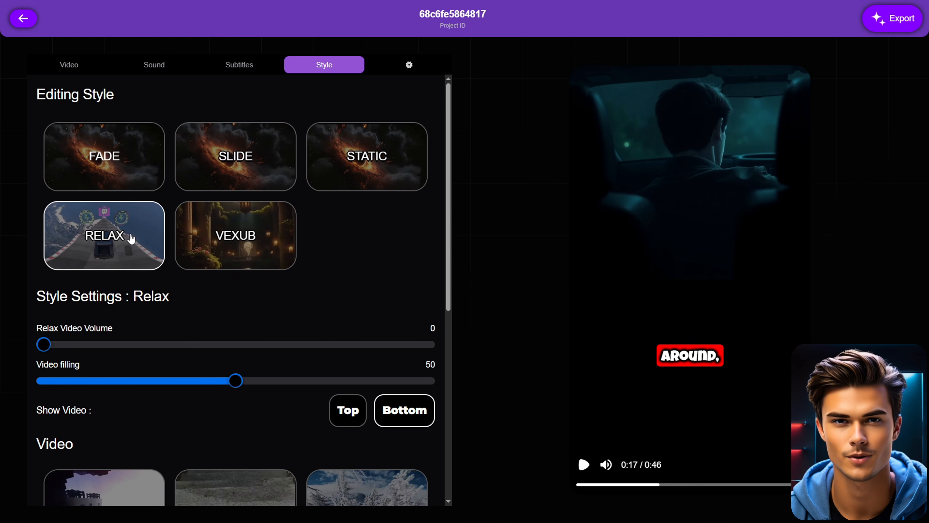
scroll(301, 352, down, 3)
scroll(291, 335, down, 2)
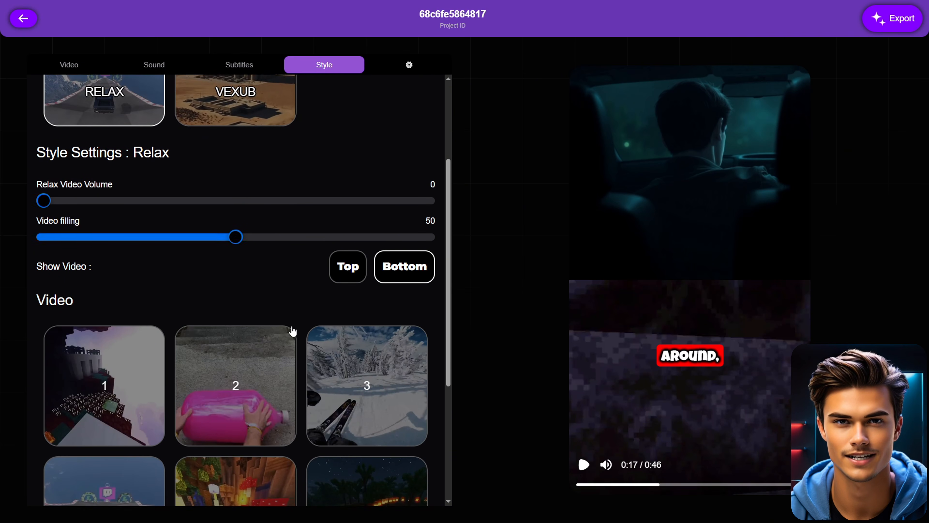
scroll(297, 325, up, 5)
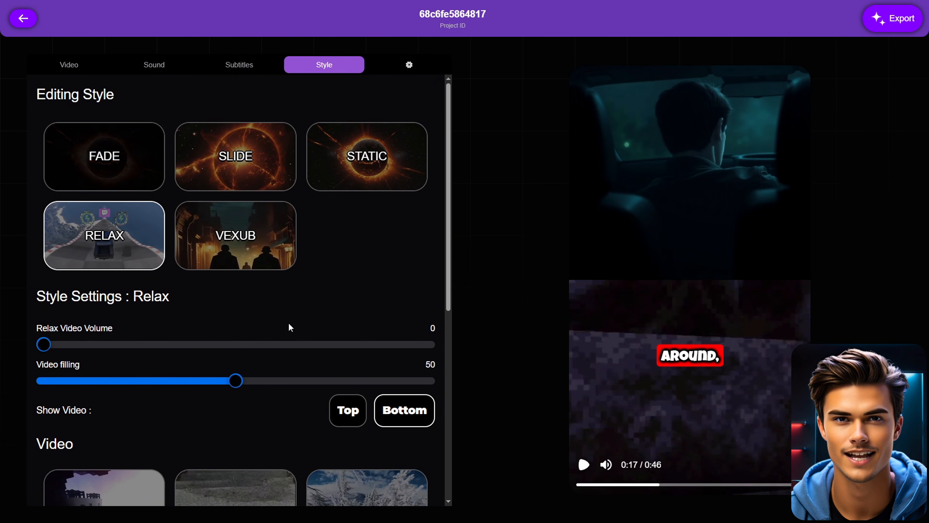
click(135, 170)
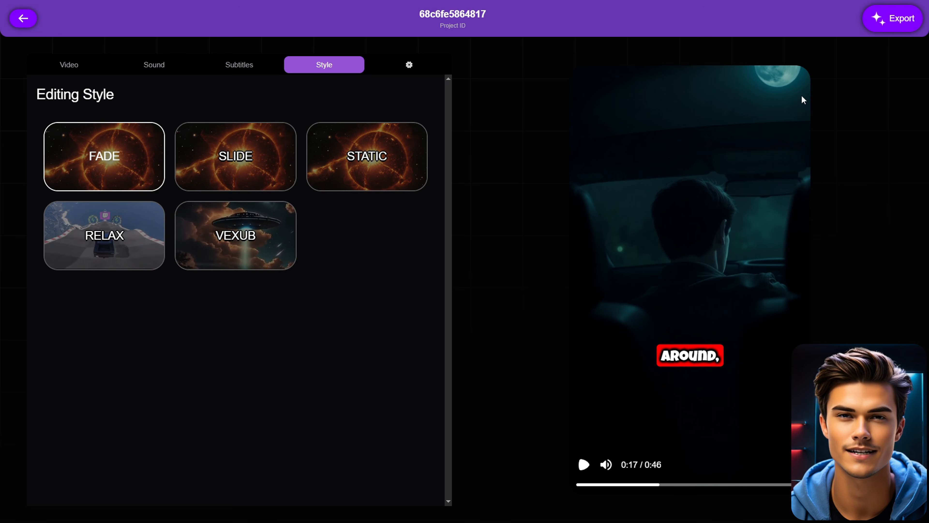
- Export the video and review the title, description and video script on the finished project's page
click(901, 19)
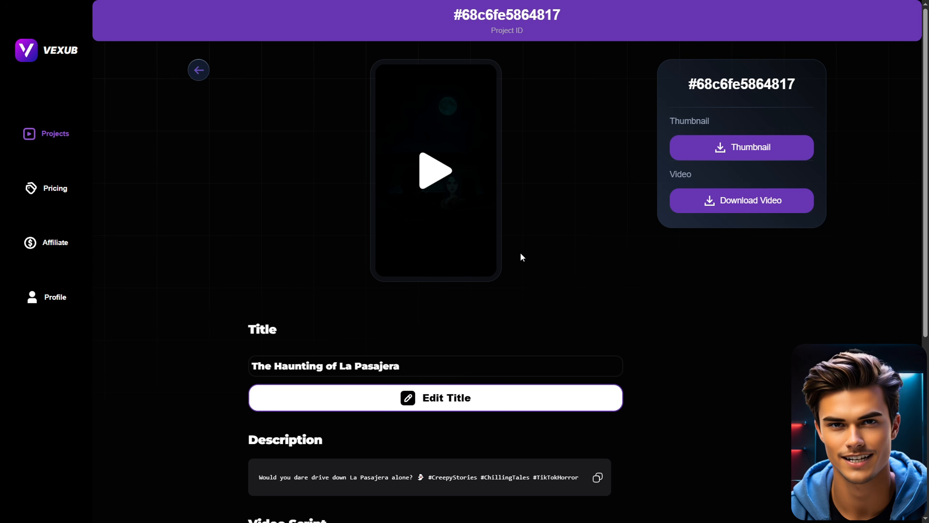
scroll(398, 284, down, 4)
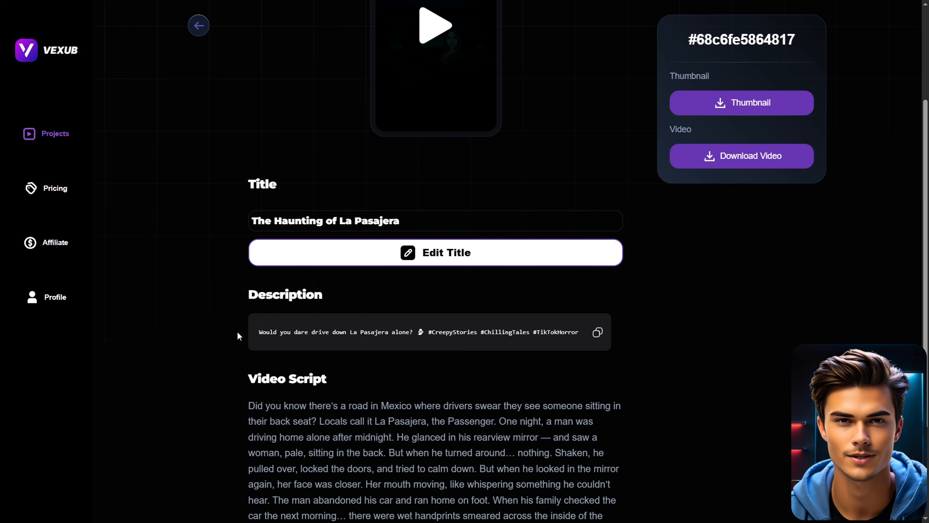
scroll(236, 331, down, 3)
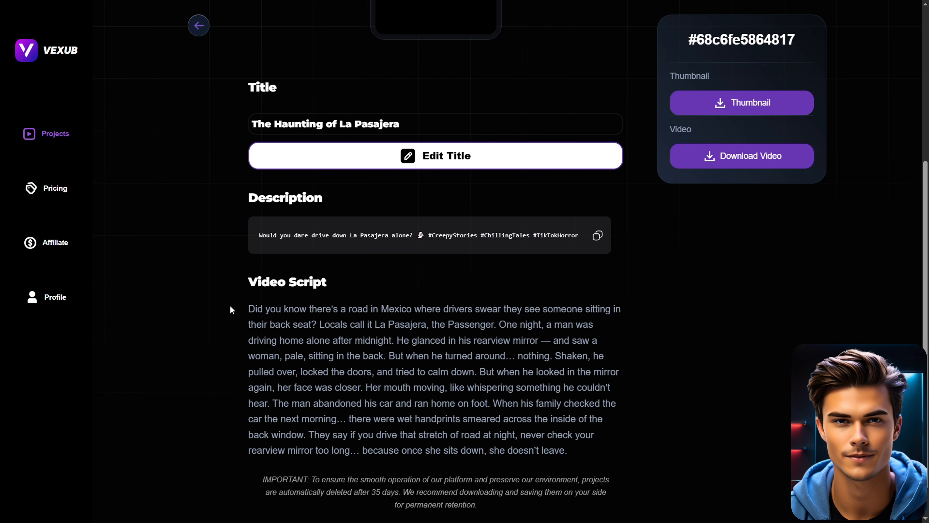
scroll(534, 239, up, 7)
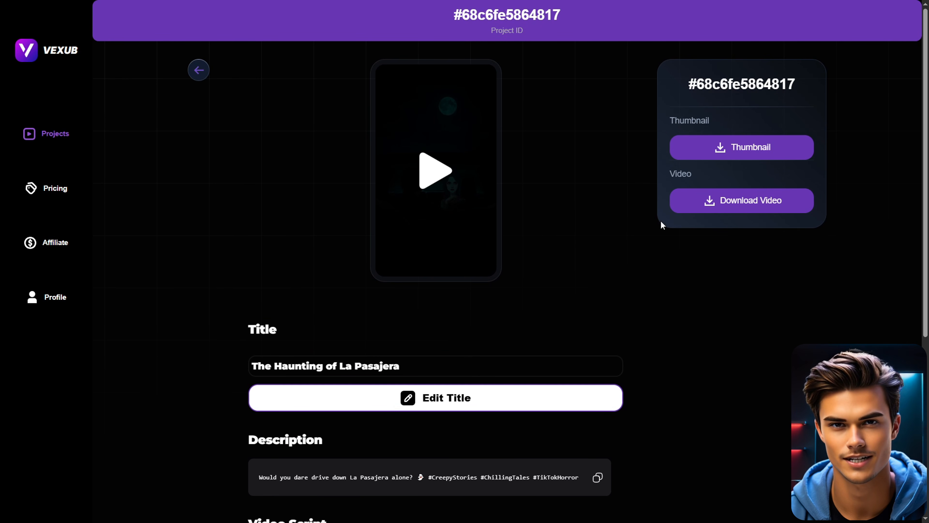
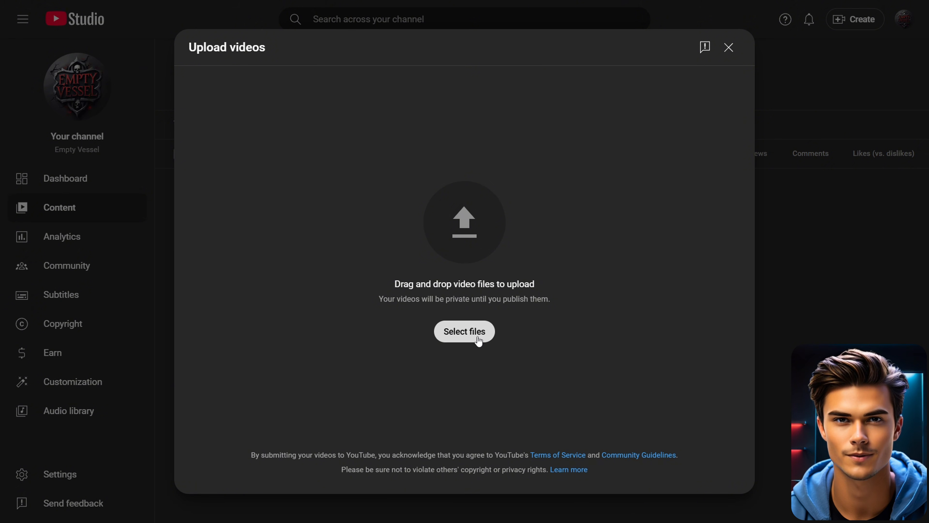
- Upload the exported video file 68c6fe5864817.mp4 in YouTube Studio
click(473, 331)
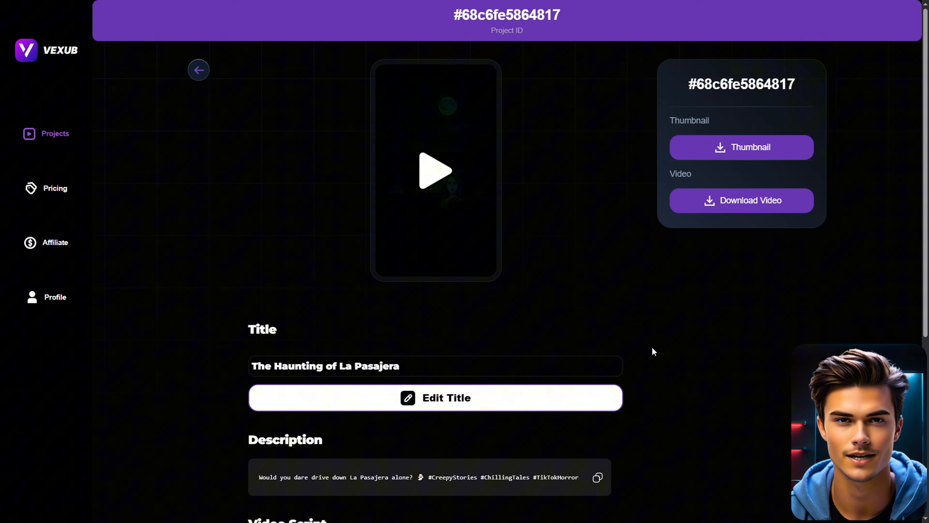
- Copy the generated description from Vexub into the YouTube video's title, replacing the file name, and use the suggested #tiktokhorror hashtag
scroll(652, 348, down, 4)
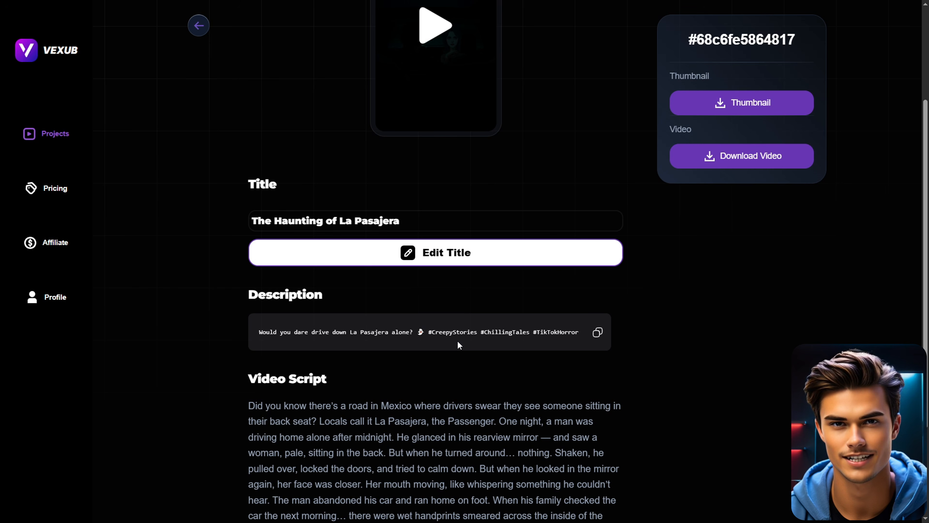
click(597, 332)
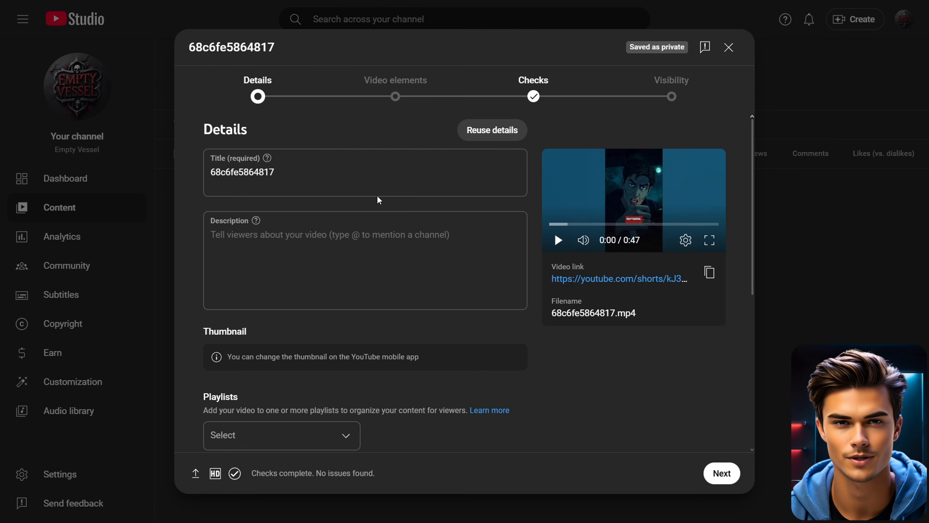
drag(365, 174, 211, 172)
key(ctrl+v)
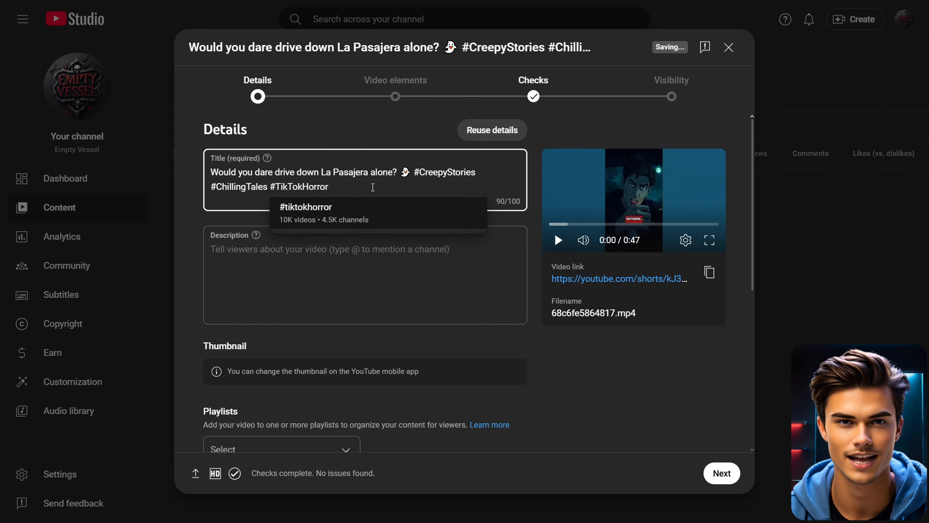
click(367, 215)
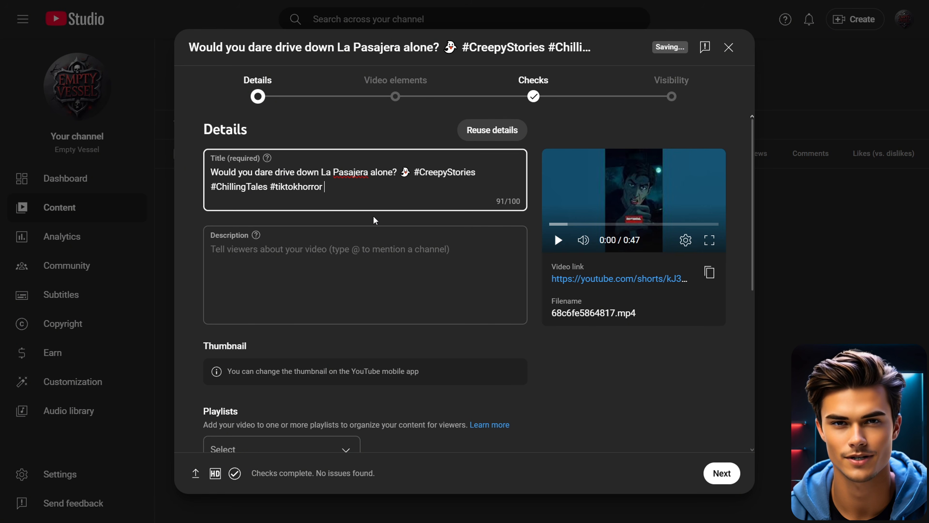
click(373, 216)
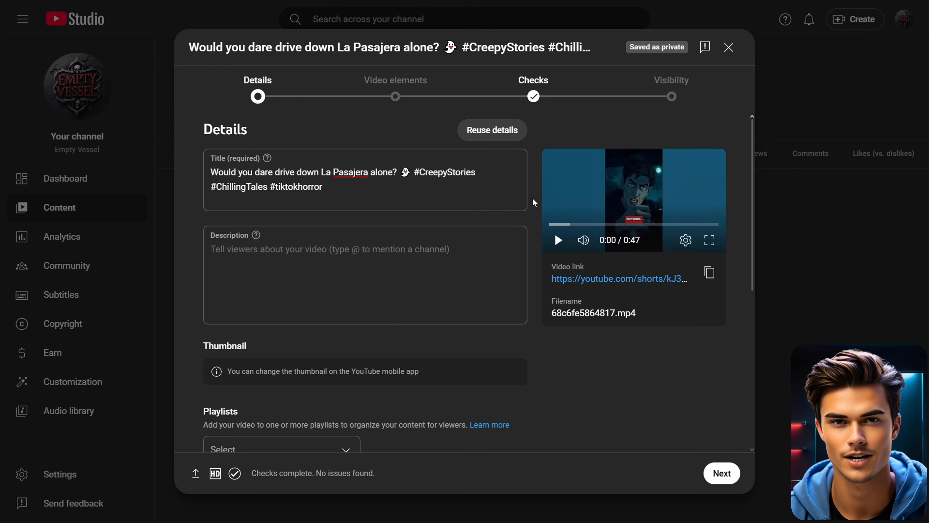
- Mark the video as not made for kids and answer No to the altered content question in the additional details
scroll(533, 198, down, 8)
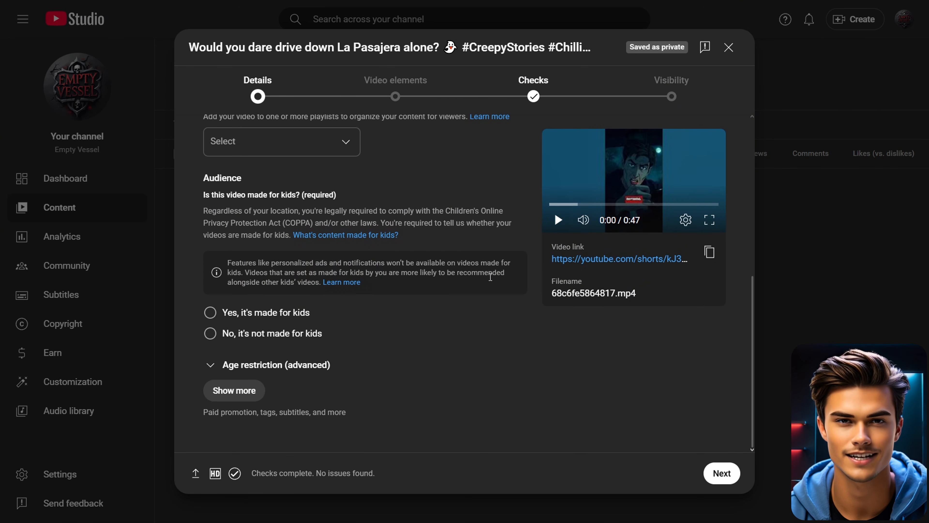
click(210, 333)
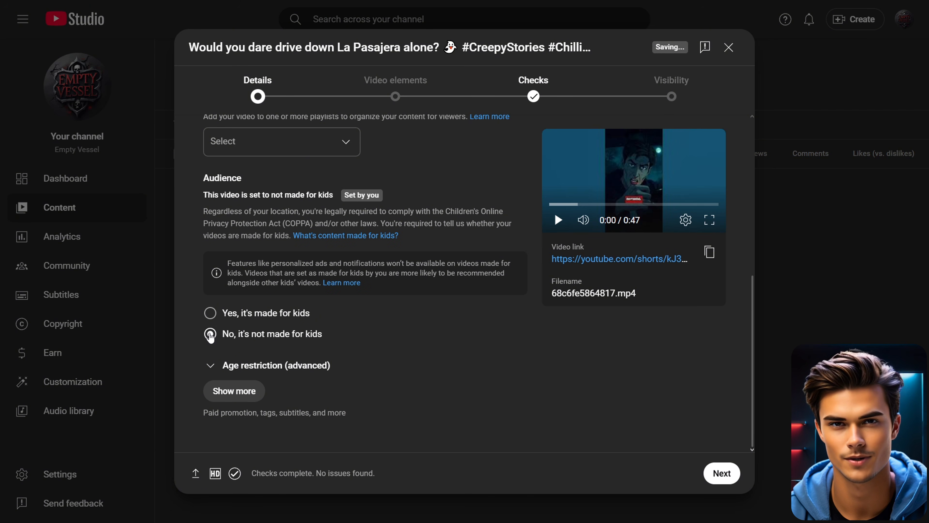
click(242, 389)
scroll(207, 352, down, 2)
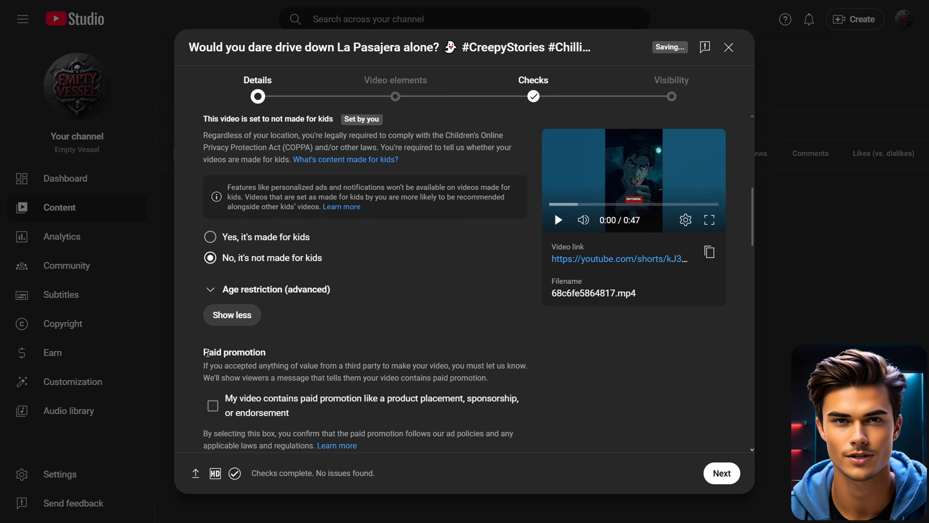
scroll(207, 352, down, 7)
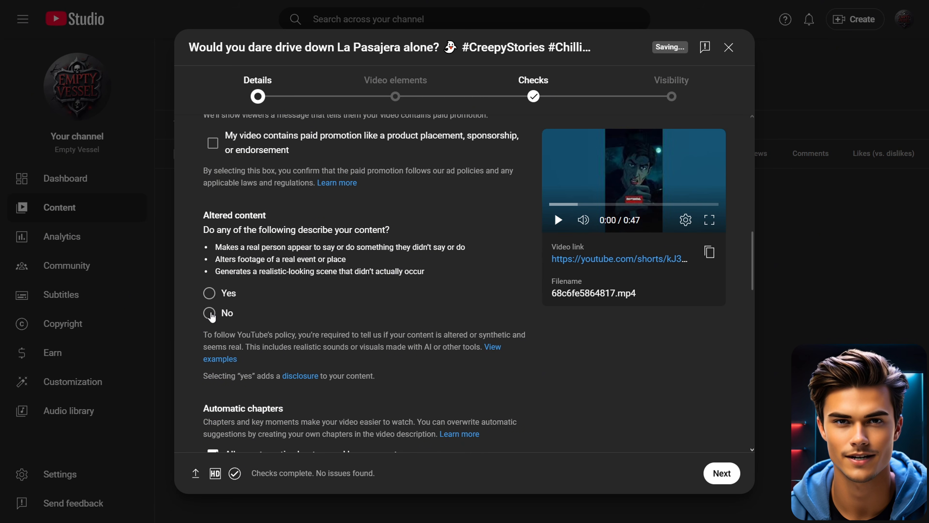
click(209, 313)
- Continue past the video elements and checks, set the visibility to Public and publish the Short
click(722, 473)
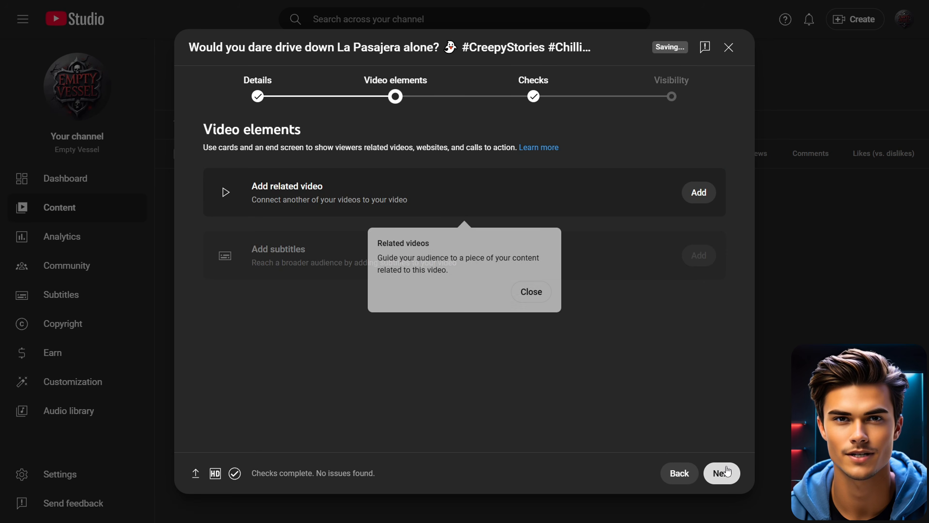
click(724, 473)
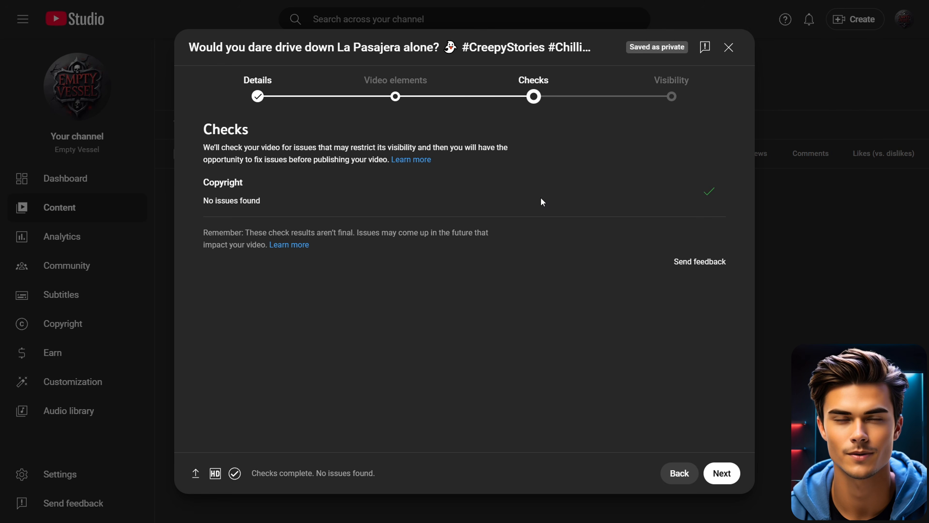
click(718, 473)
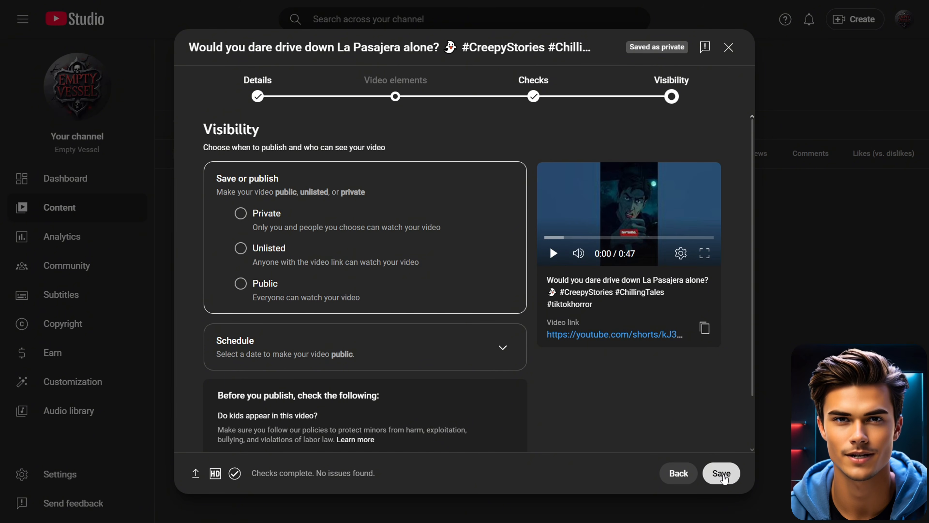
click(241, 284)
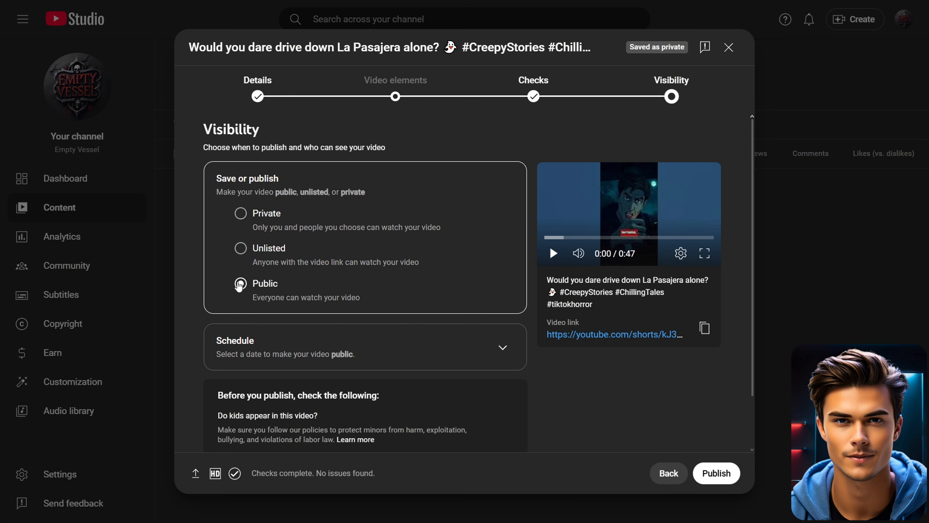
click(716, 473)
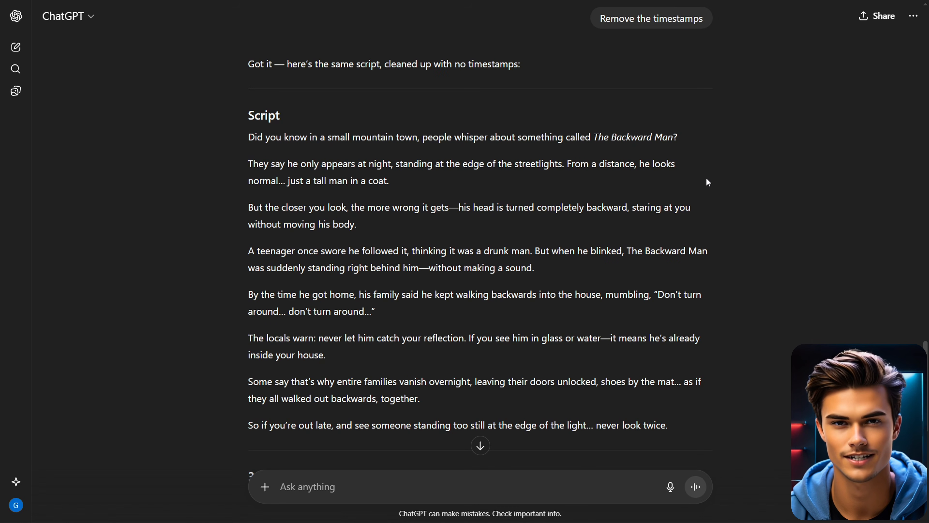
- Switch to the ChatGPT script conversation and submit the prepared prompt asking for scene-by-scene image prompts in batches of 5
scroll(719, 175, up, 15)
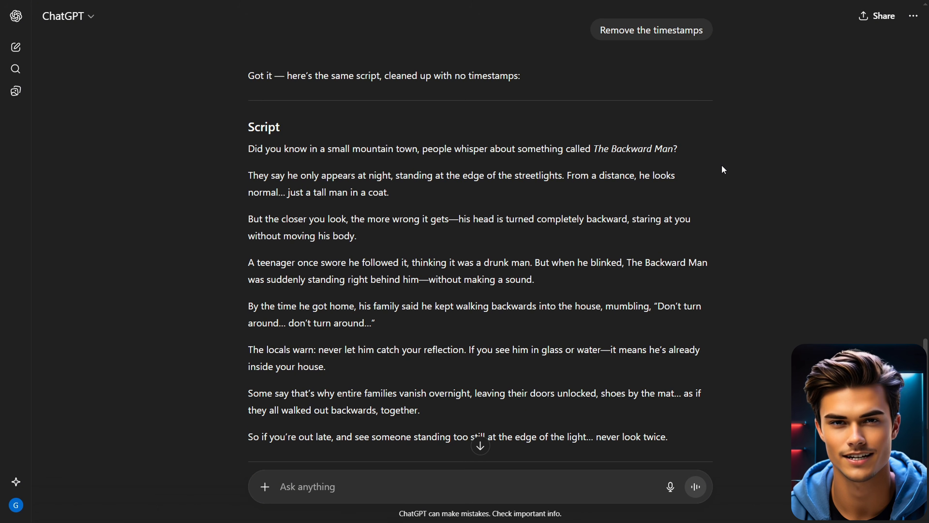
scroll(731, 173, up, 8)
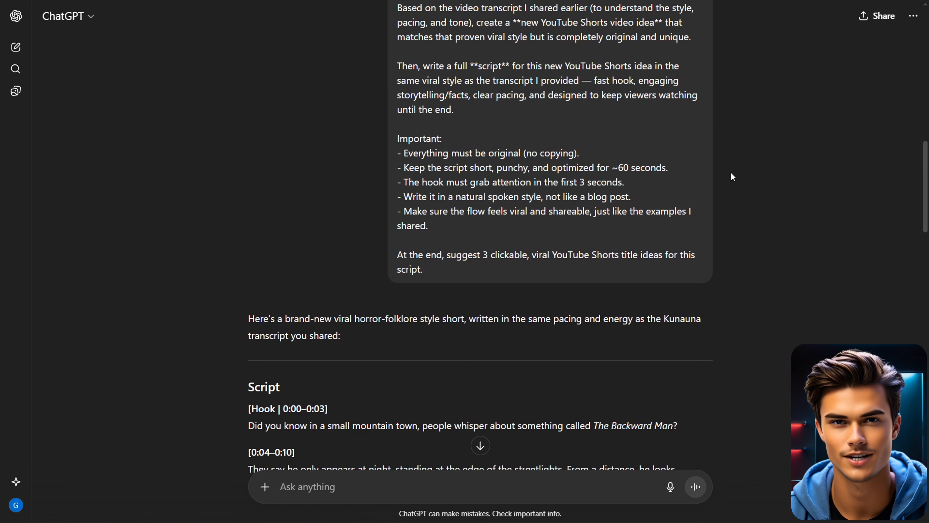
scroll(733, 178, down, 12)
scroll(736, 199, down, 12)
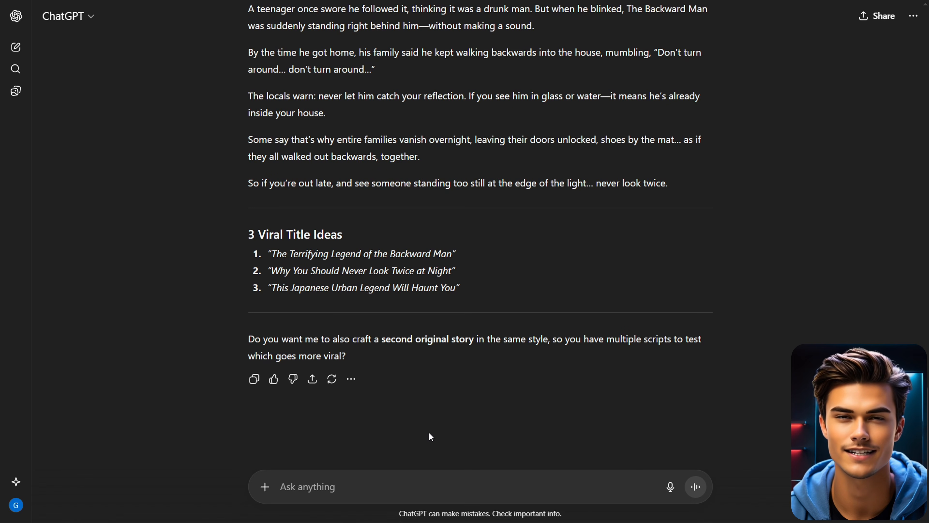
key(ctrl+v)
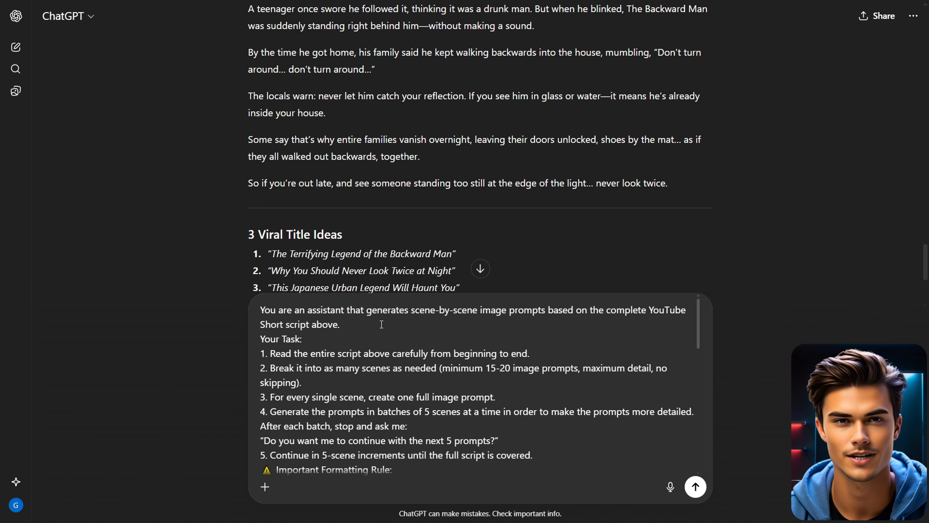
scroll(550, 340, down, 2)
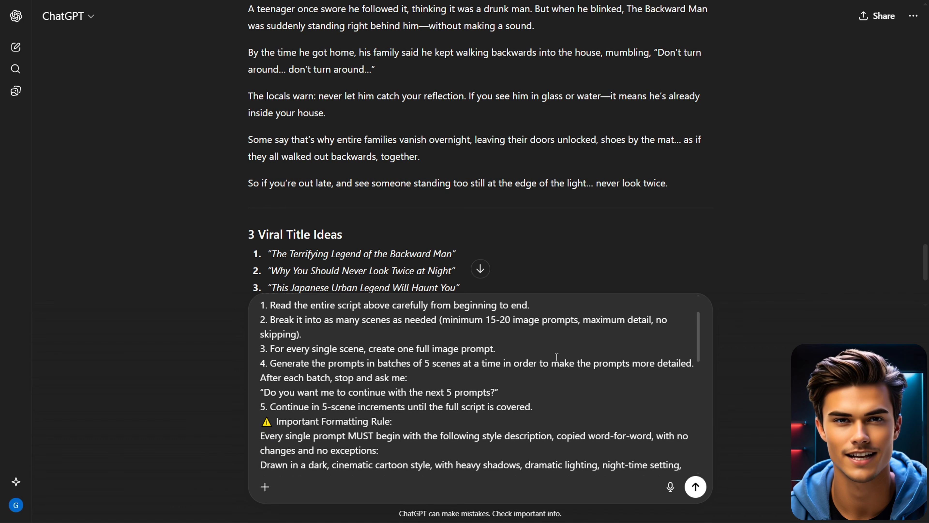
scroll(556, 357, down, 5)
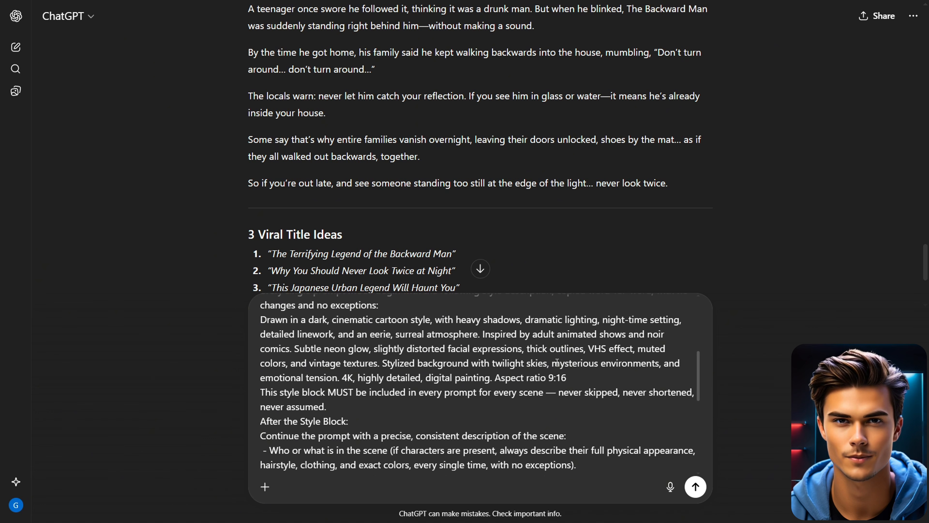
scroll(557, 363, down, 5)
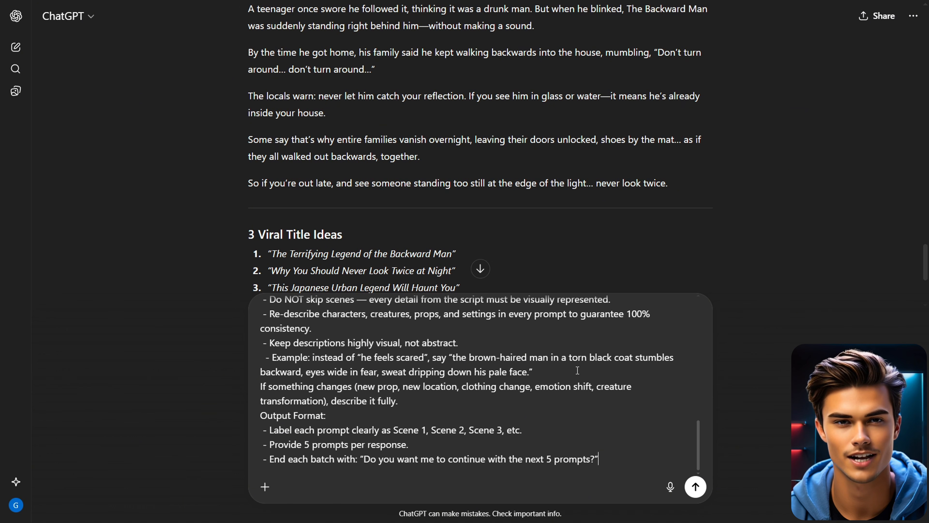
click(695, 487)
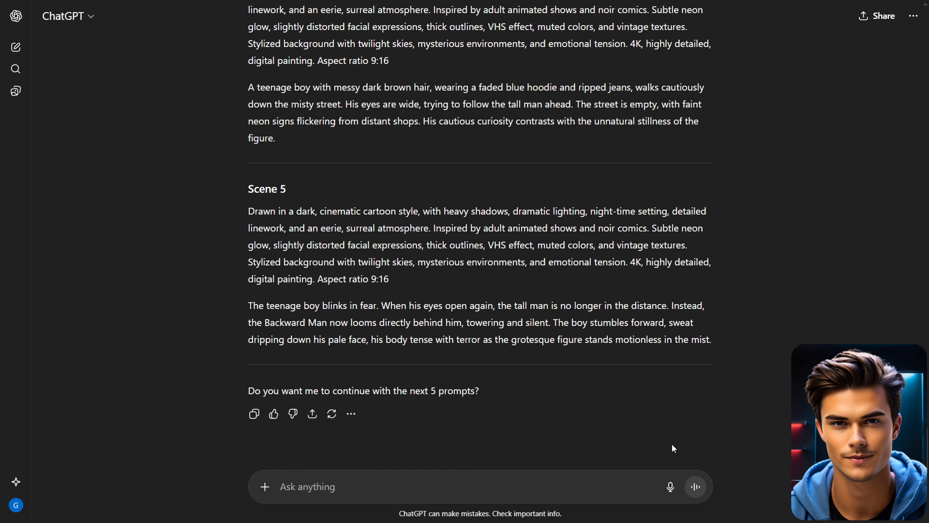
- Ask for the next batch of image prompts with the message "continue" and look through the generated scene prompts
scroll(221, 293, up, 5)
scroll(216, 256, up, 1)
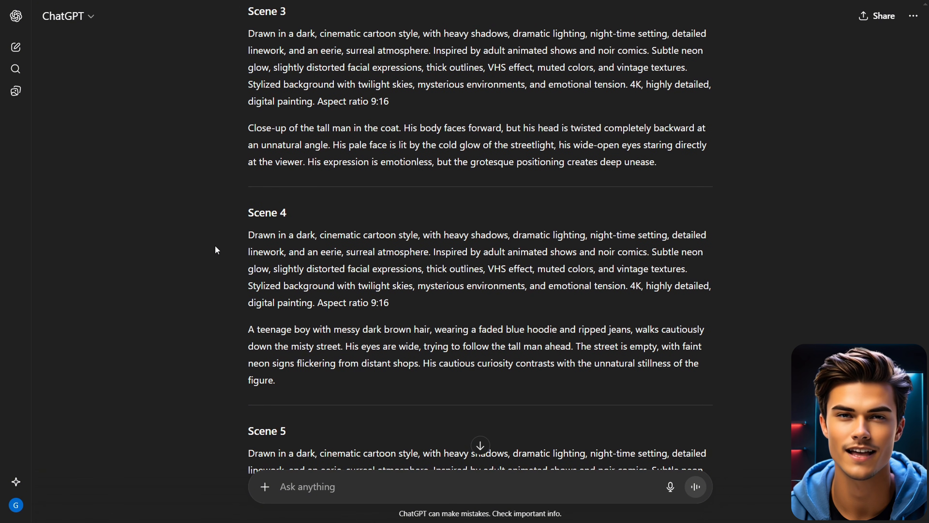
scroll(222, 249, down, 7)
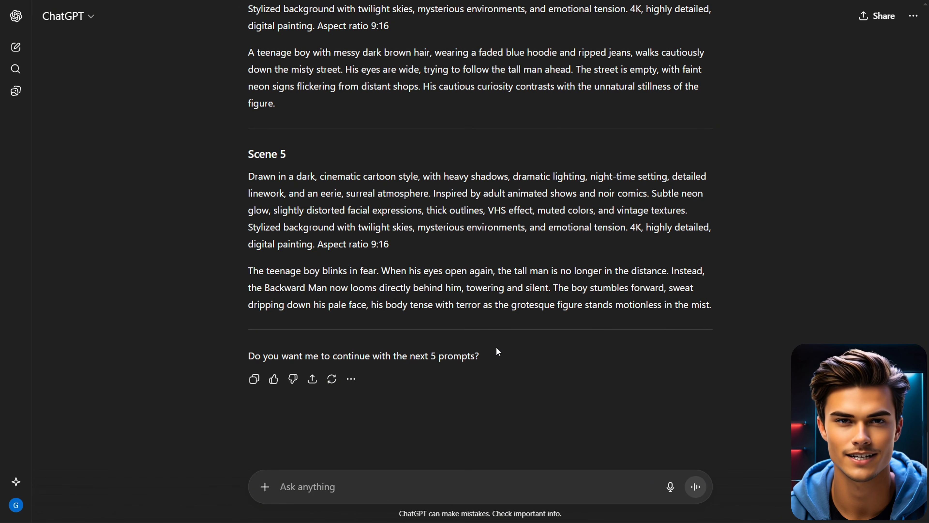
text(continue)
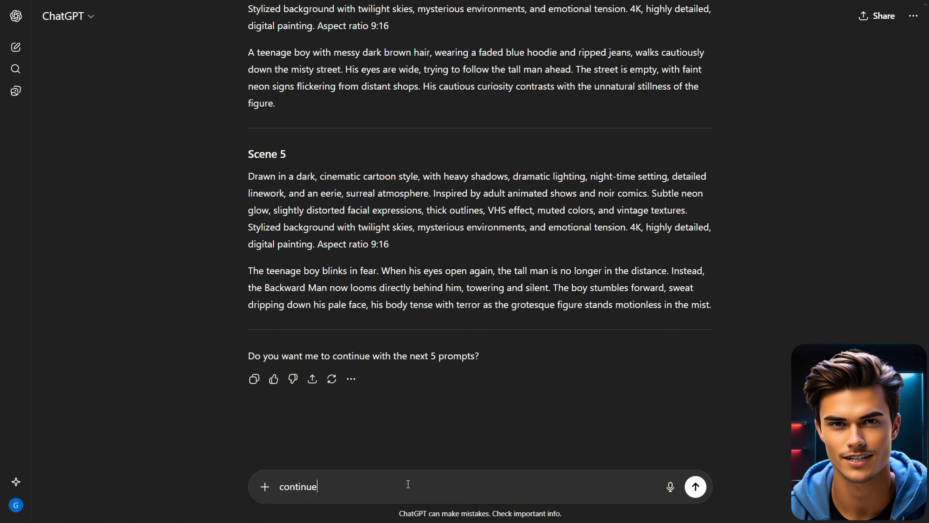
key(Return)
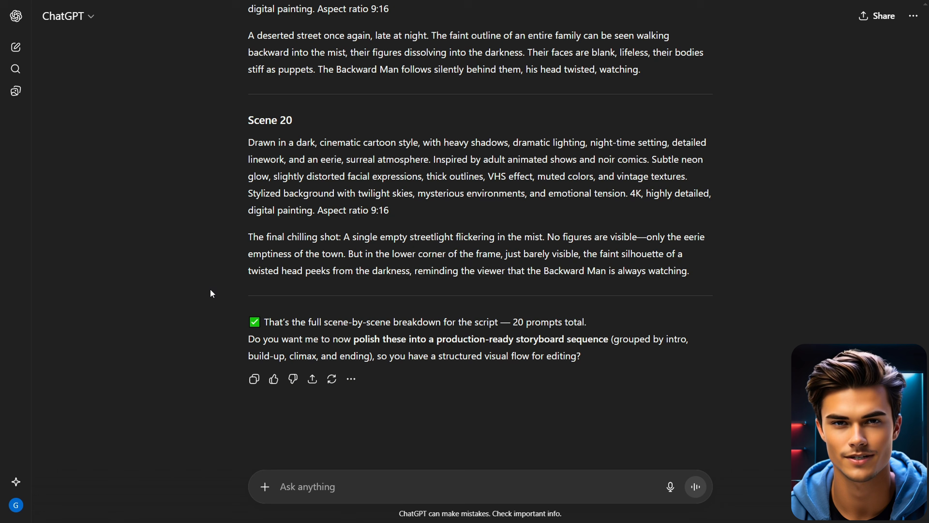
scroll(209, 287, up, 2)
scroll(211, 289, up, 1)
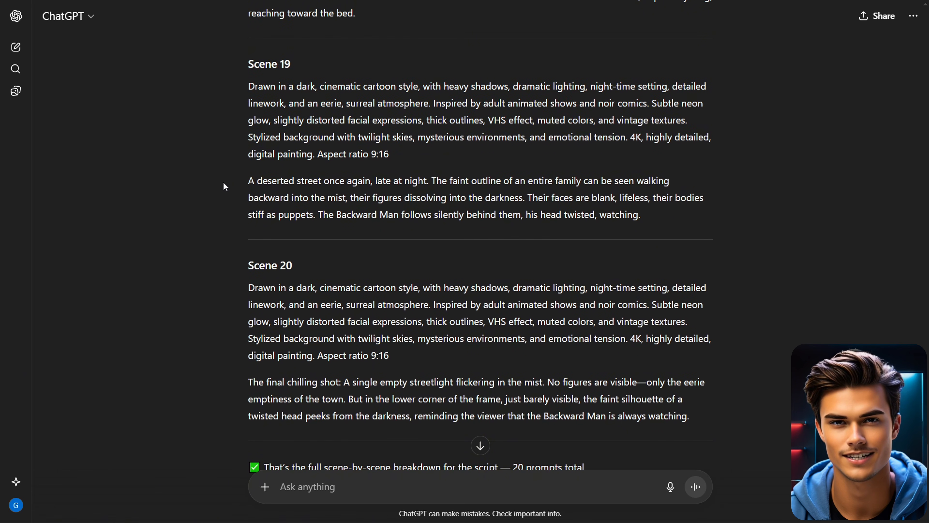
scroll(217, 187, down, 4)
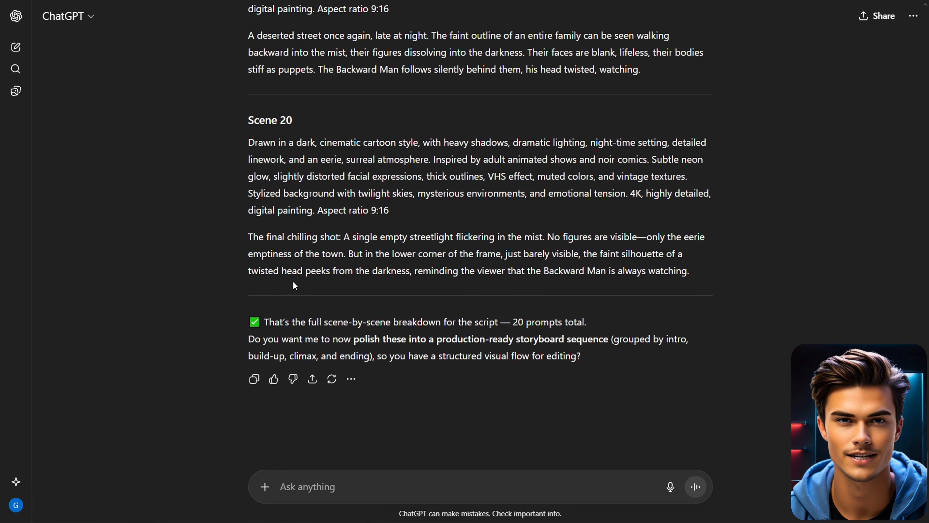
scroll(701, 304, up, 6)
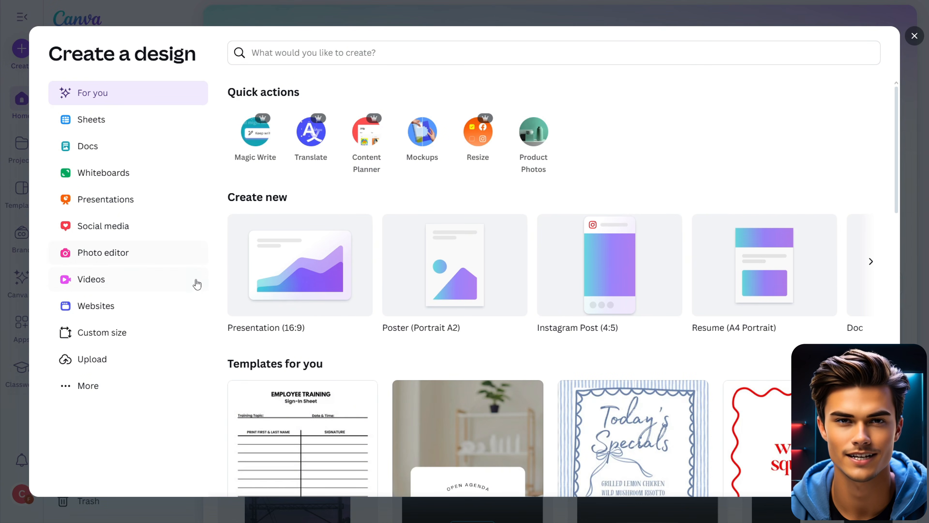
- Switch to Canva and create a new custom-size design 1080 px wide and 1920 px high
click(150, 334)
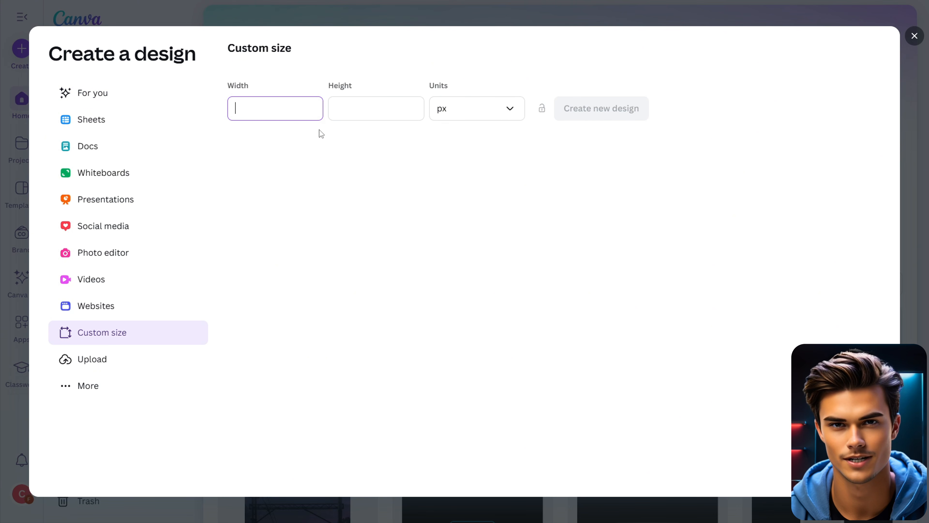
text(1080)
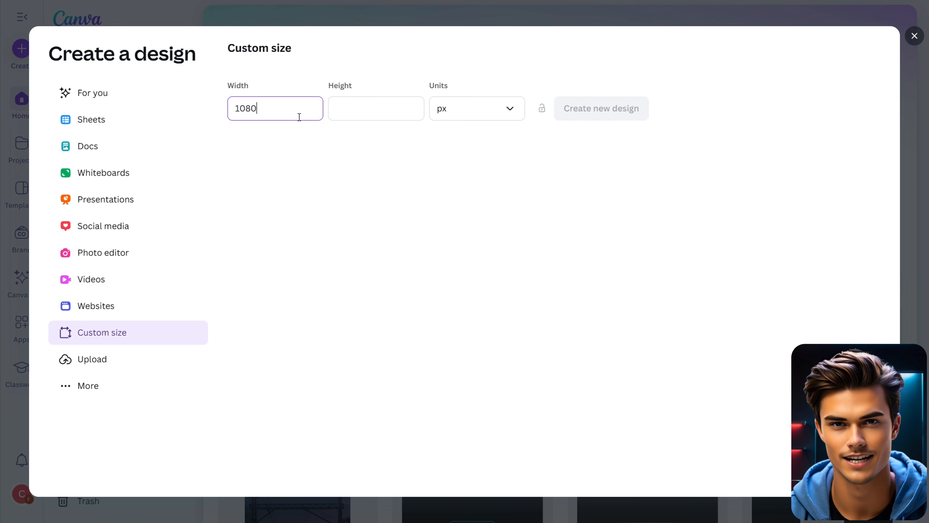
click(353, 112)
text(1920)
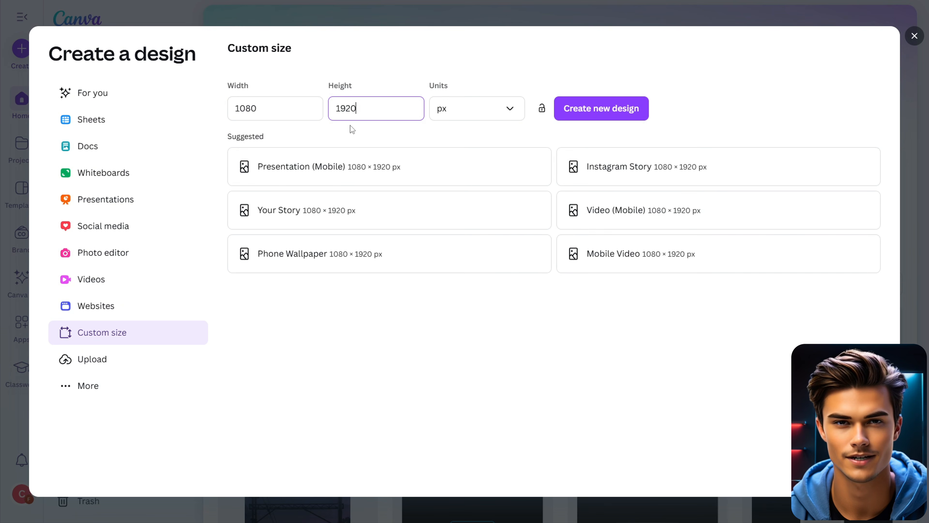
click(611, 115)
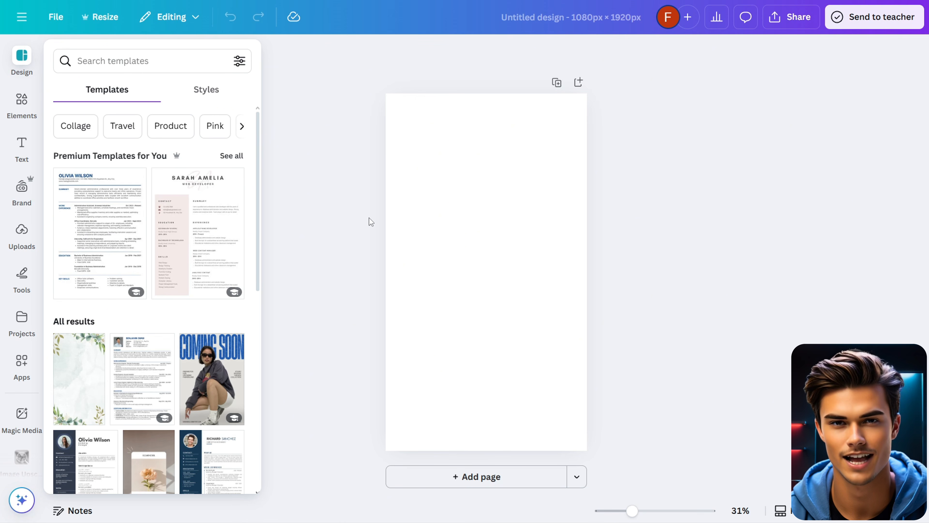
- Search Canva's apps for "magic media" and open the Magic Media app
click(22, 362)
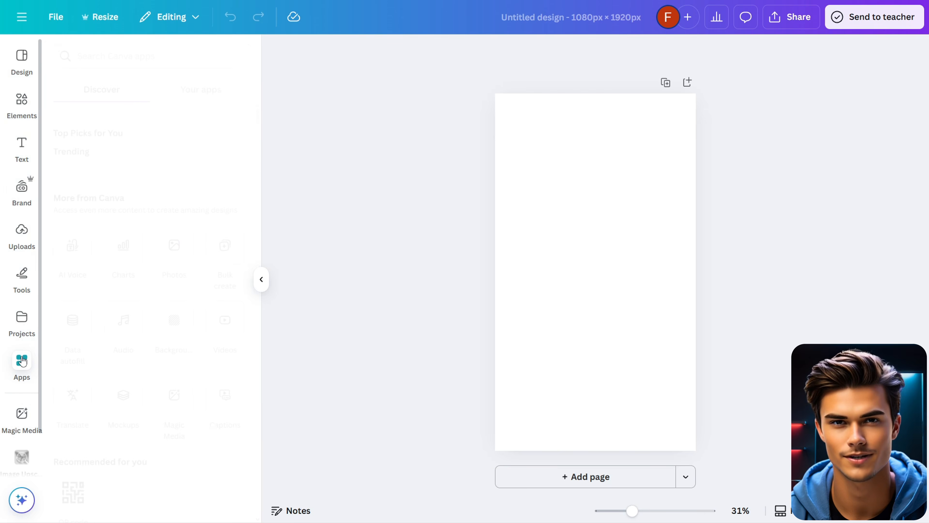
click(140, 55)
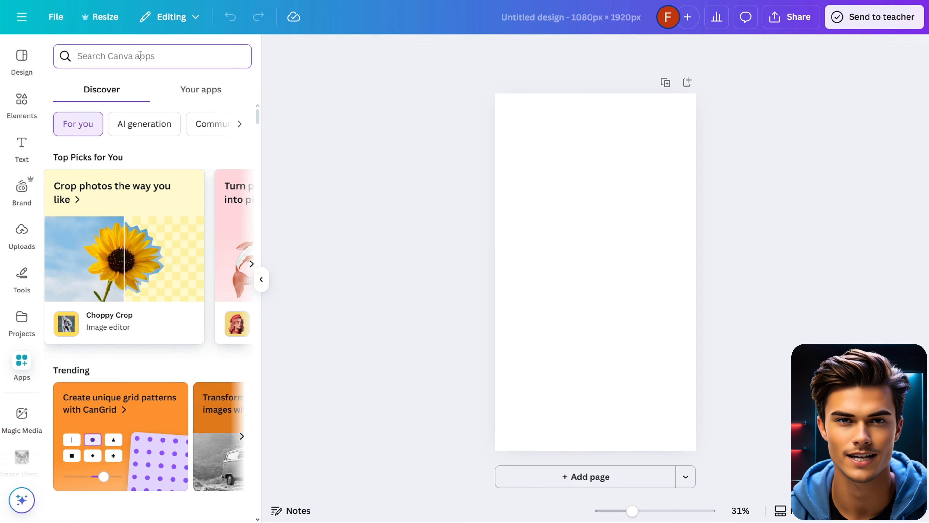
text(magic media)
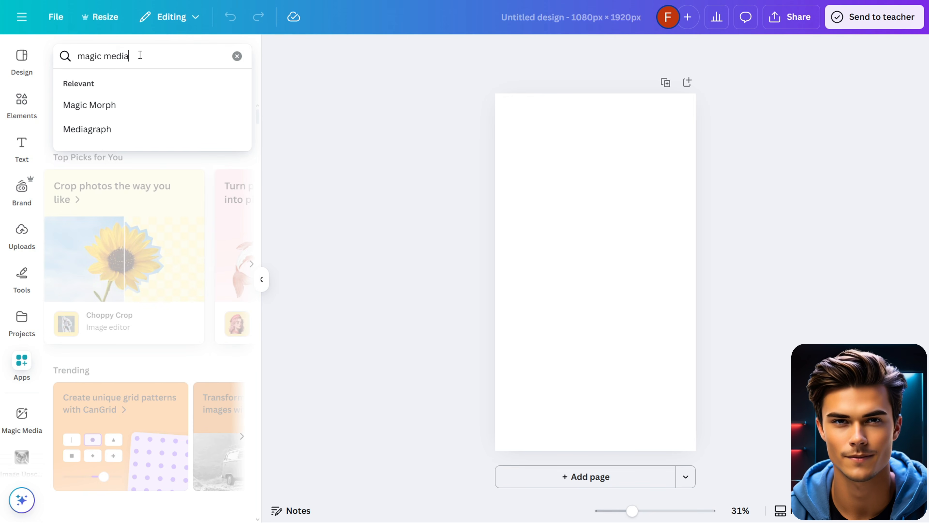
key(Return)
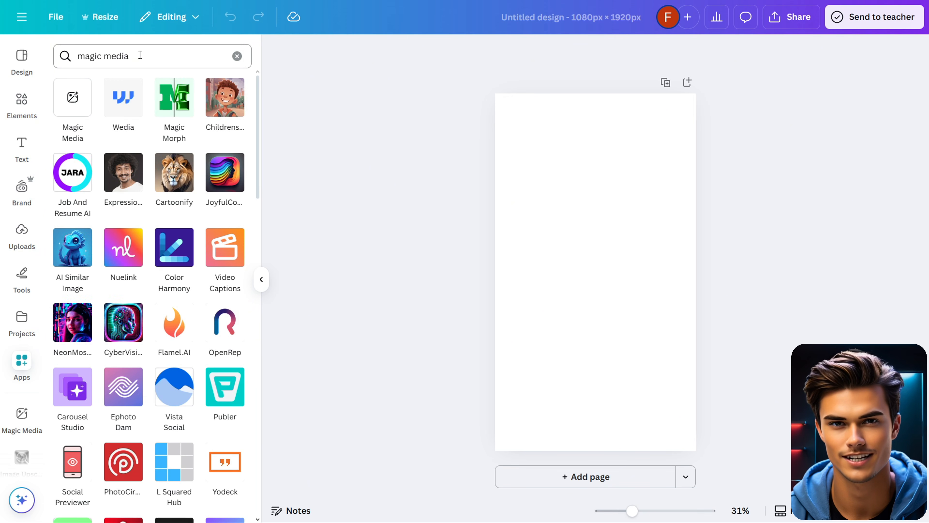
click(86, 100)
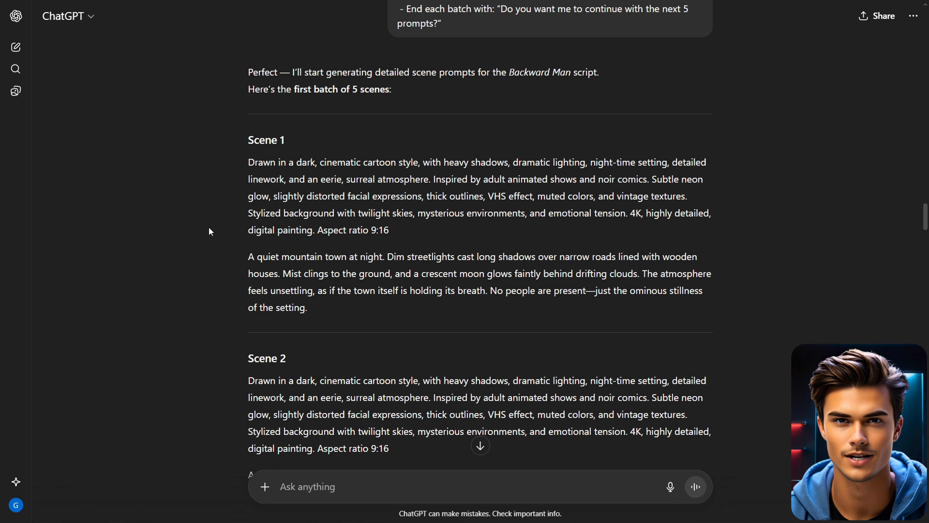
- Copy the complete Scene 1 prompt from ChatGPT into Magic Media's image description in Canva
drag(241, 158, 316, 306)
key(ctrl+c)
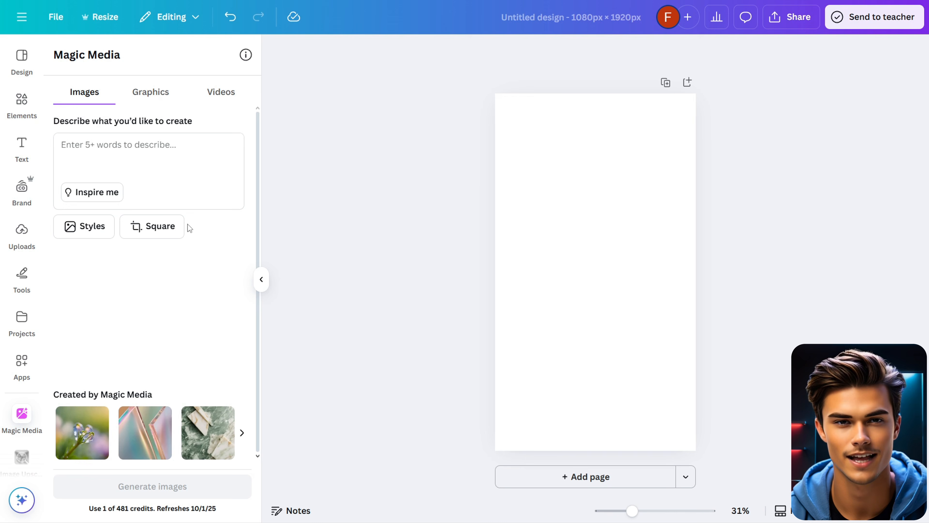
click(173, 158)
key(ctrl+v)
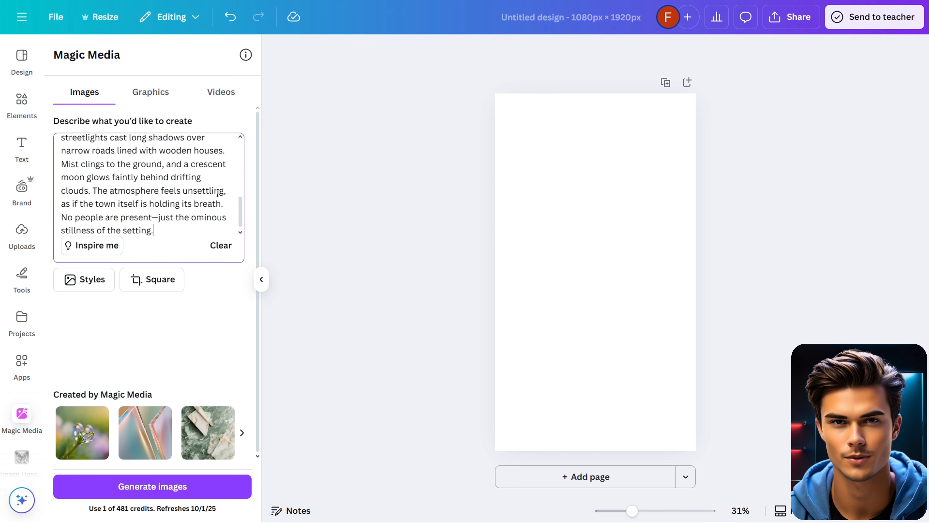
- Set the image layout to Portrait and generate the Scene 1 images from the prompt
scroll(218, 193, up, 5)
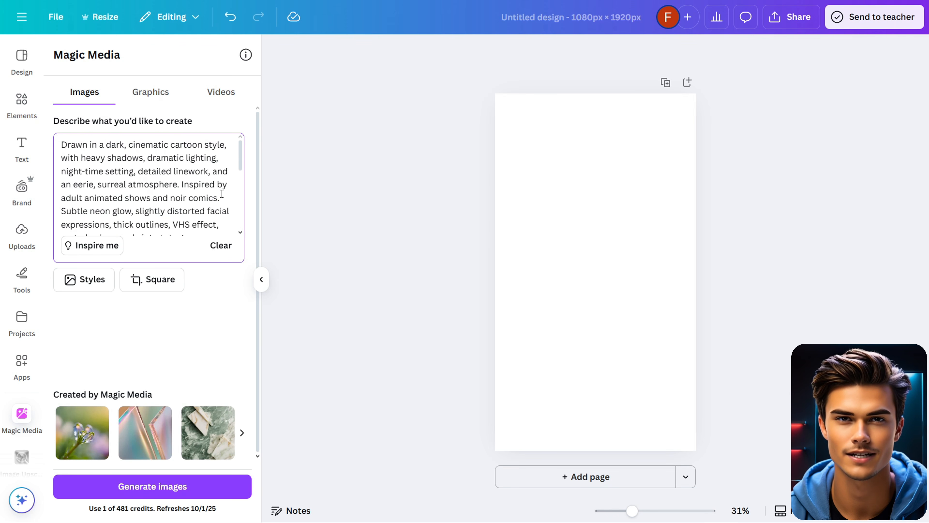
click(165, 279)
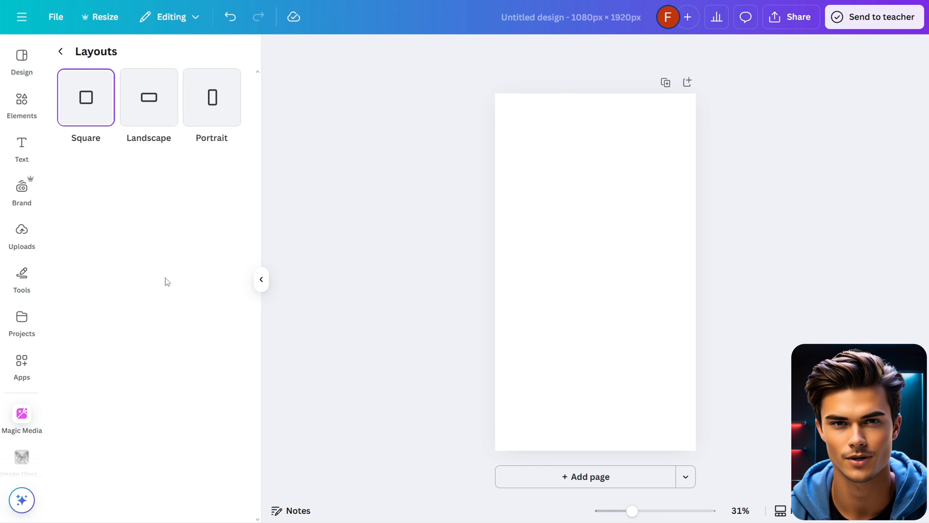
click(217, 99)
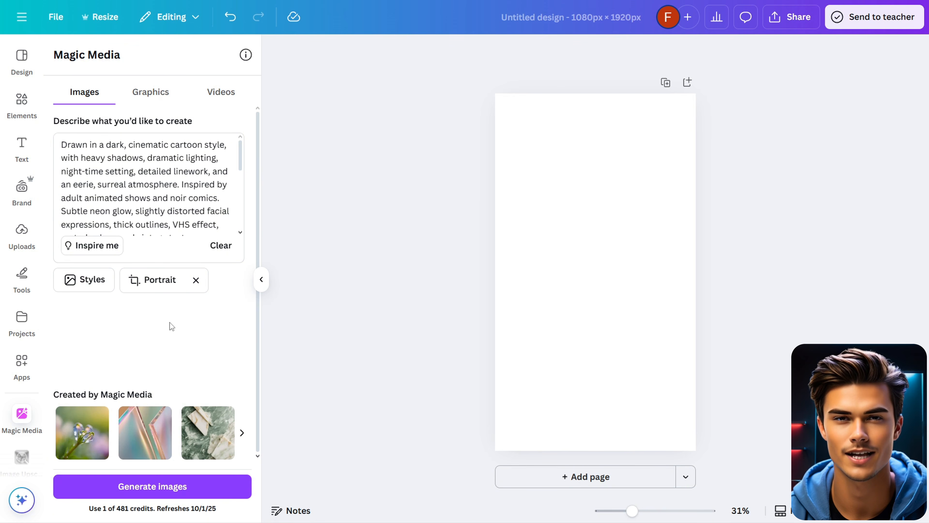
click(163, 486)
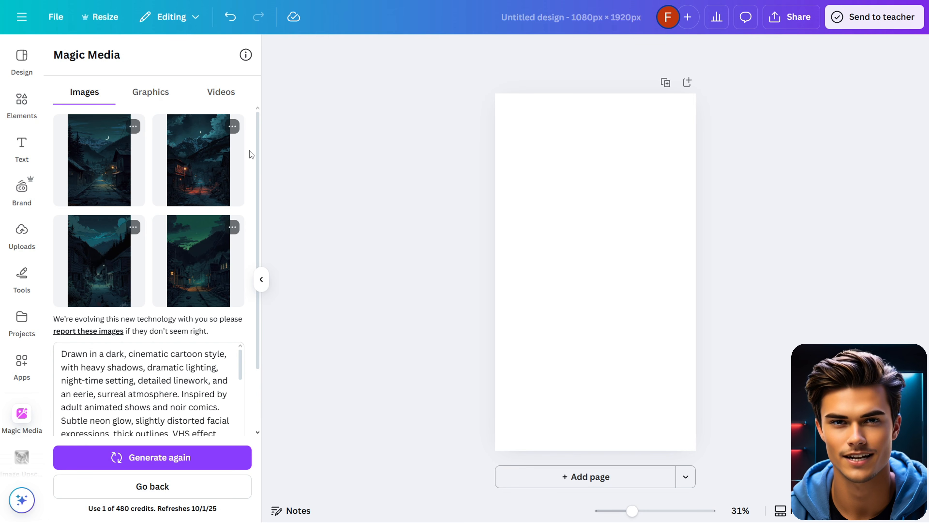
- Add three of the generated town images to the page, compare them, and delete all but the one with the orange-lit street
click(216, 193)
click(137, 189)
click(109, 270)
drag(587, 280, 586, 180)
drag(599, 323, 674, 433)
drag(585, 311, 531, 354)
drag(655, 374, 622, 338)
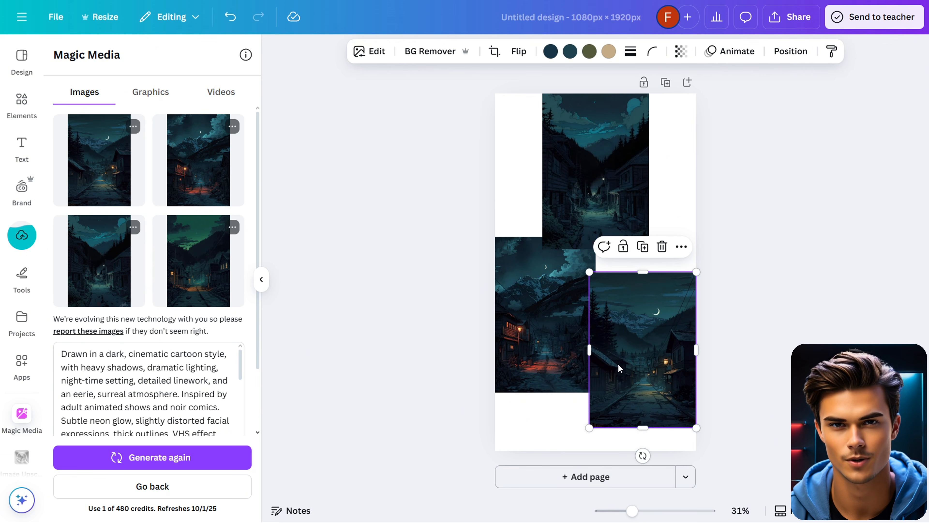
key(Delete)
click(585, 205)
key(Delete)
- Center the remaining street image and extend it on all four sides to fill the whole page
drag(563, 322, 616, 280)
drag(596, 193, 595, 94)
drag(595, 350, 595, 451)
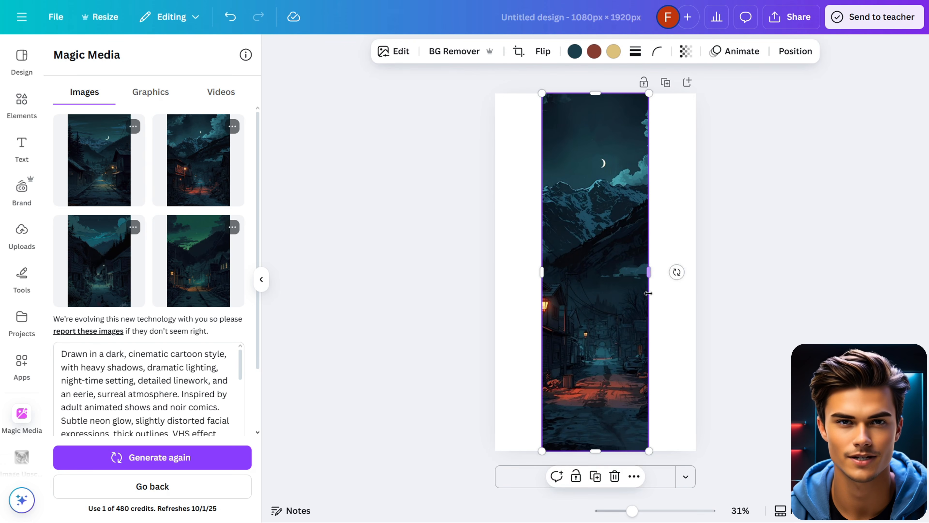
drag(649, 272, 696, 272)
drag(541, 272, 494, 272)
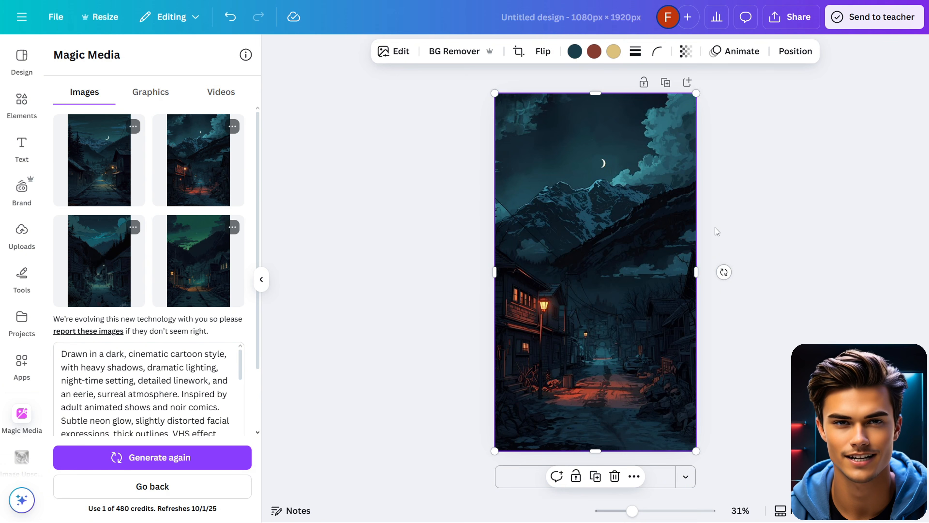
- Download the Scene 1 design as a PNG at size 3.125 (3,375 × 6,000 px)
click(790, 20)
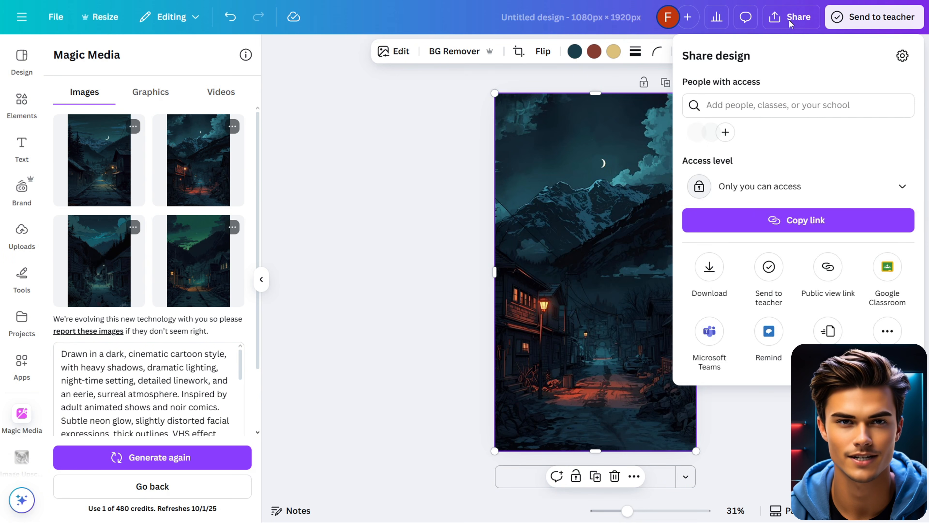
click(708, 267)
drag(720, 144, 856, 144)
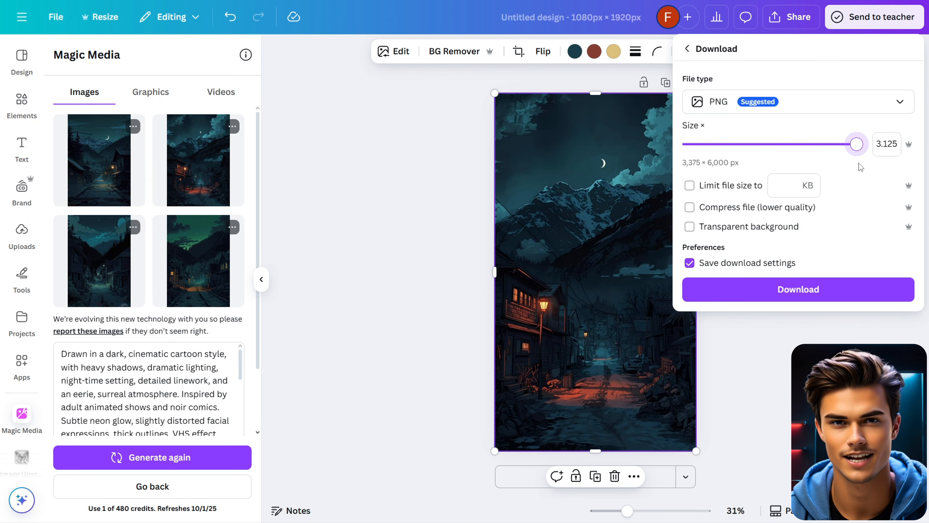
click(798, 291)
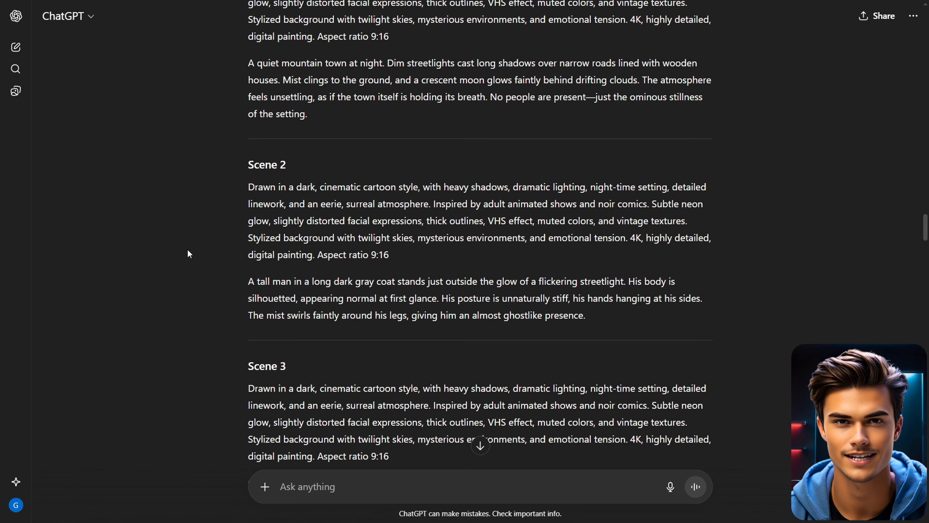
- Copy the full Scene 2 prompt from ChatGPT, replace the Magic Media description with it, and generate the images
drag(231, 193, 585, 315)
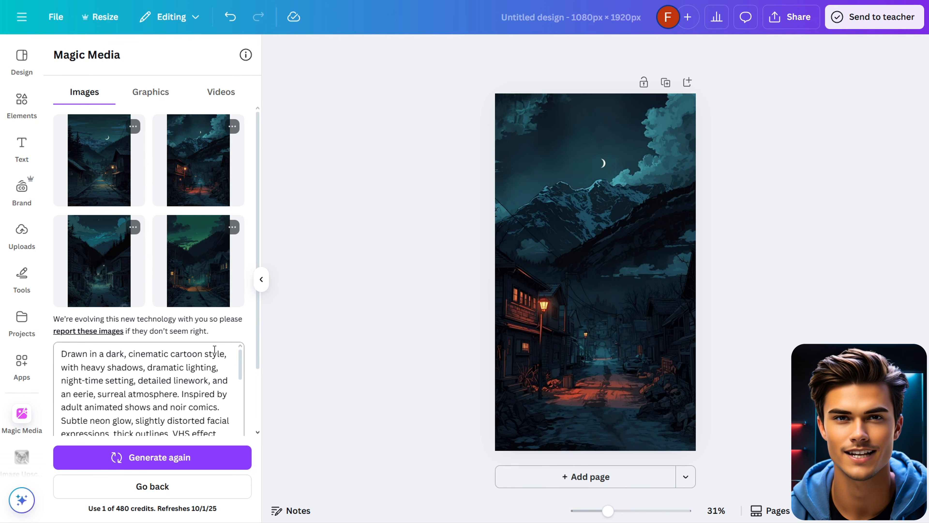
key(ctrl+a)
key(BackSpace)
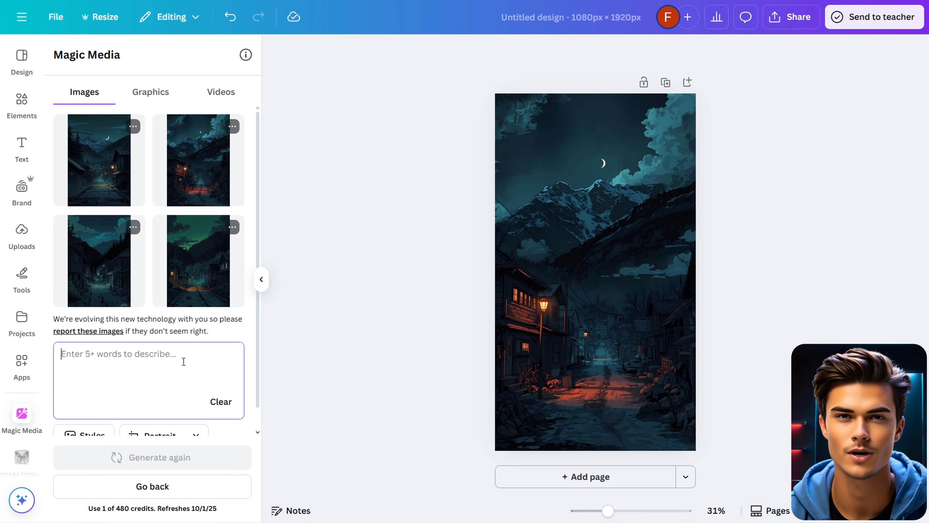
key(ctrl+v)
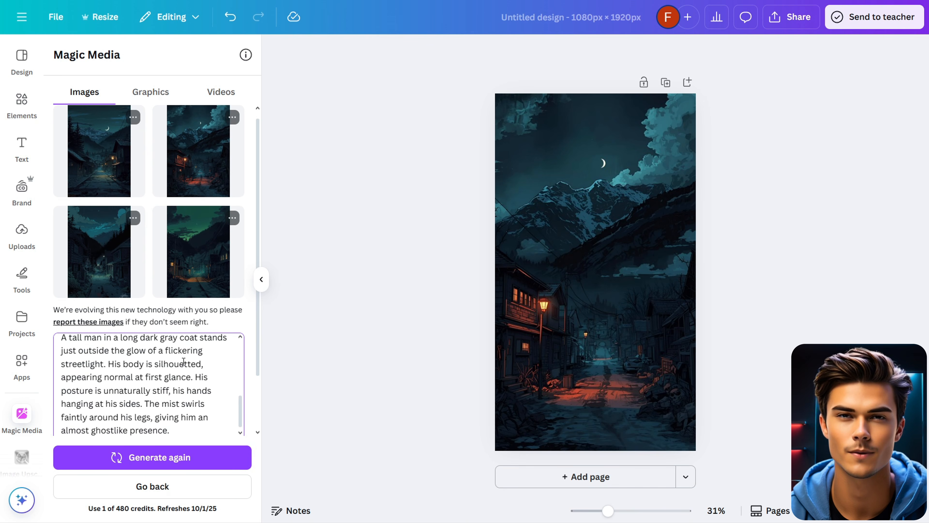
click(165, 458)
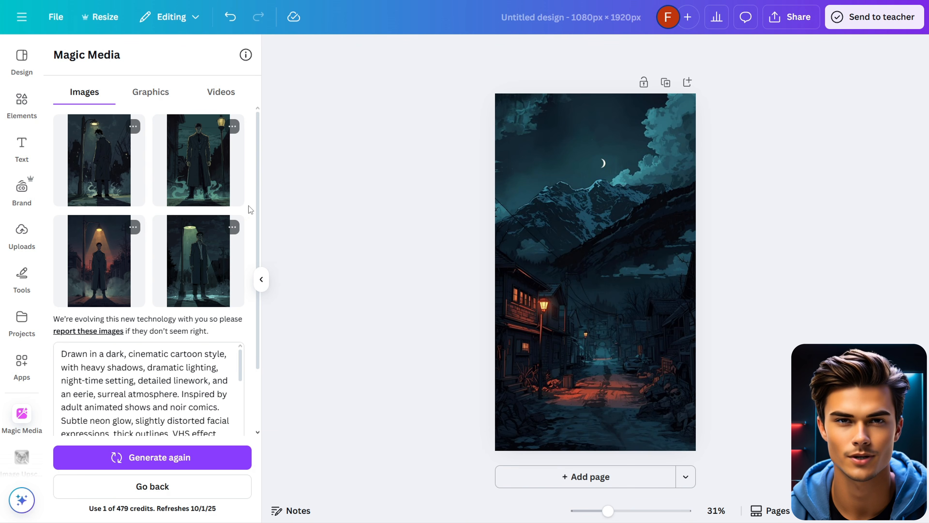
- Replace the street image with the generated front-facing man beside the yellow street lamp, and extend it to fill the whole page
click(204, 172)
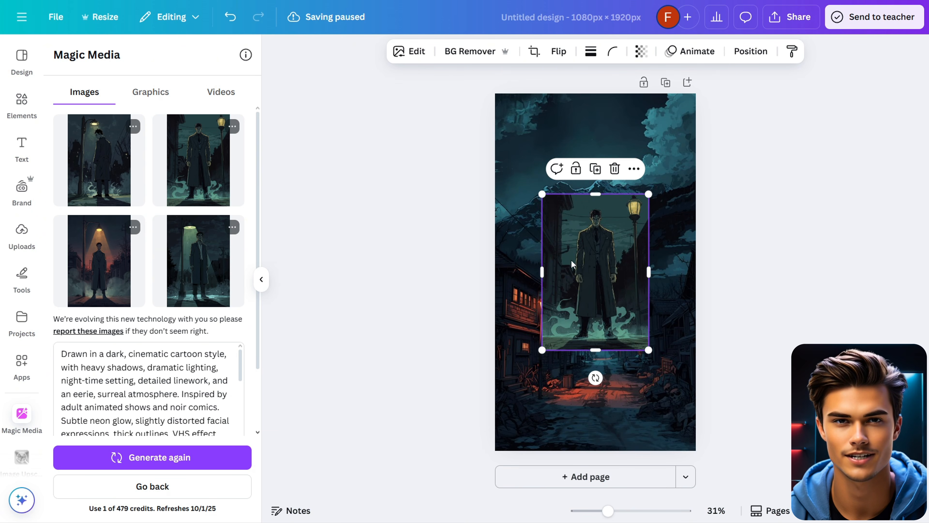
click(660, 166)
key(Delete)
click(596, 216)
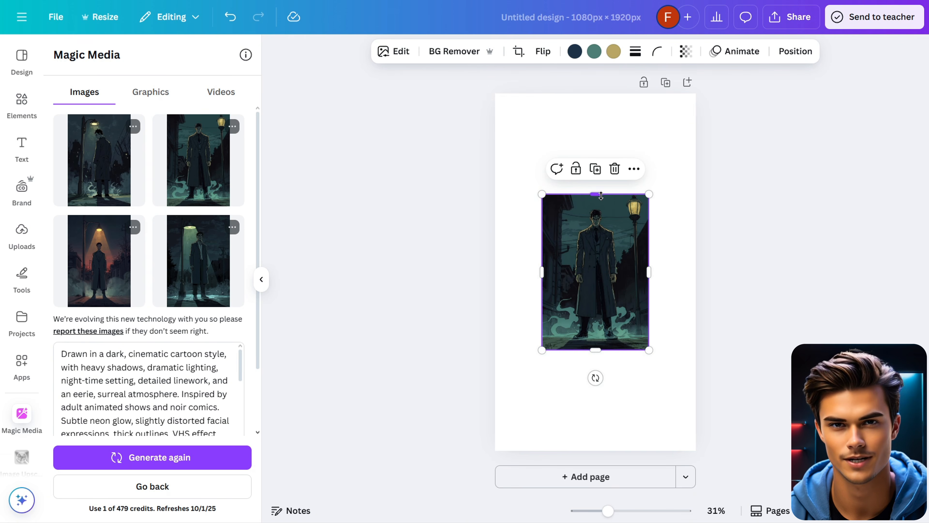
drag(595, 194, 595, 93)
drag(596, 350, 595, 451)
drag(649, 272, 696, 272)
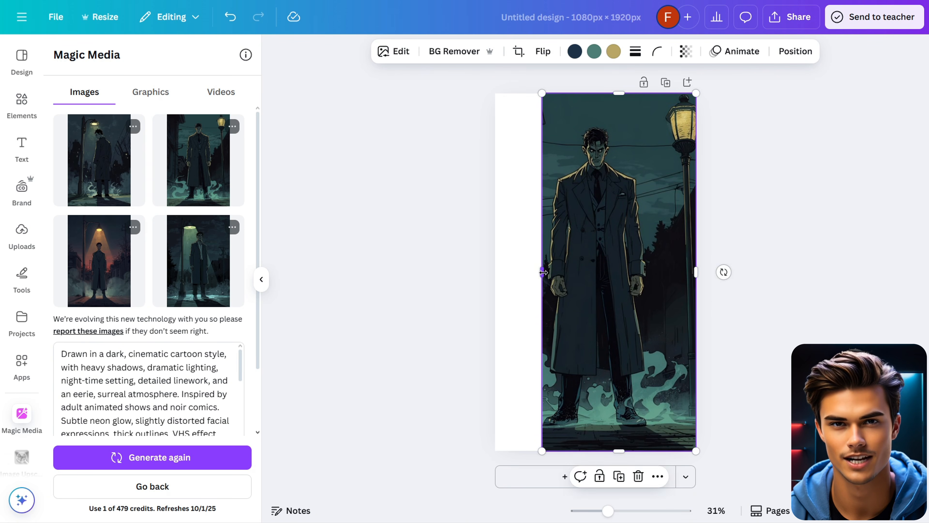
drag(542, 272, 488, 278)
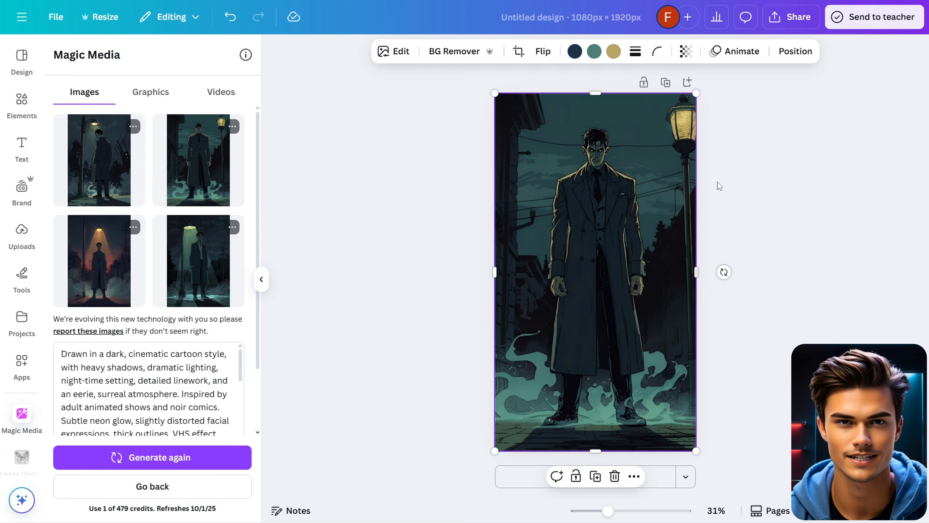
- Download the Scene 2 design as a PNG at size 3.125
click(801, 21)
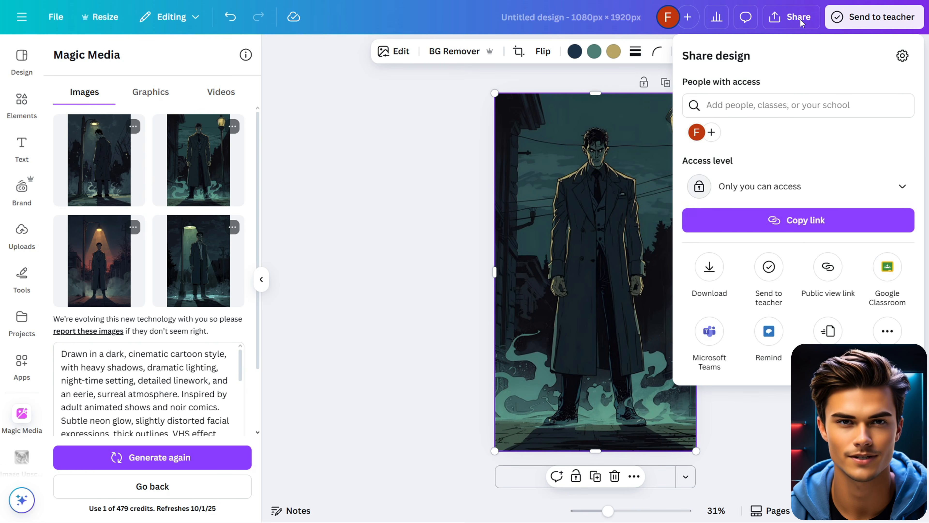
click(709, 266)
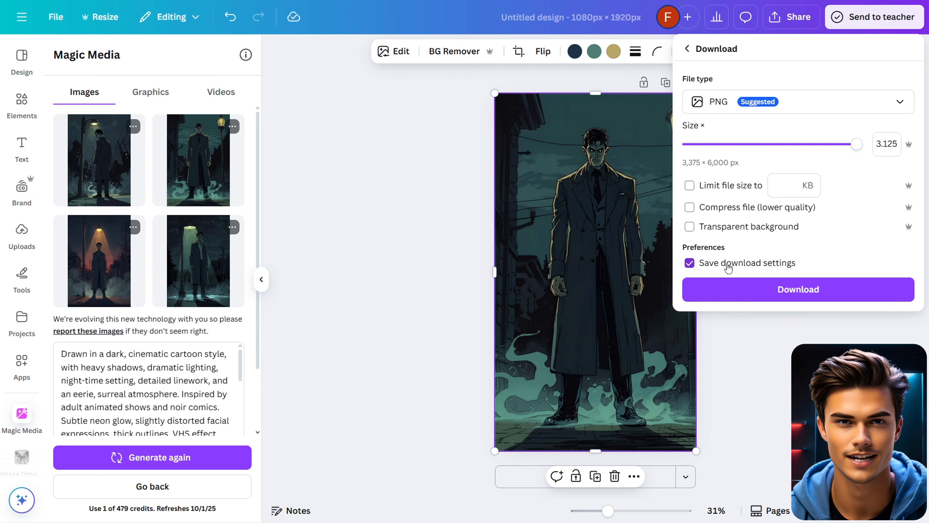
click(797, 297)
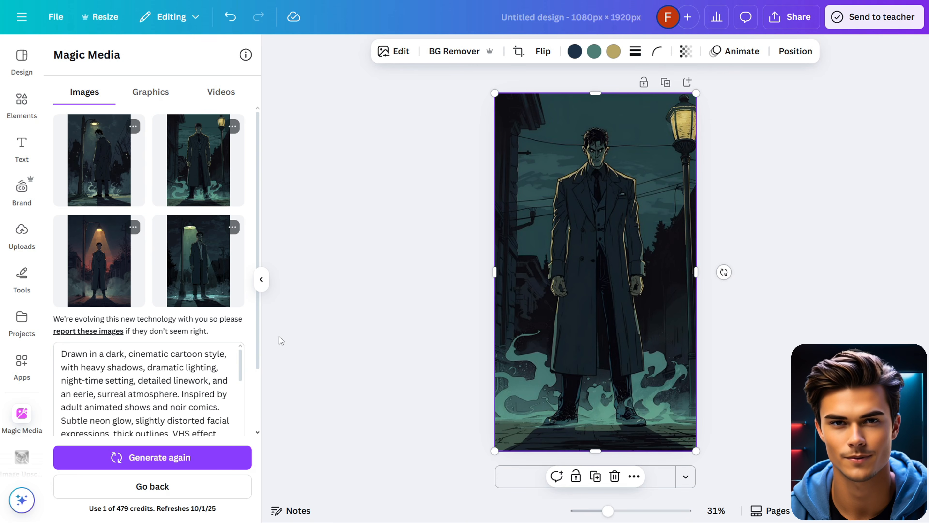
- Switch to DupDub and open the AI voiceover tool
scroll(207, 394, down, 4)
scroll(207, 394, up, 5)
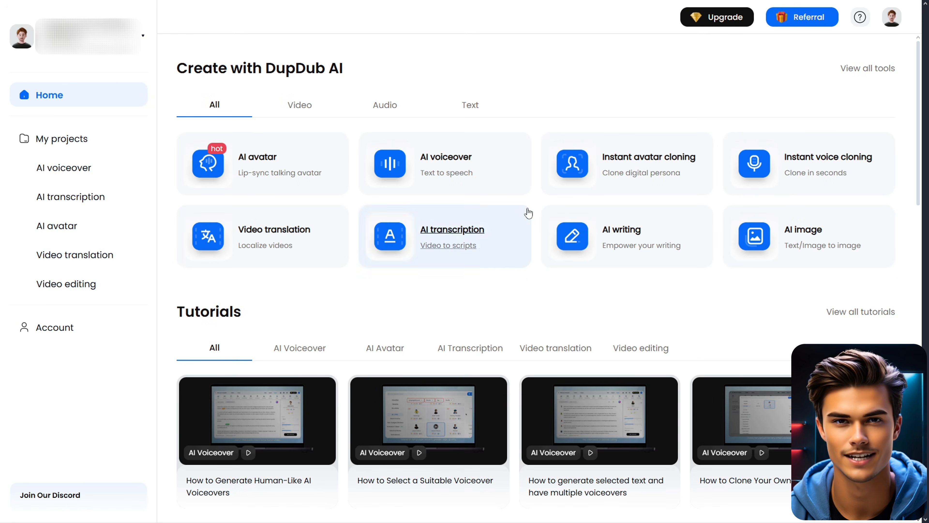
click(449, 161)
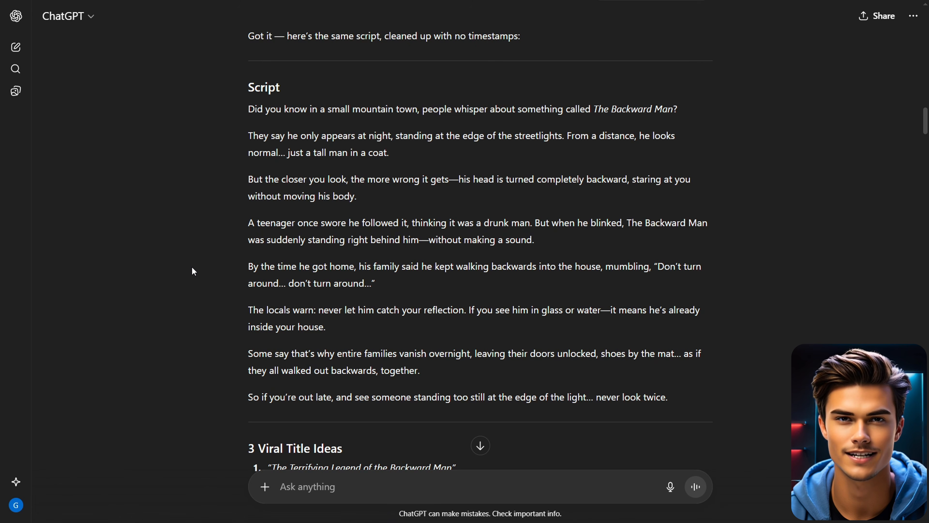
- Copy the full Backward Man script without timestamps from ChatGPT into the DupDub single-voiceover editor
drag(233, 107, 672, 389)
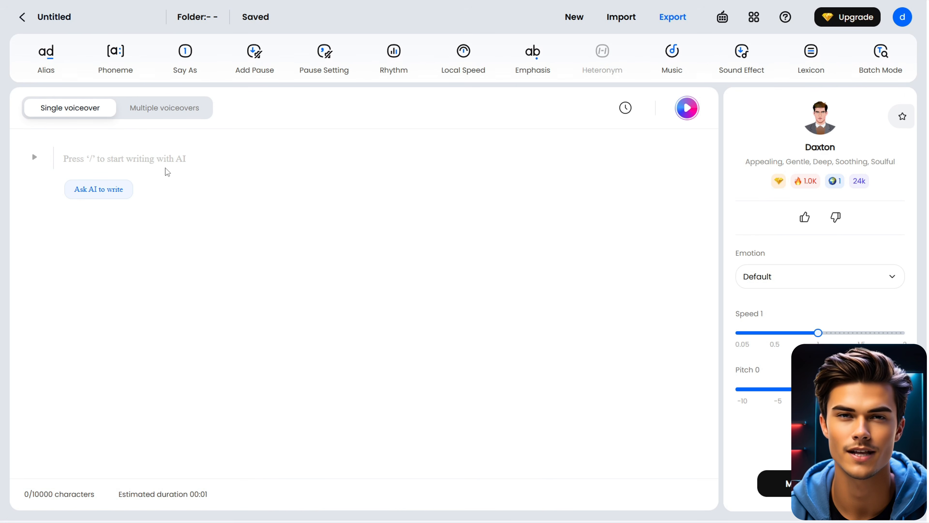
click(158, 166)
key(ctrl+v)
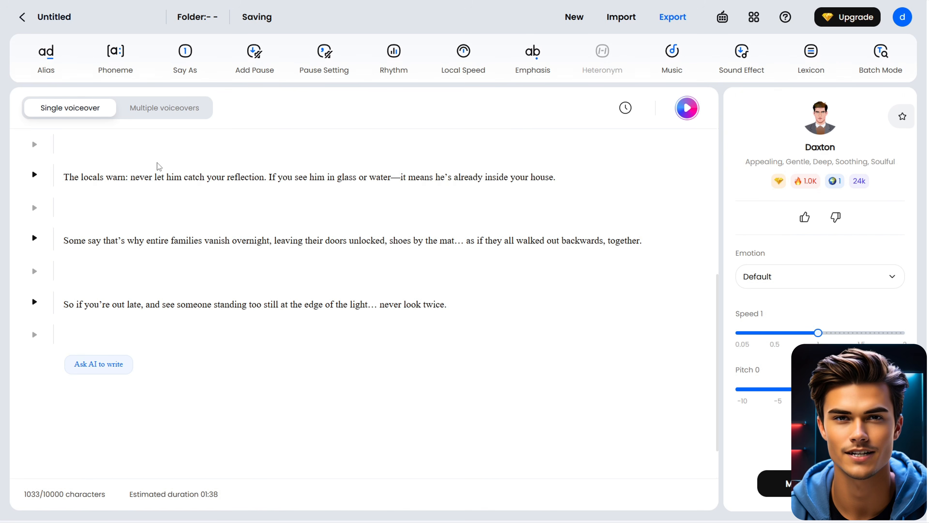
scroll(234, 263, up, 5)
scroll(234, 264, up, 2)
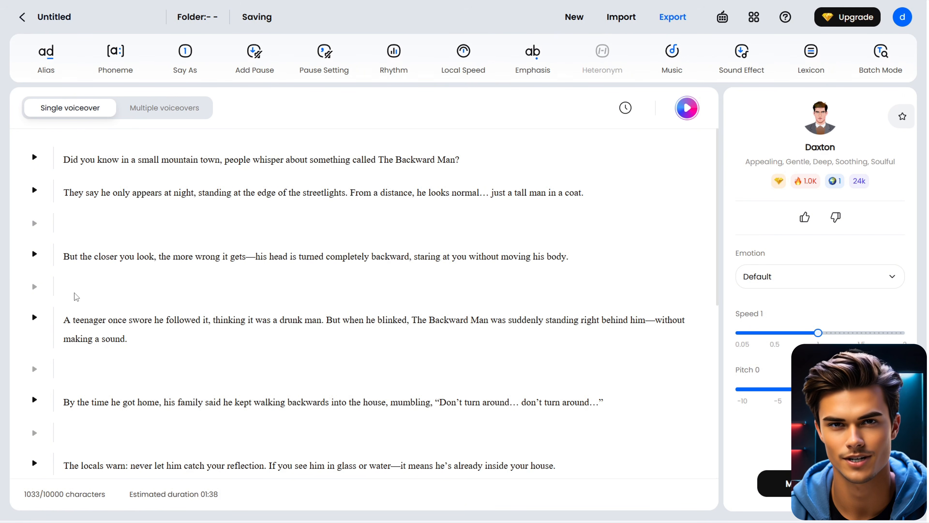
- Remove all the blank lines between the script paragraphs and the one after the final sentence
click(75, 225)
key(BackSpace)
click(84, 258)
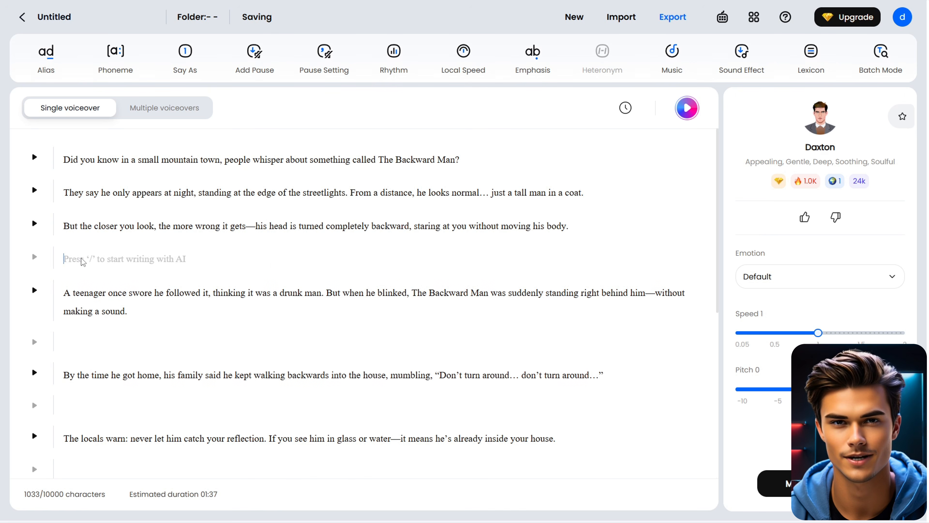
key(BackSpace)
click(88, 309)
key(BackSpace)
click(94, 338)
key(BackSpace)
click(93, 381)
key(BackSpace)
click(105, 408)
key(BackSpace)
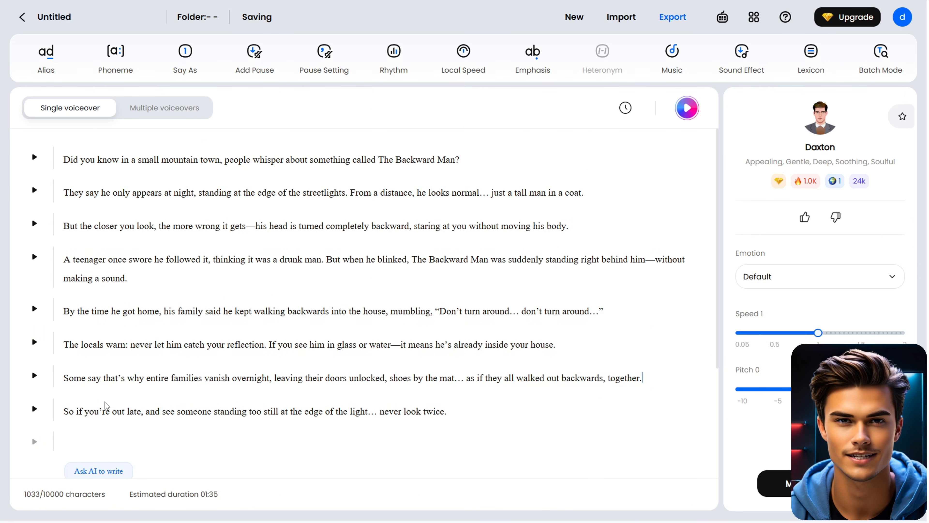
scroll(106, 408, down, 1)
click(111, 396)
key(BackSpace)
scroll(180, 352, up, 1)
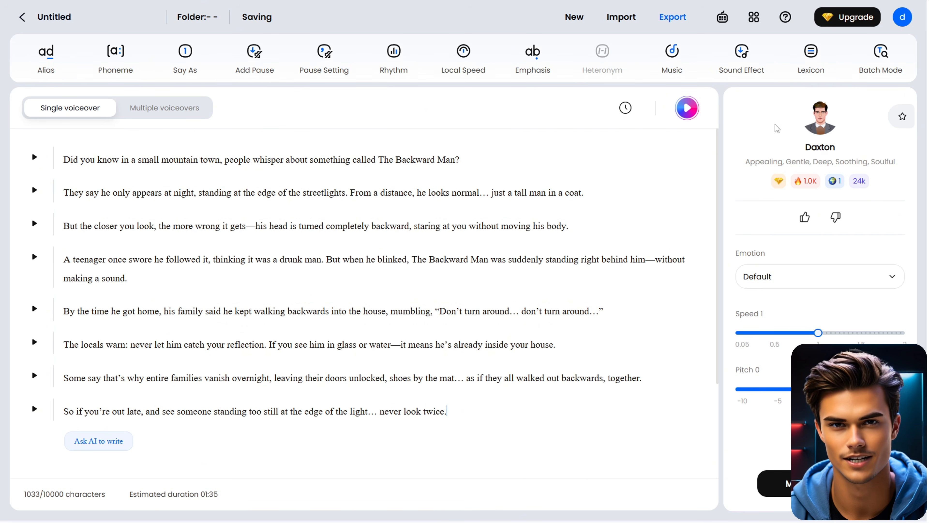
- Open the speaker library from the current voice, filter the voices by Ultra quality, and browse them
click(820, 123)
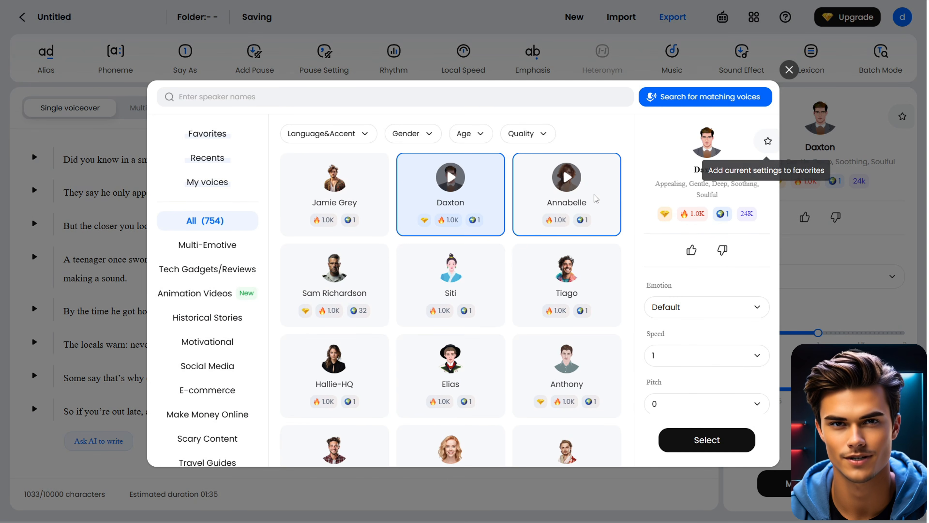
scroll(609, 220, down, 5)
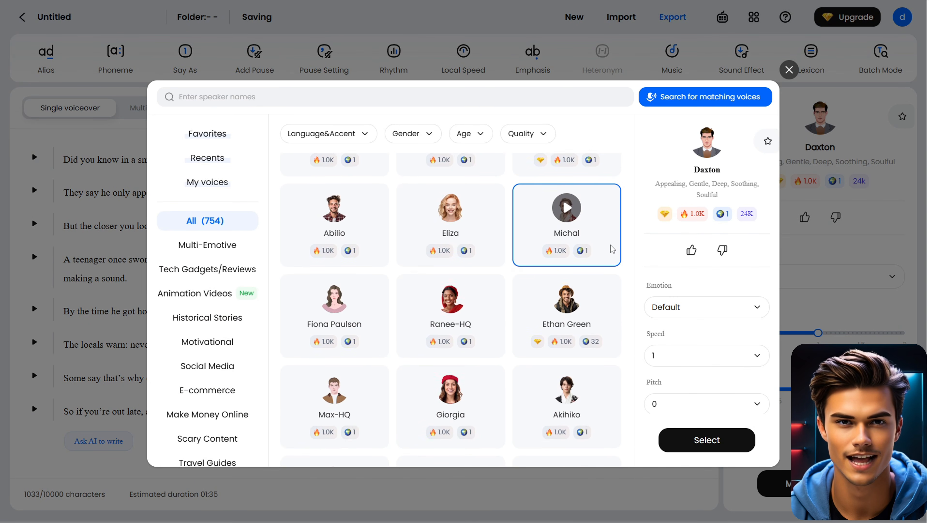
scroll(609, 247, up, 5)
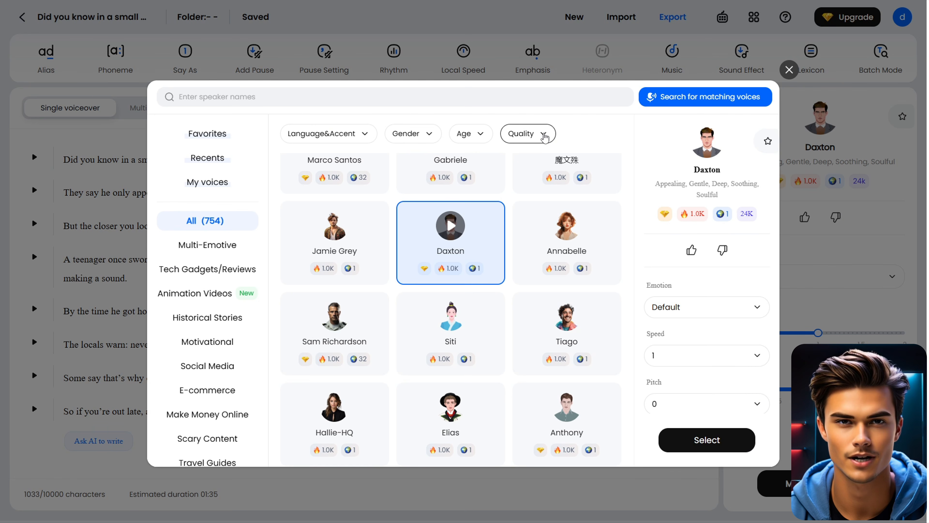
click(543, 135)
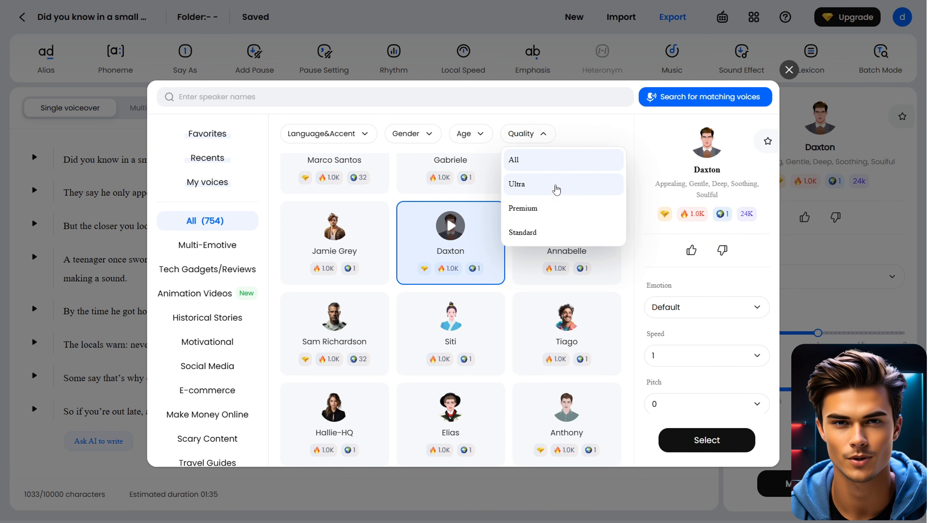
click(557, 187)
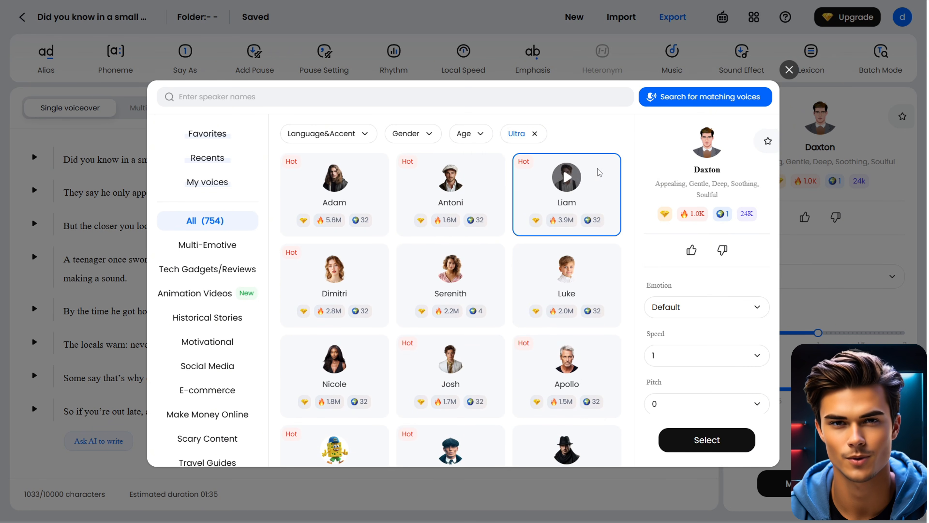
scroll(629, 198, down, 5)
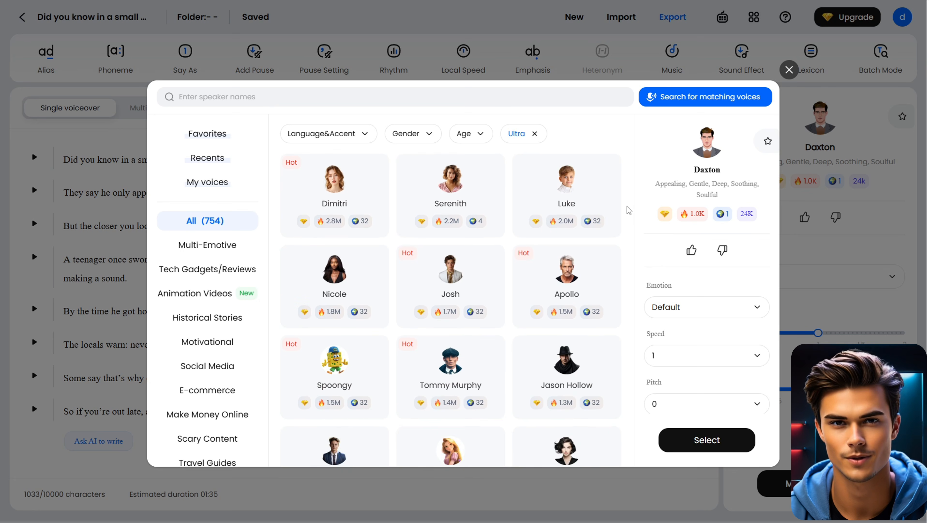
- Look up the speaker Daxton by name in the voice library and check the emotion options available for this voice
scroll(627, 227, up, 5)
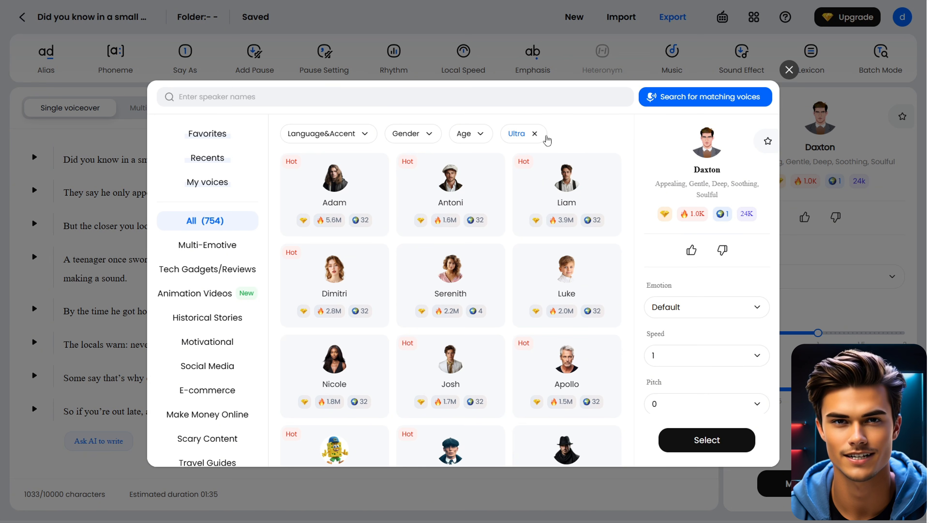
click(341, 92)
text(daxton)
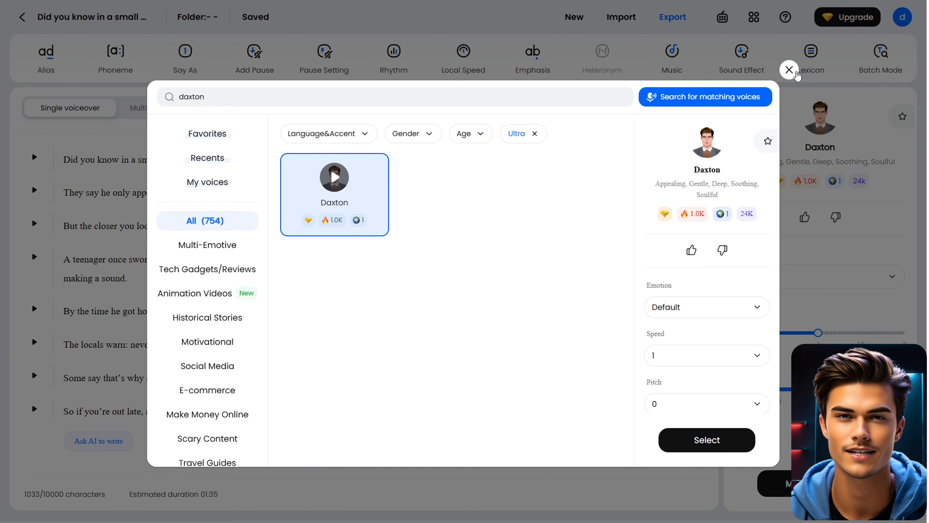
click(789, 70)
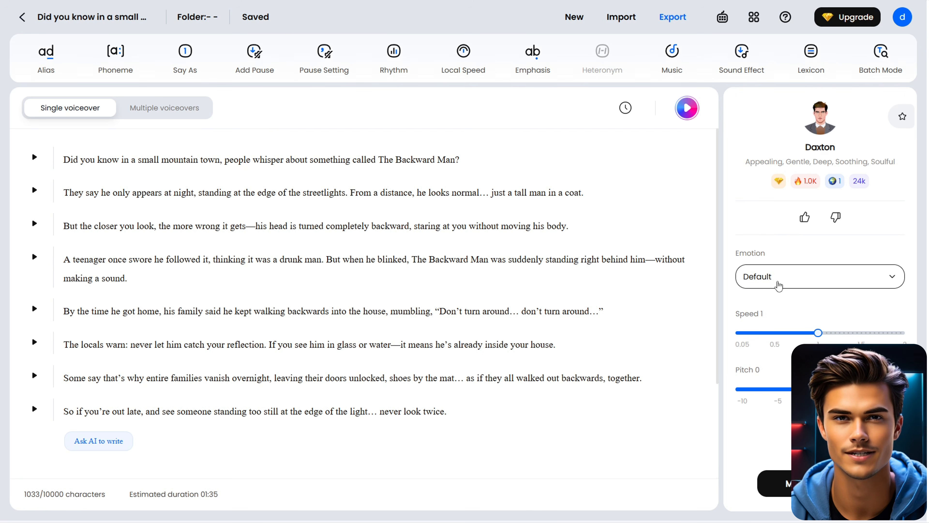
click(837, 283)
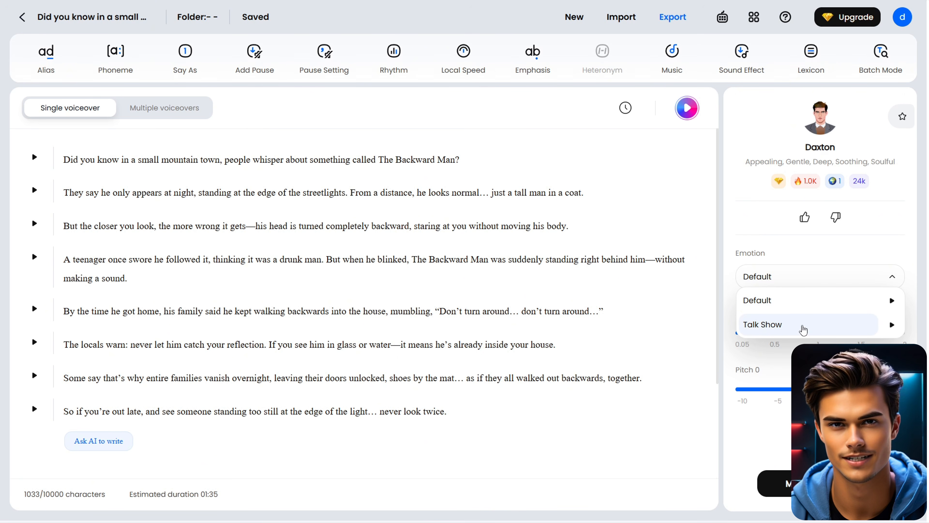
click(796, 253)
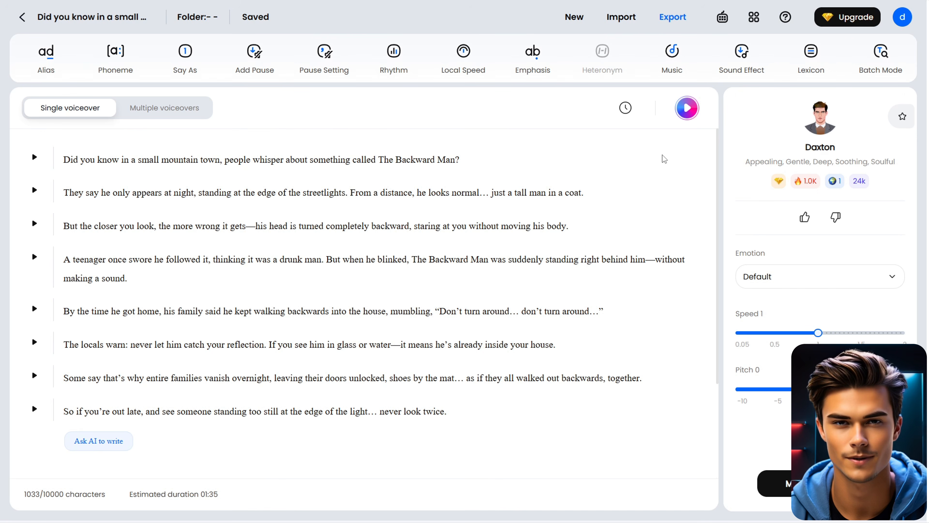
- Generate the full voiceover, preview its opening seconds, and export it as an MP3 audio file
click(688, 109)
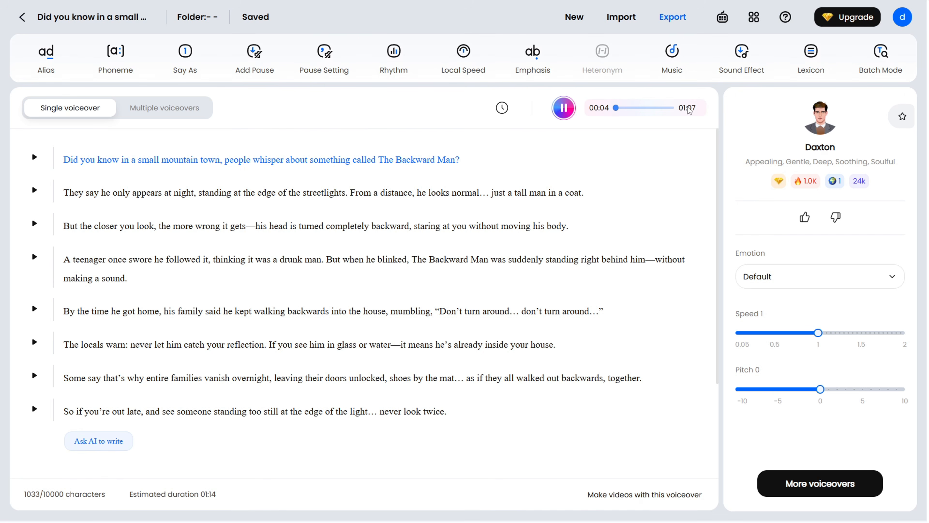
click(563, 109)
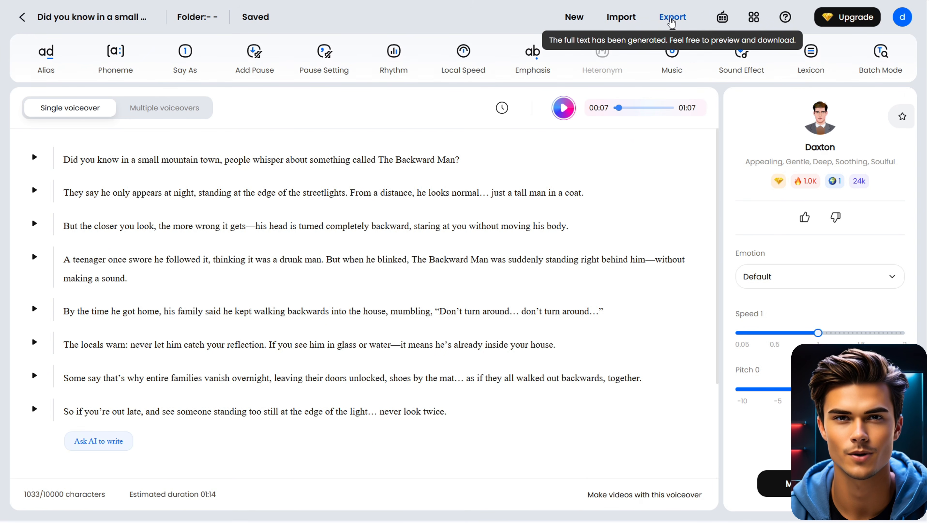
click(672, 19)
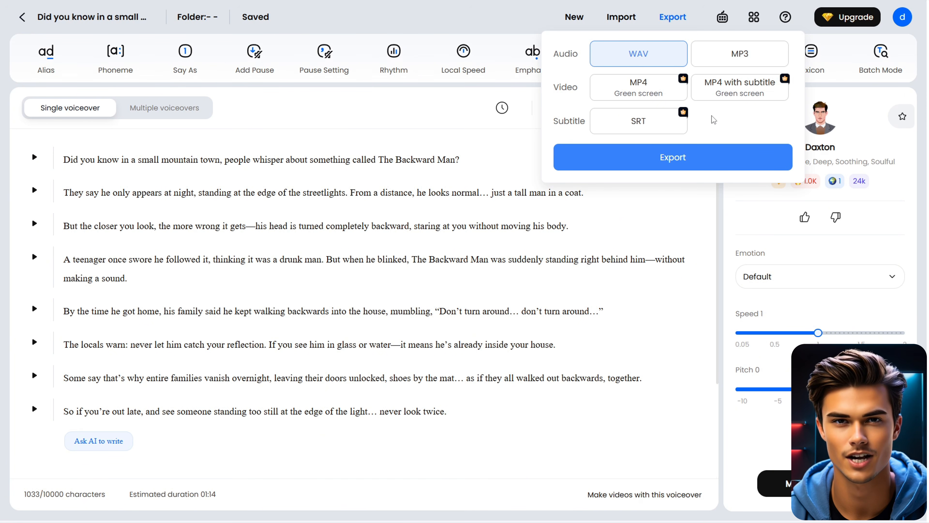
click(764, 60)
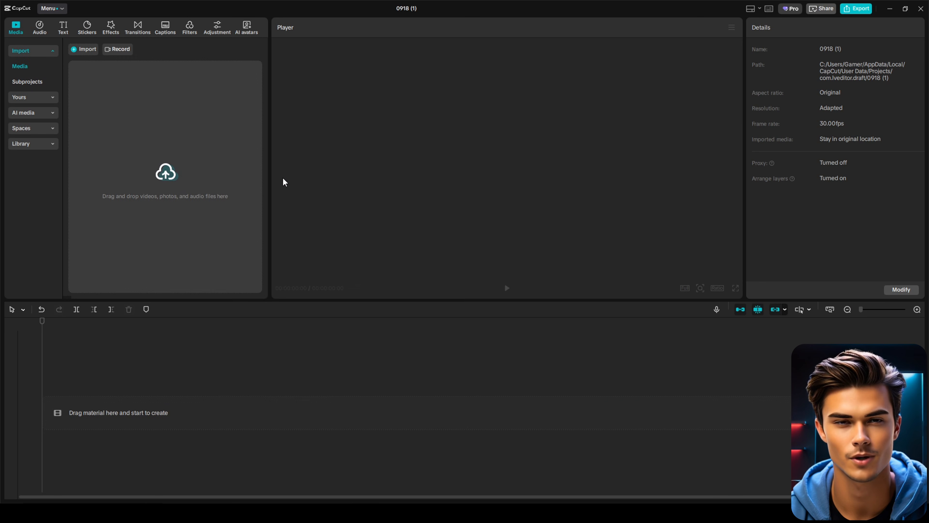
- Switch to CapCut and import the numbered scene images, the voiceover MP3 and the background music into the project
click(169, 178)
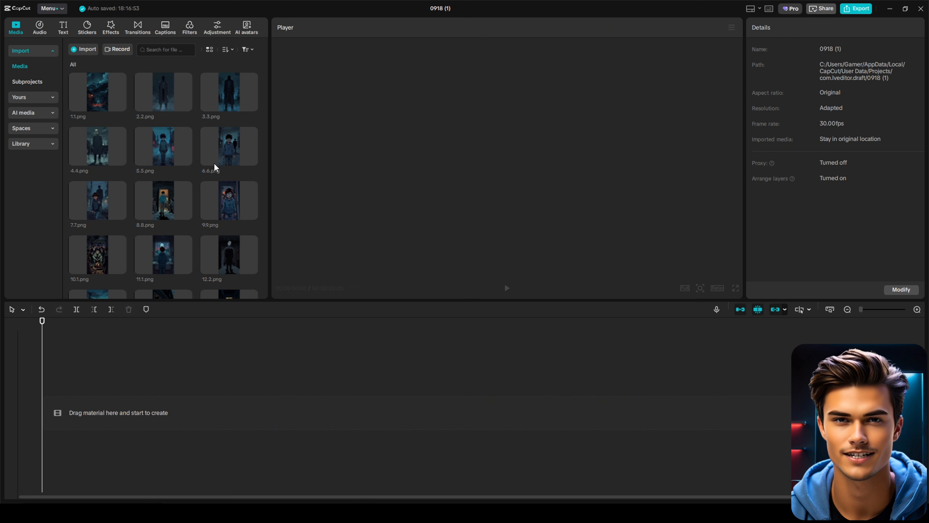
scroll(261, 119, down, 5)
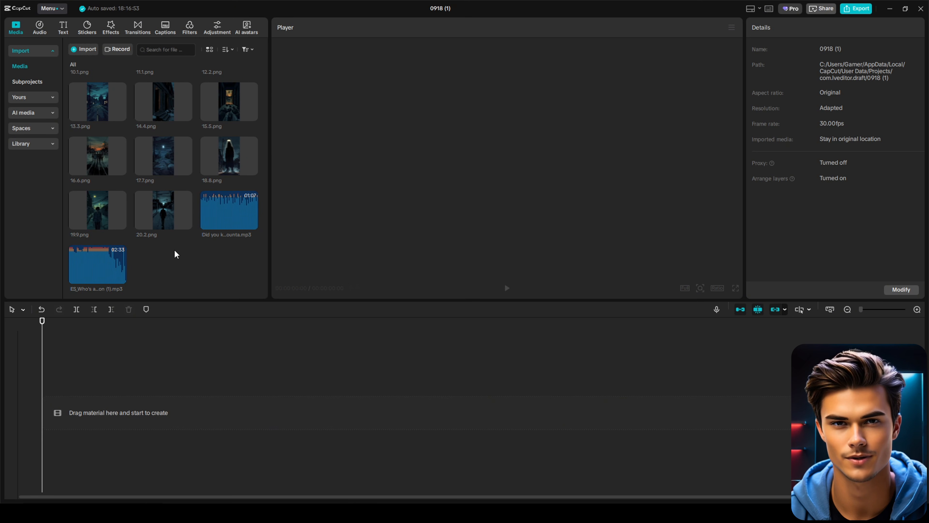
scroll(269, 231, up, 2)
scroll(268, 231, up, 4)
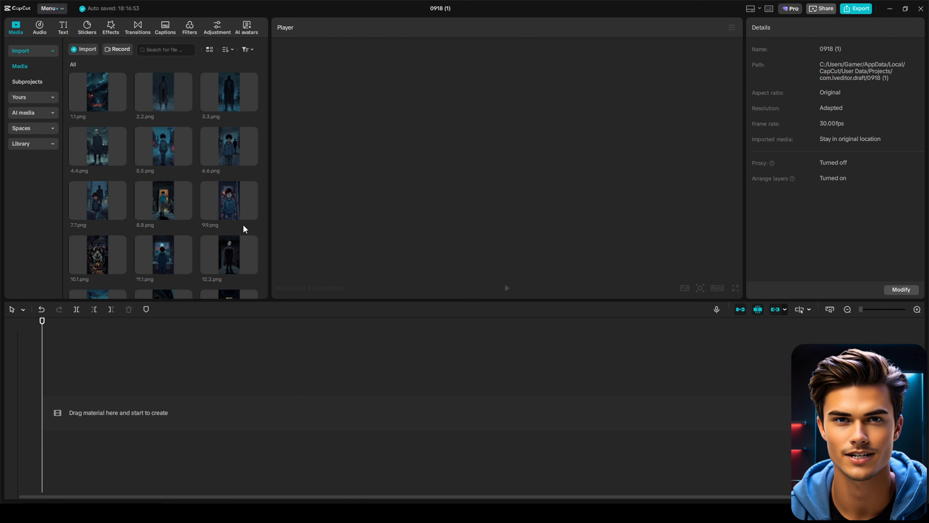
- Place the voiceover MP3 at the start of the timeline, split it at 00:00:02:12, and trim the silence after the cut
scroll(245, 229, down, 5)
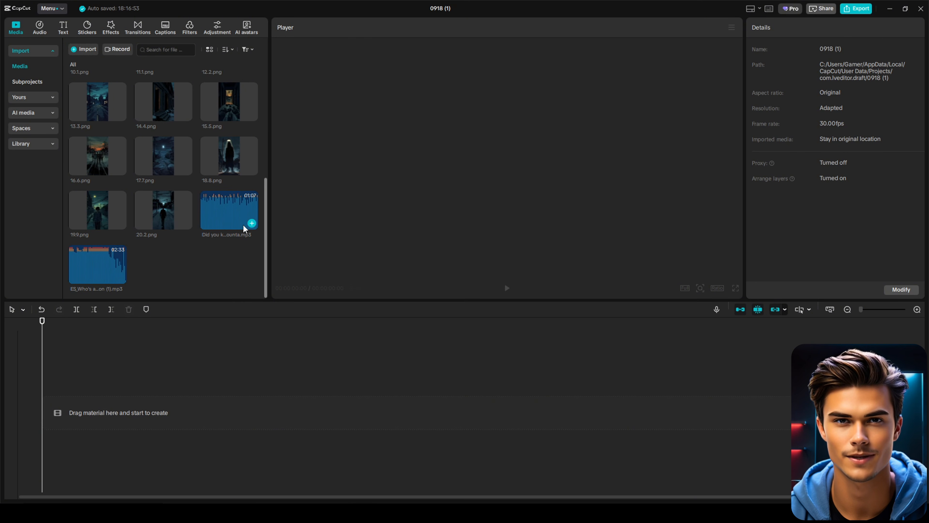
drag(244, 228, 91, 433)
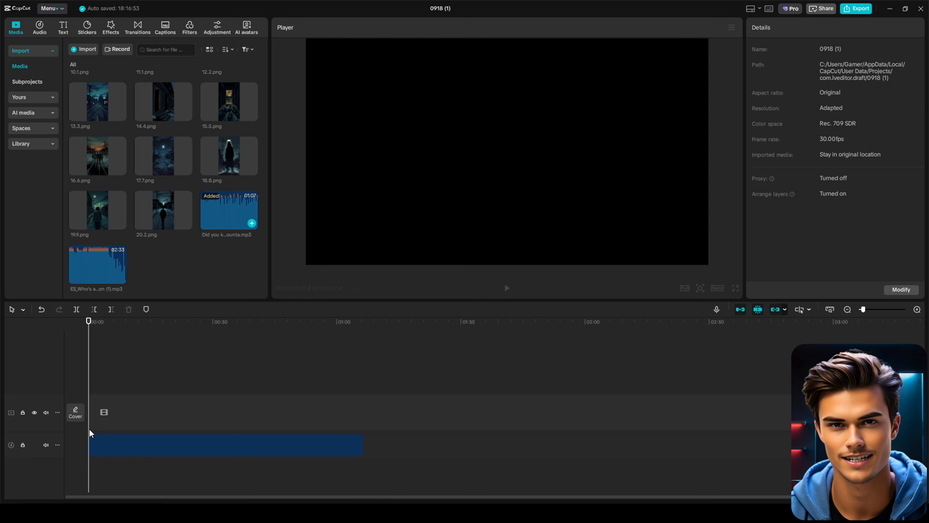
scroll(94, 415, up, 3)
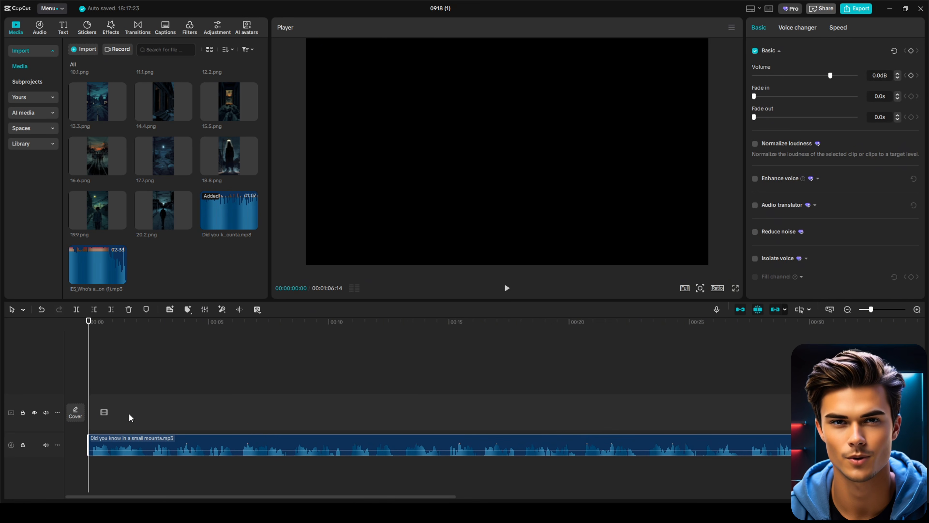
scroll(142, 421, up, 2)
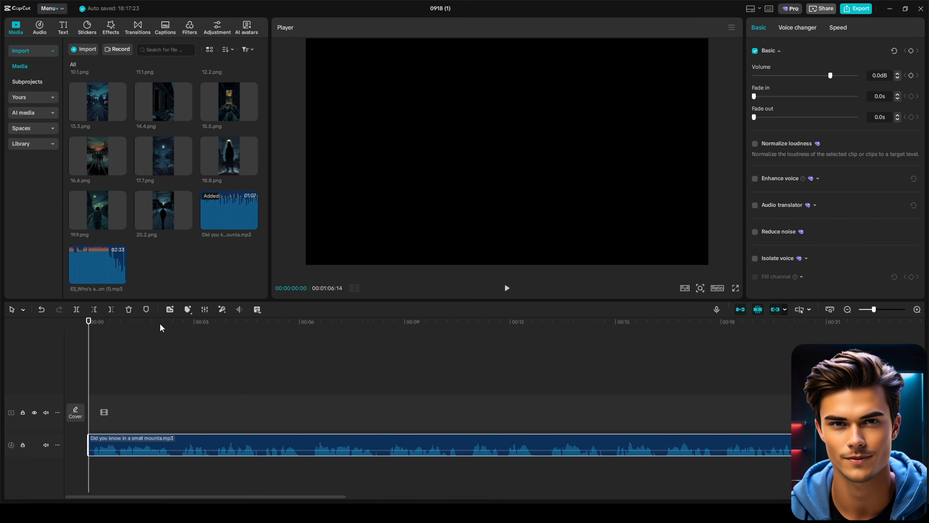
drag(164, 322, 174, 324)
click(76, 310)
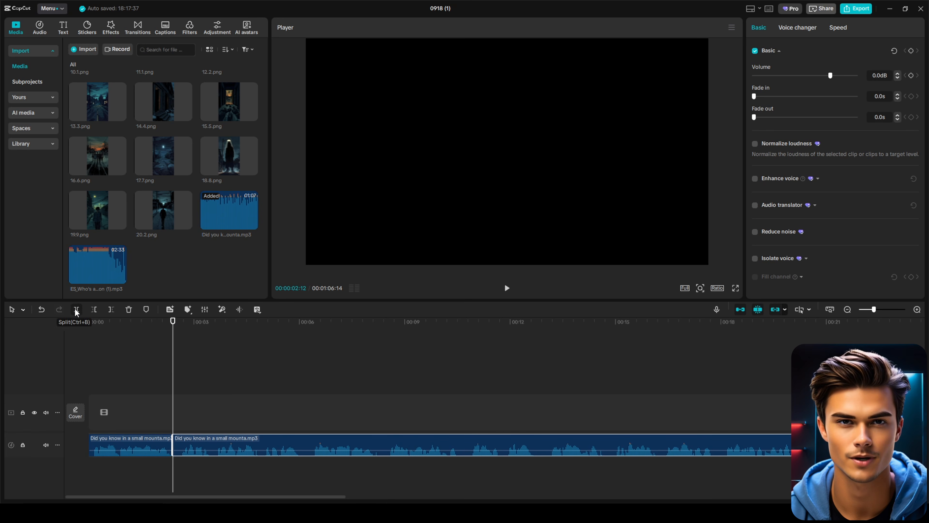
drag(172, 435, 187, 441)
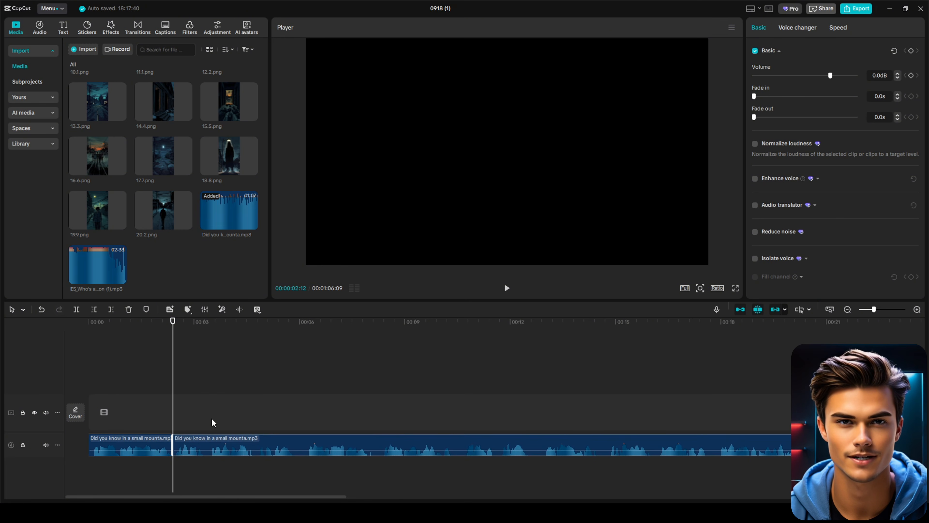
- Split the voiceover at its following pauses, beginning at about 00:00:05:28, and trim the silence between the sentences
click(297, 330)
click(76, 309)
drag(298, 442, 308, 442)
scroll(274, 425, right, 5)
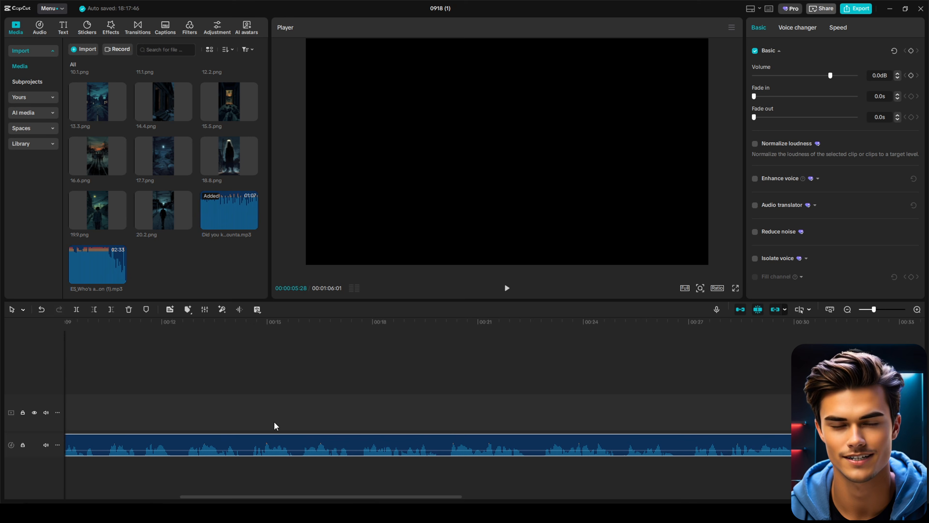
click(171, 324)
click(76, 309)
drag(173, 442, 243, 441)
scroll(296, 419, right, 5)
click(228, 324)
click(76, 309)
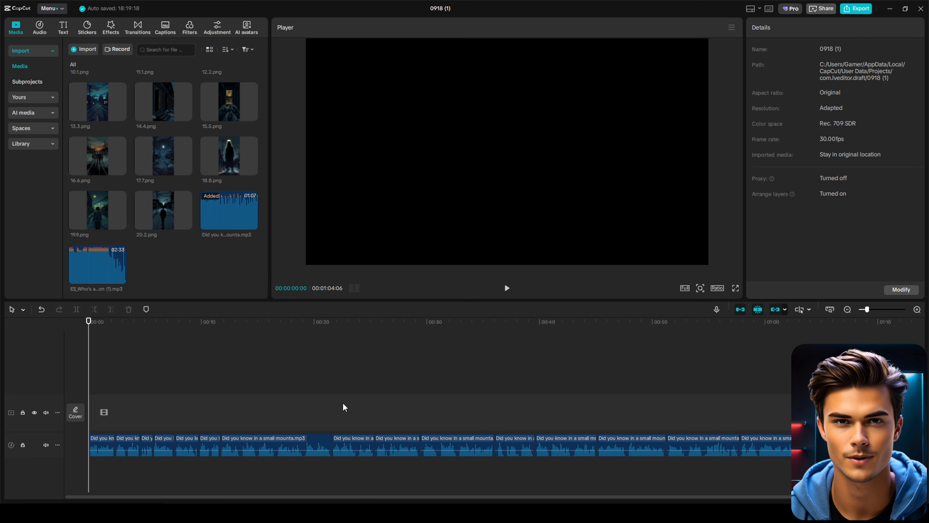
- Select all the voiceover clips on the timeline and set their volume to 3 dB
drag(722, 403, 108, 467)
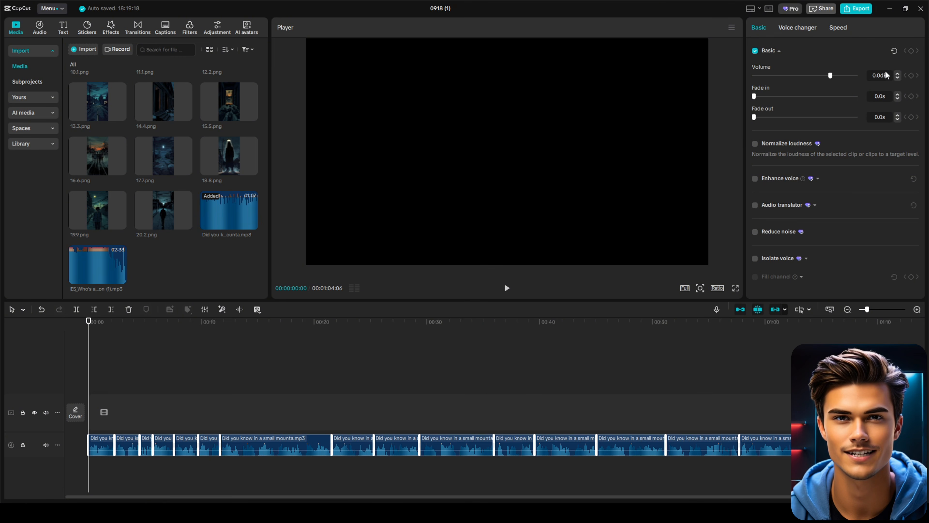
click(872, 75)
text(3)
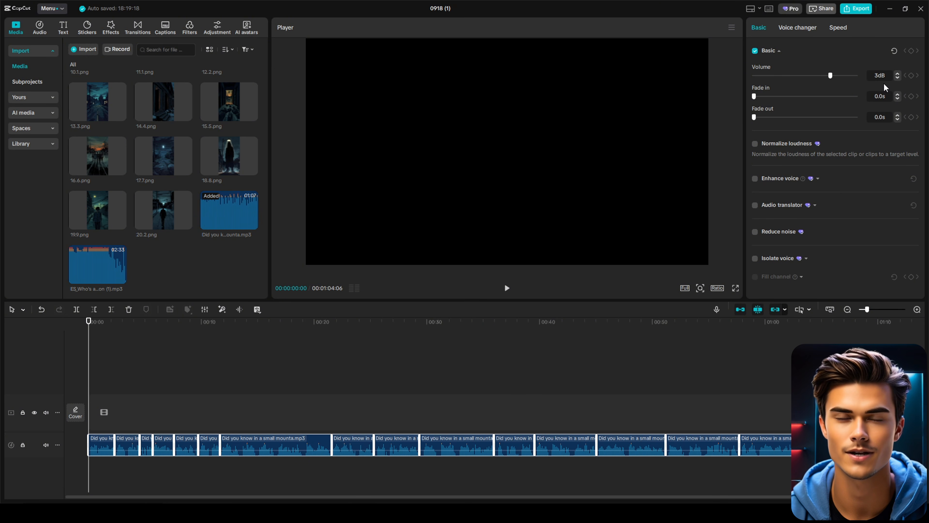
key(Return)
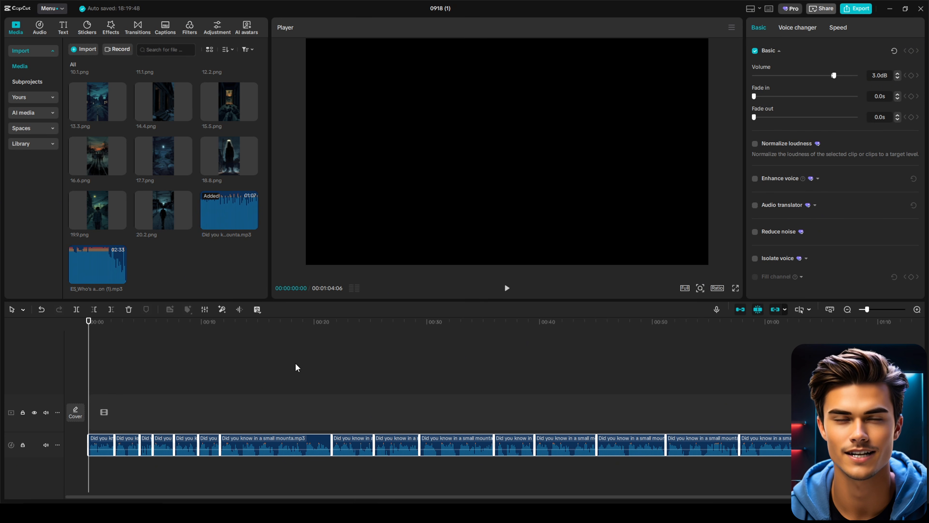
click(283, 364)
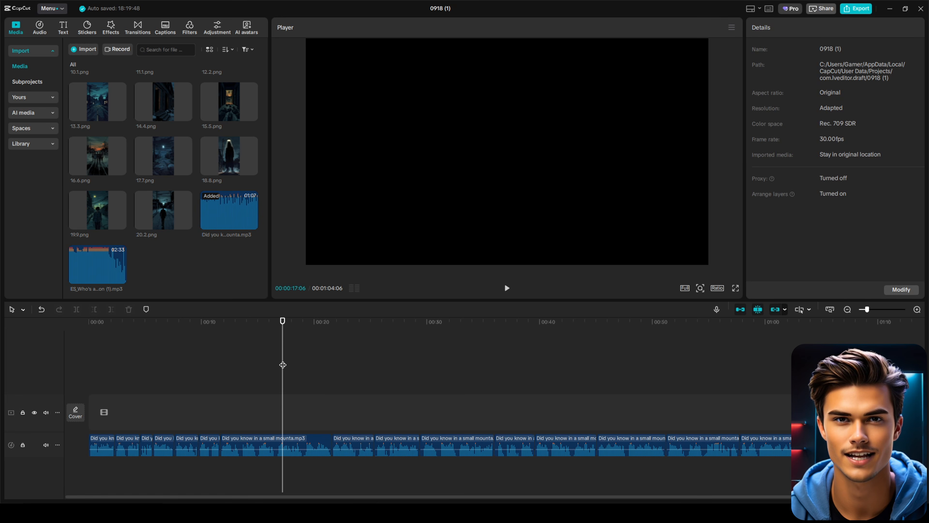
- Add 1.1.png at the start of the video track and cut its end at 00:00:02:09 to match the first voiceover clip
scroll(258, 270, up, 5)
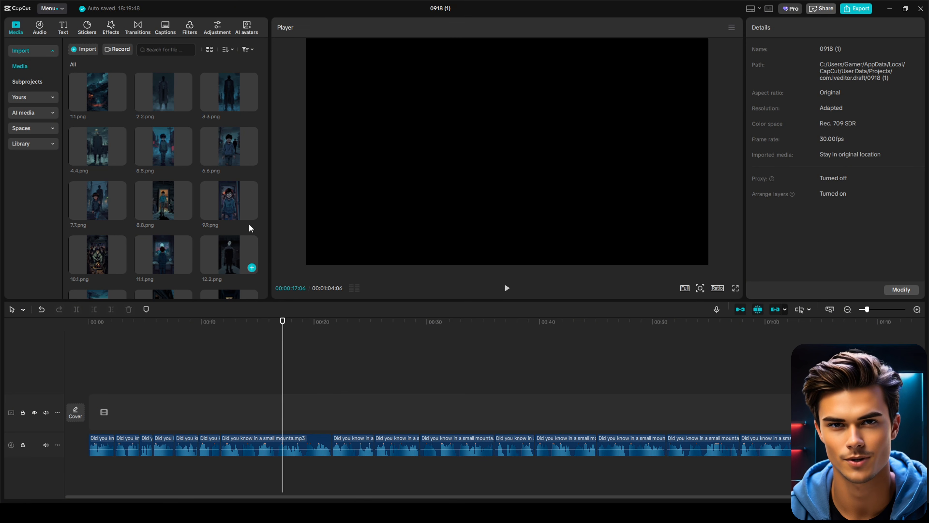
drag(103, 87, 92, 408)
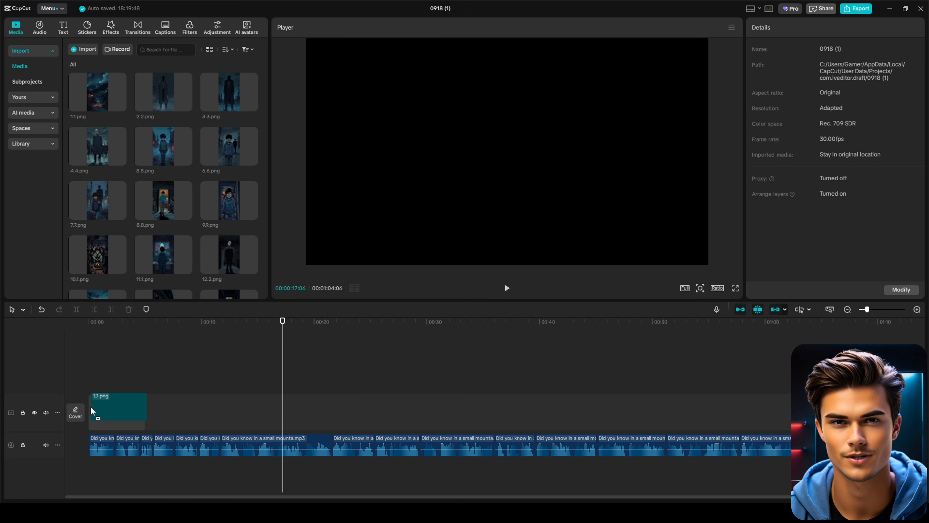
click(90, 389)
scroll(108, 392, up, 6)
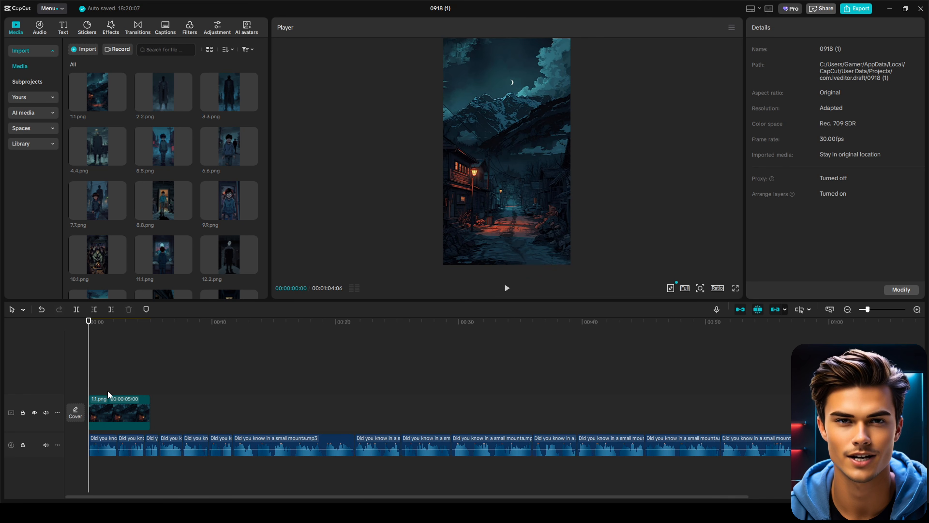
drag(109, 326, 165, 335)
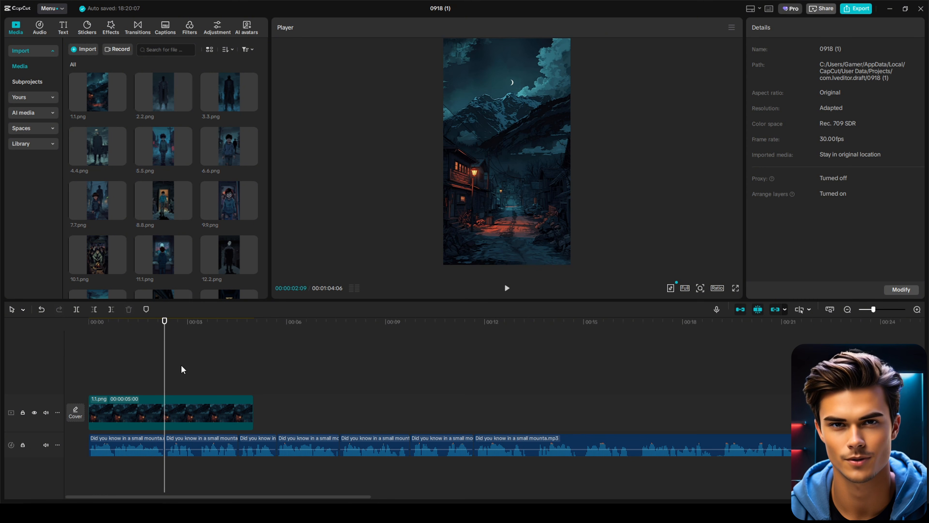
click(188, 407)
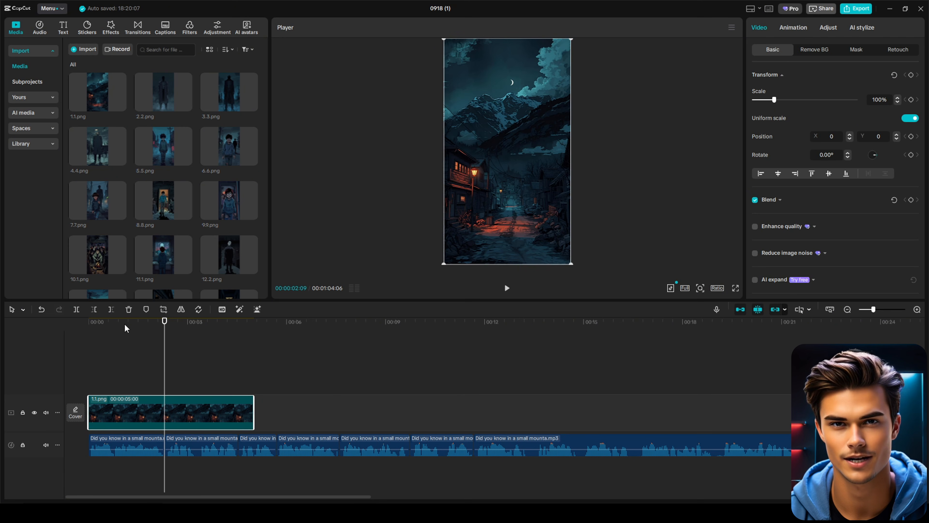
click(111, 309)
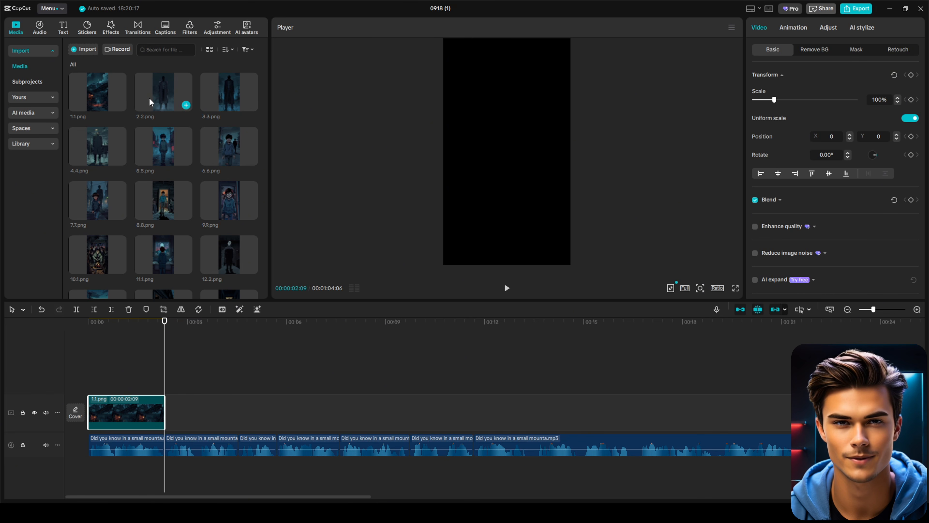
- Add 2.2.png directly after the first image and cut its end at 00:00:05:21, where the third voiceover clip ends
drag(150, 99, 171, 413)
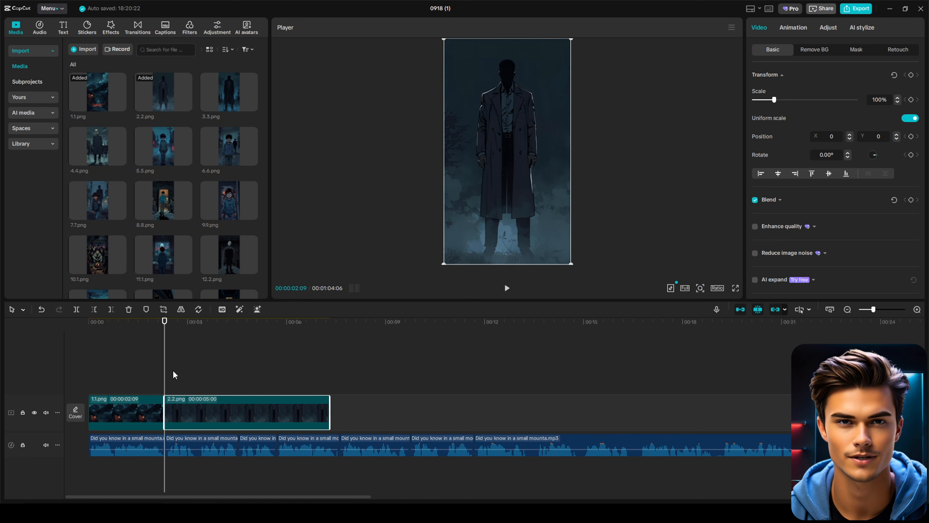
drag(165, 338, 276, 350)
click(110, 309)
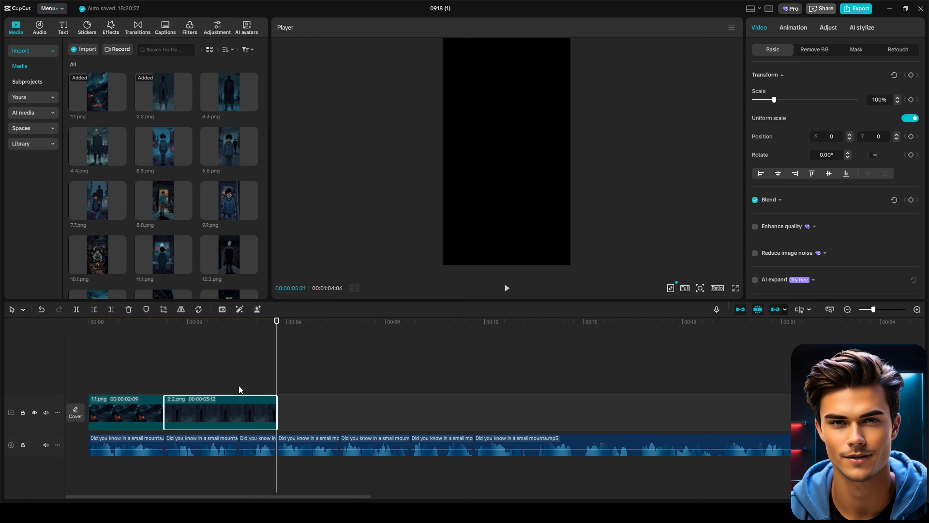
- Add 3.3.png directly after the second image and cut off its excess end to fit the narration
drag(229, 91, 293, 410)
click(324, 327)
drag(333, 331, 409, 331)
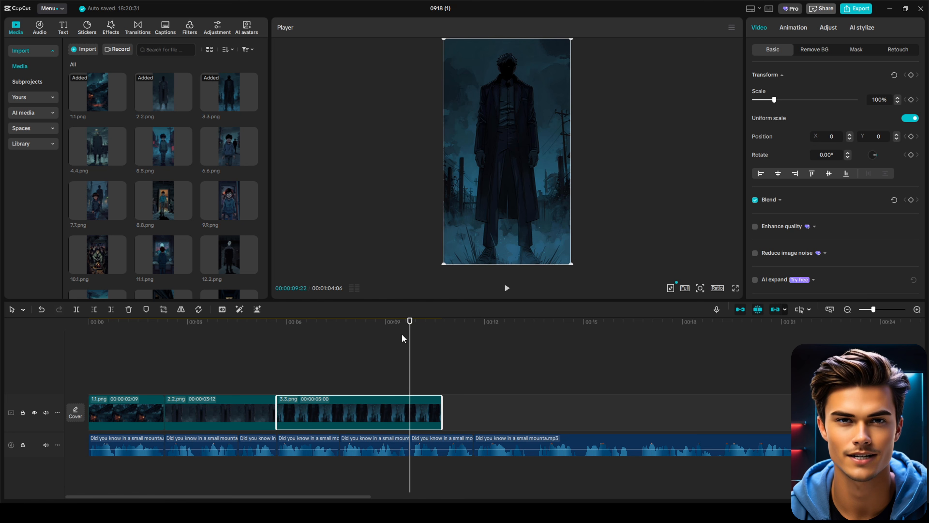
click(111, 309)
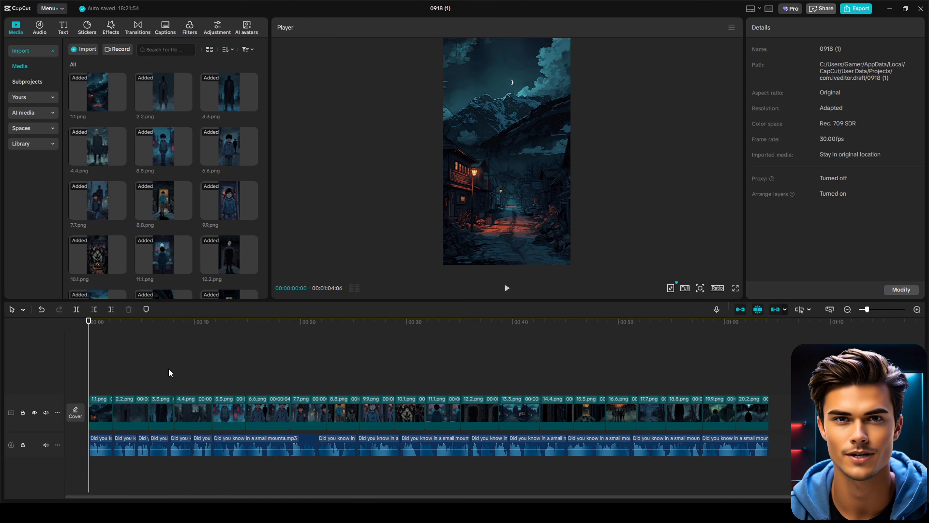
scroll(121, 380, up, 4)
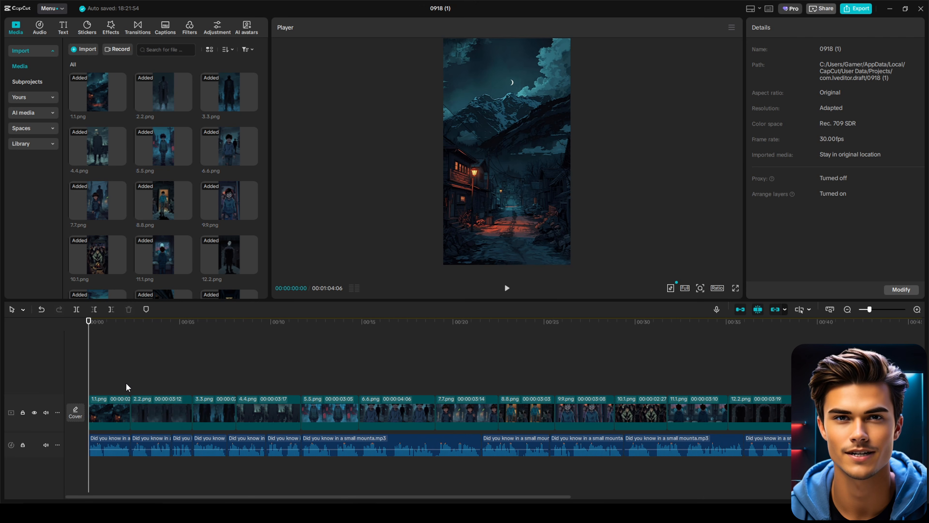
- Animate a zoom-in on the 1.1.png clip with scale keyframes of 100% at its start and 110% at its end
scroll(126, 387, up, 2)
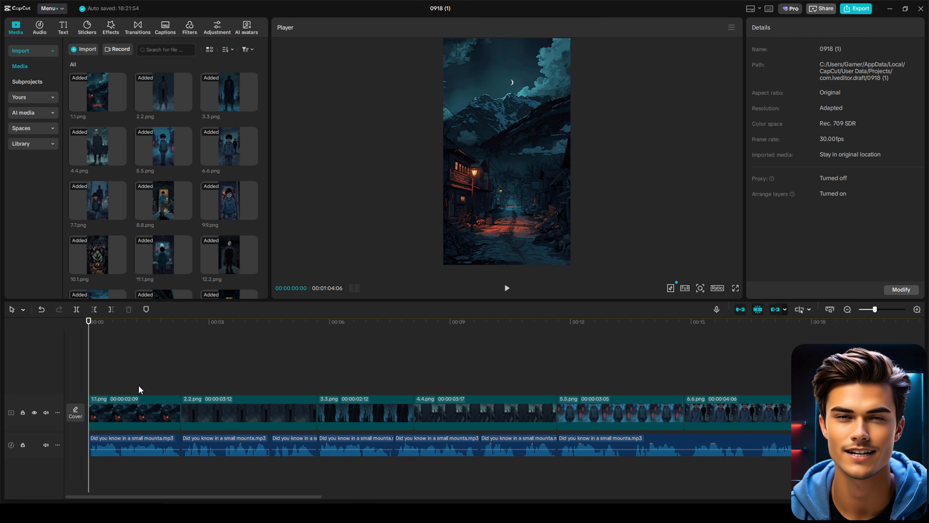
click(152, 413)
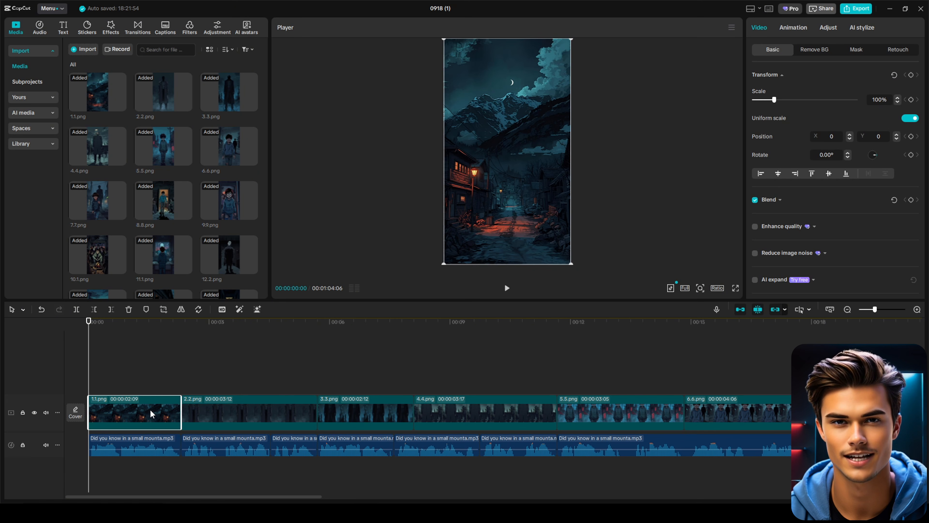
click(911, 100)
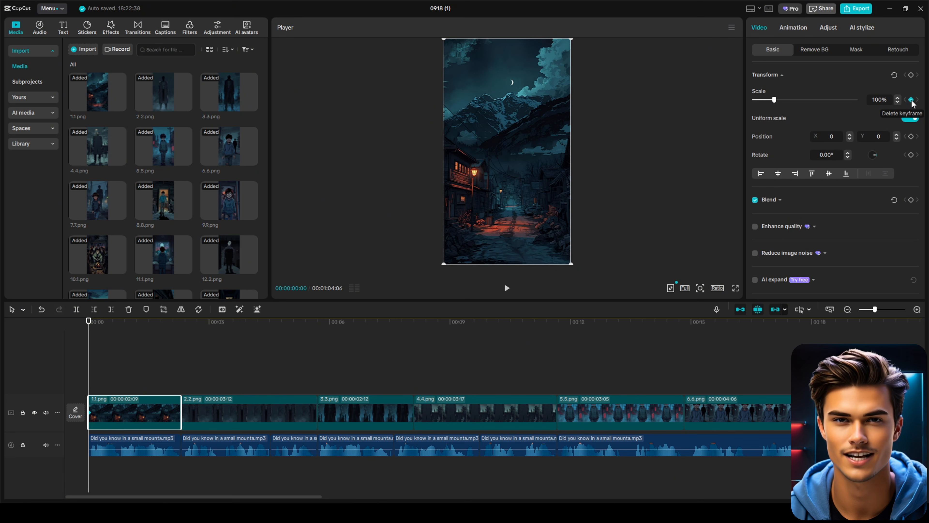
click(167, 325)
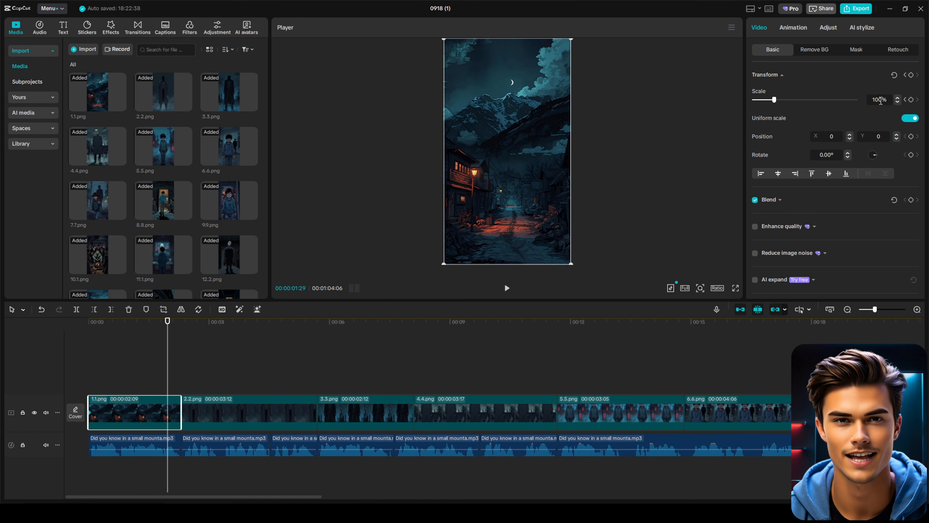
text(111)
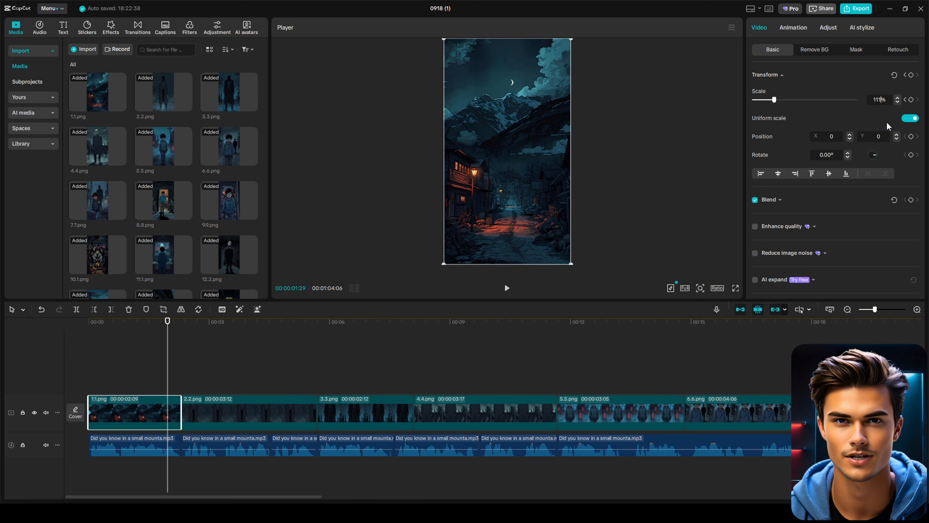
text(0)
key(Return)
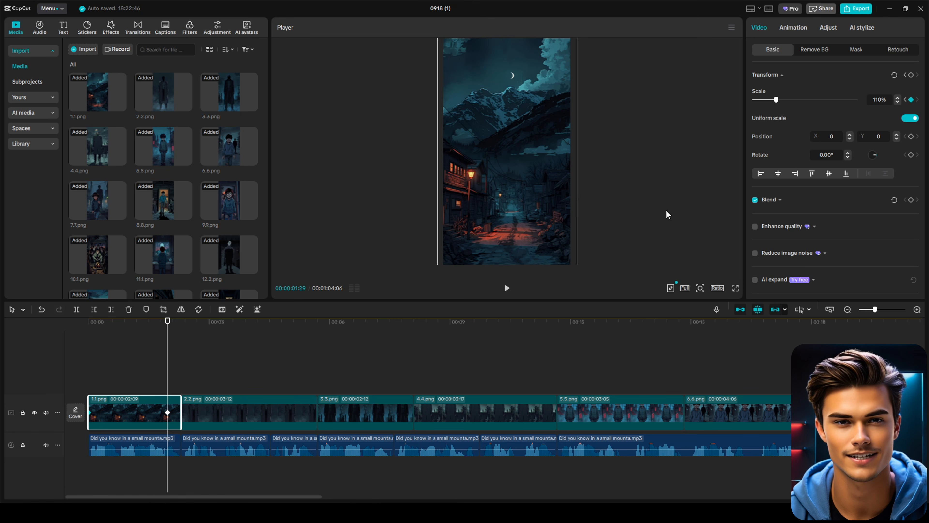
drag(184, 414, 185, 417)
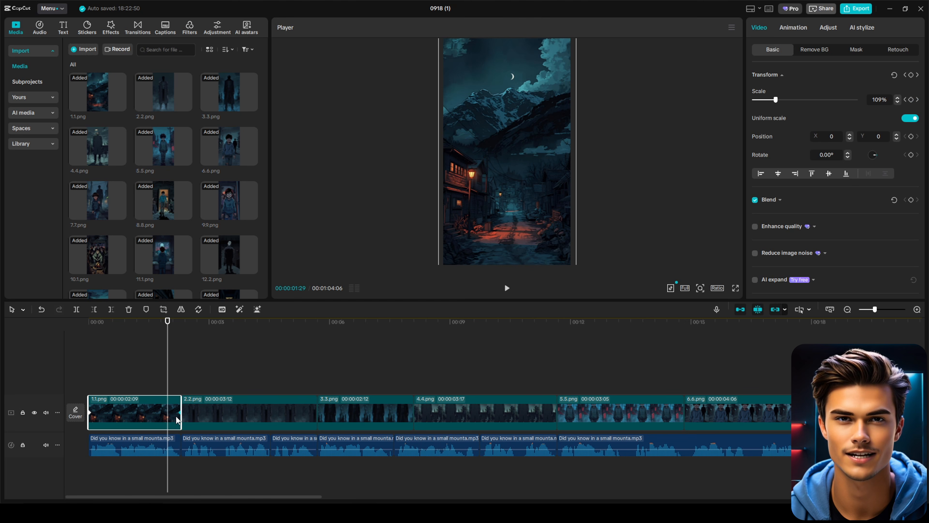
- Apply Auto curve to both scale keyframes of the 1.1.png clip and play back the zoom from the start
double_click(176, 416)
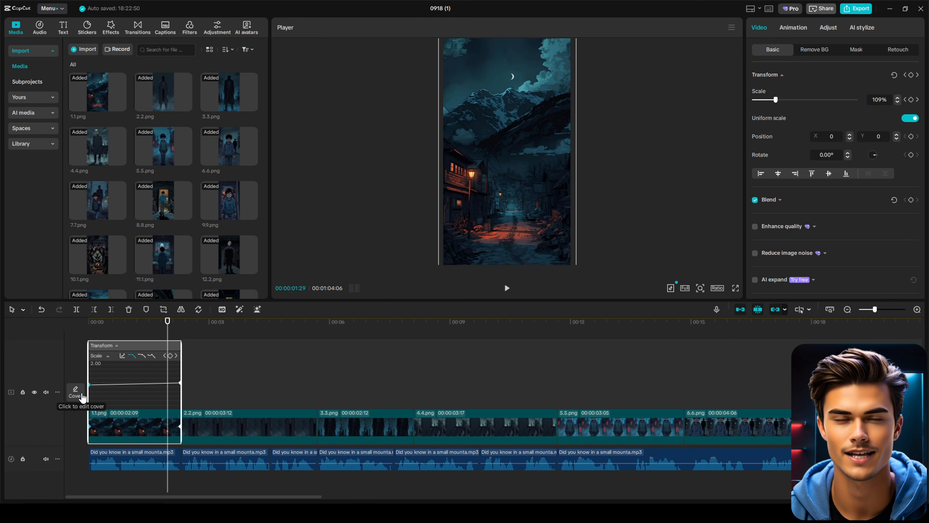
click(142, 355)
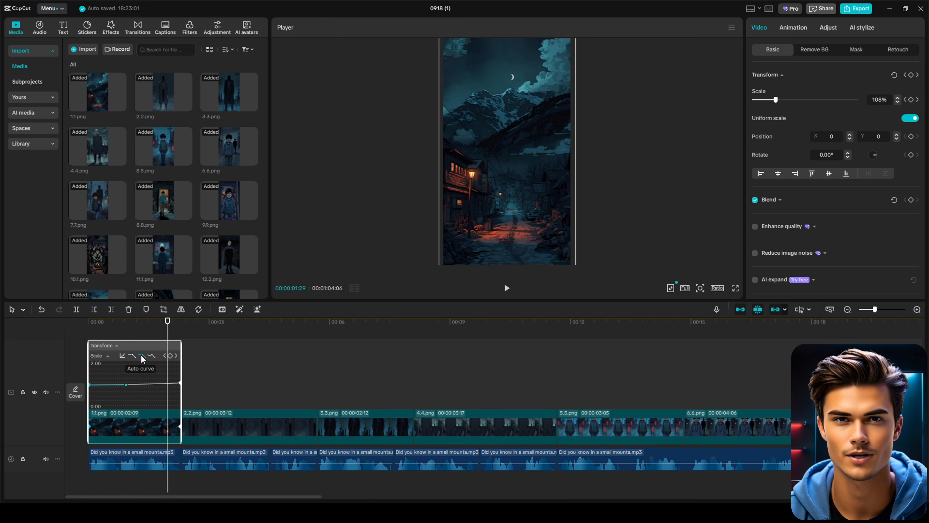
click(180, 383)
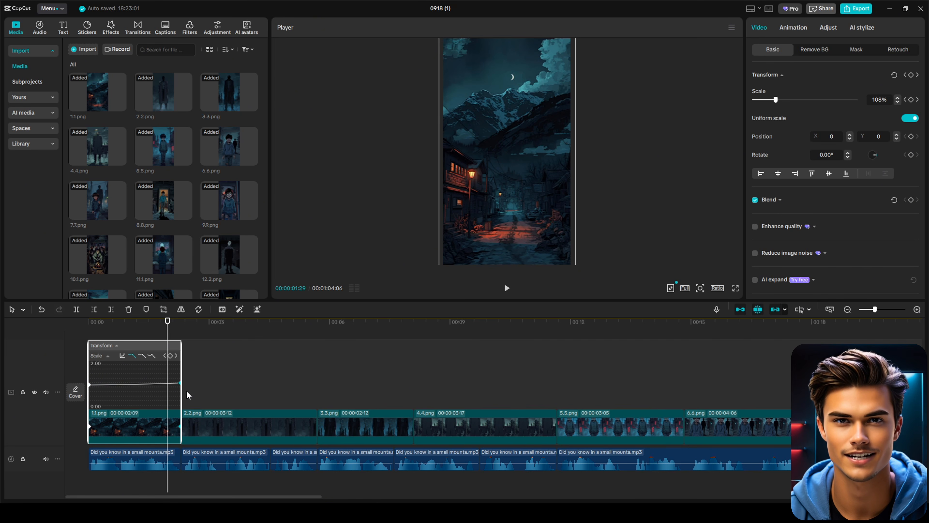
click(143, 357)
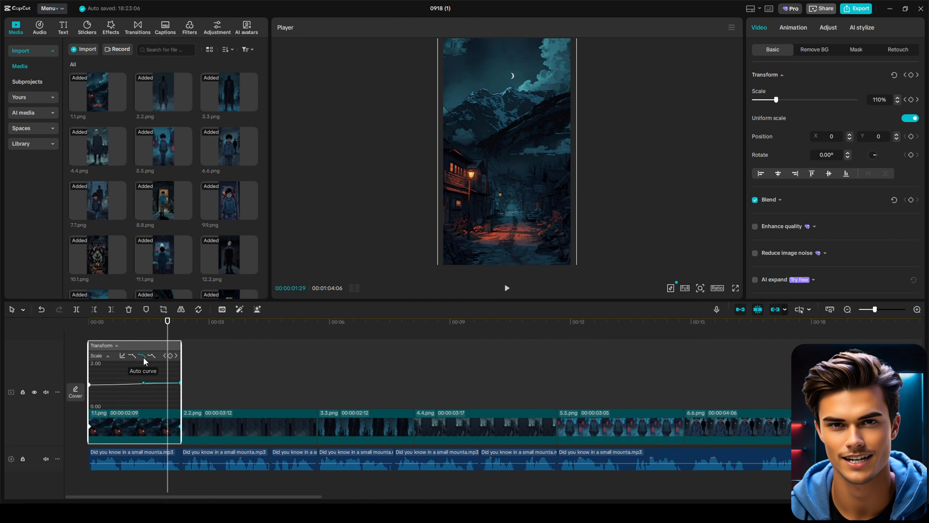
click(89, 322)
key(space)
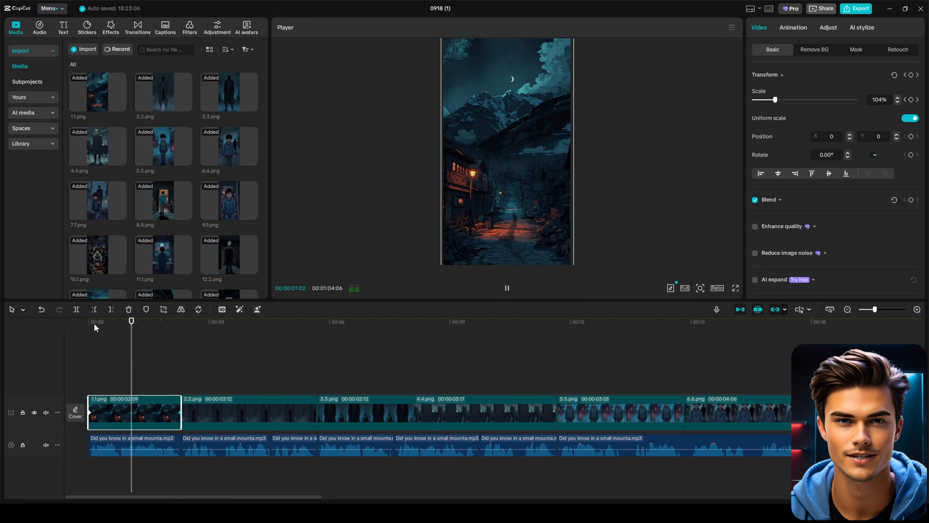
key(space)
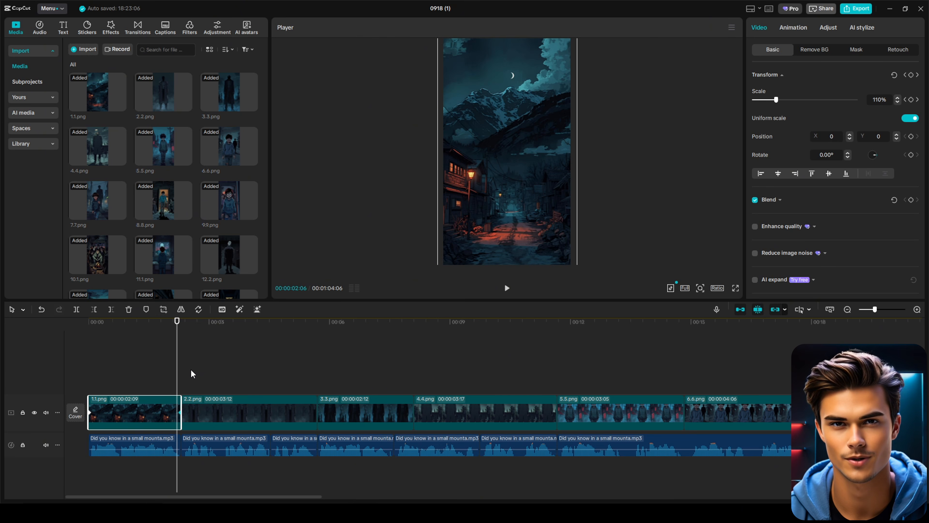
- Add a 110% scale keyframe at the start of the 2.2.png clip, at 00:00:02:09
click(207, 412)
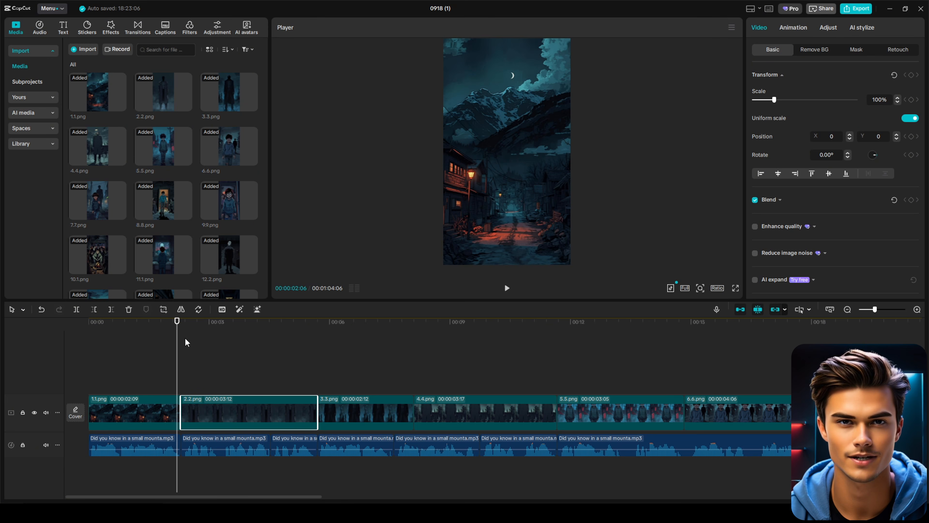
drag(178, 329, 181, 329)
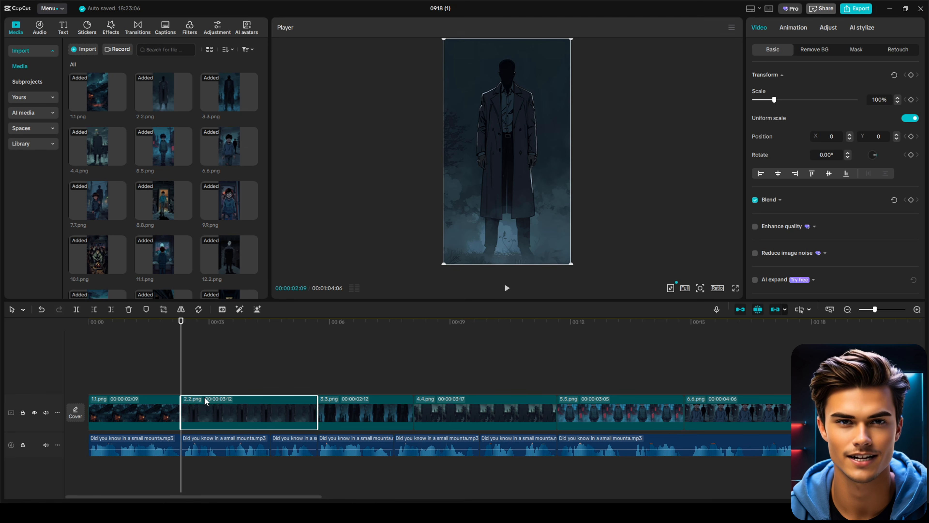
click(877, 99)
text(11)
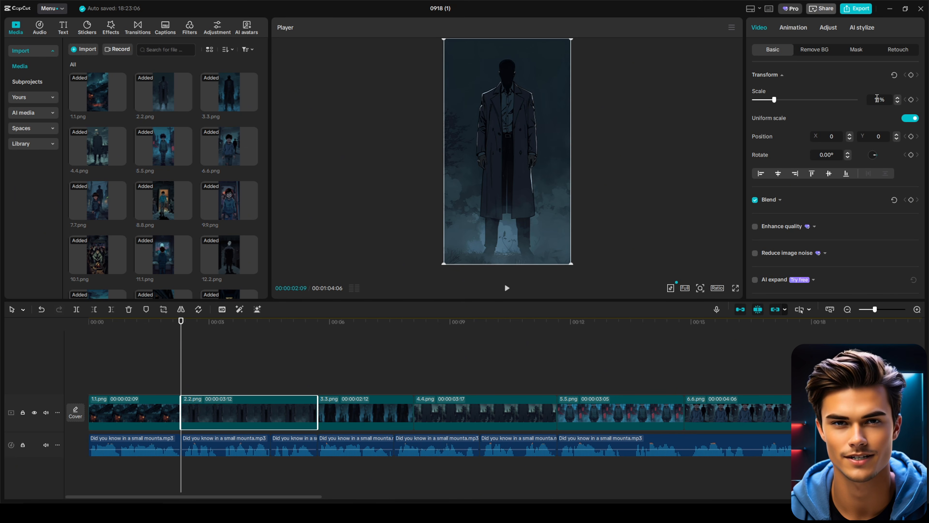
text(0)
key(Return)
click(911, 99)
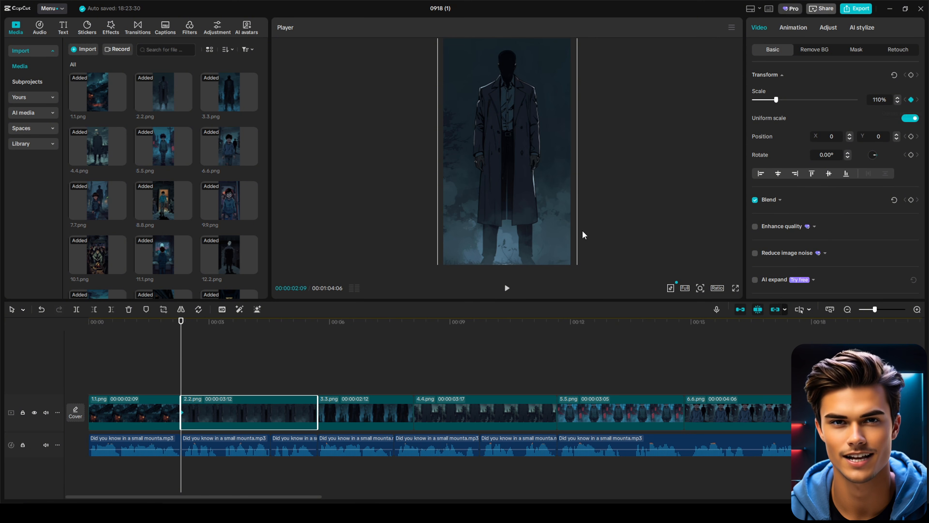
- Add a 100% scale keyframe near the end of the 2.2.png clip and move it to the clip's end
click(306, 329)
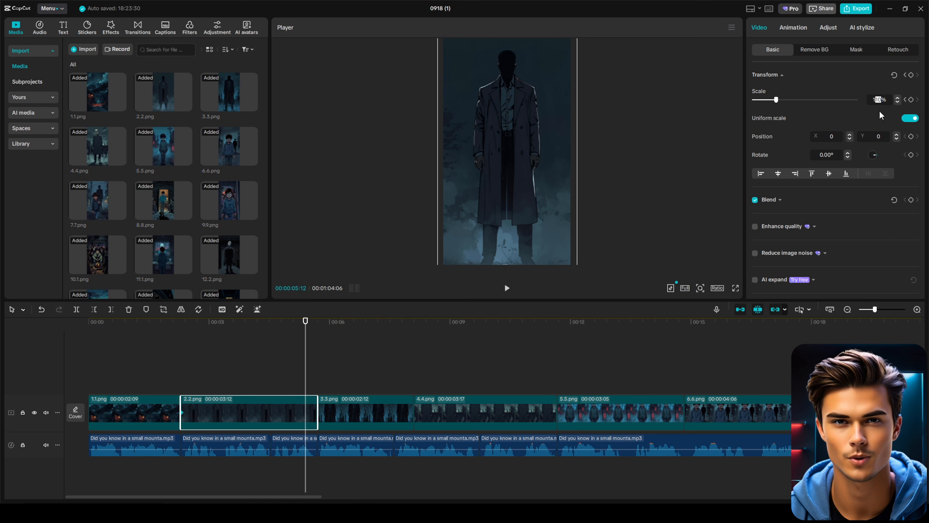
text(100)
key(Return)
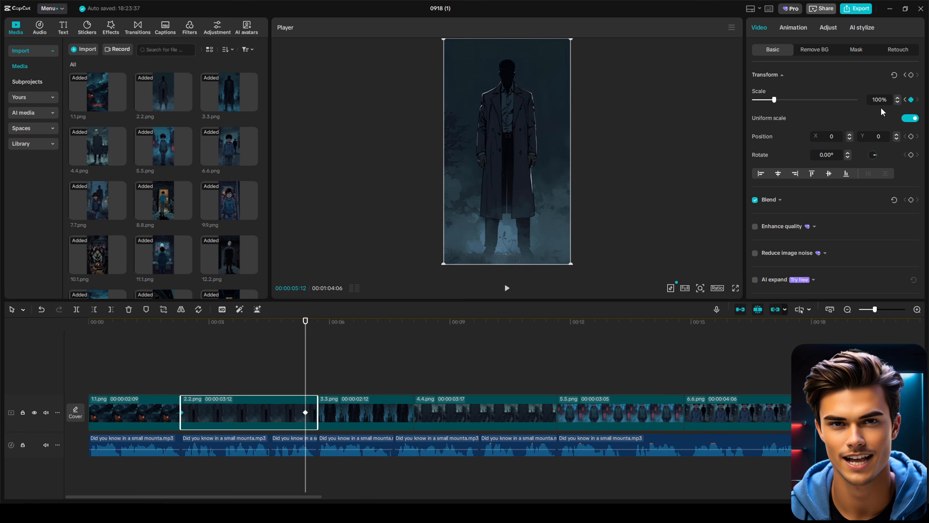
drag(305, 412, 318, 413)
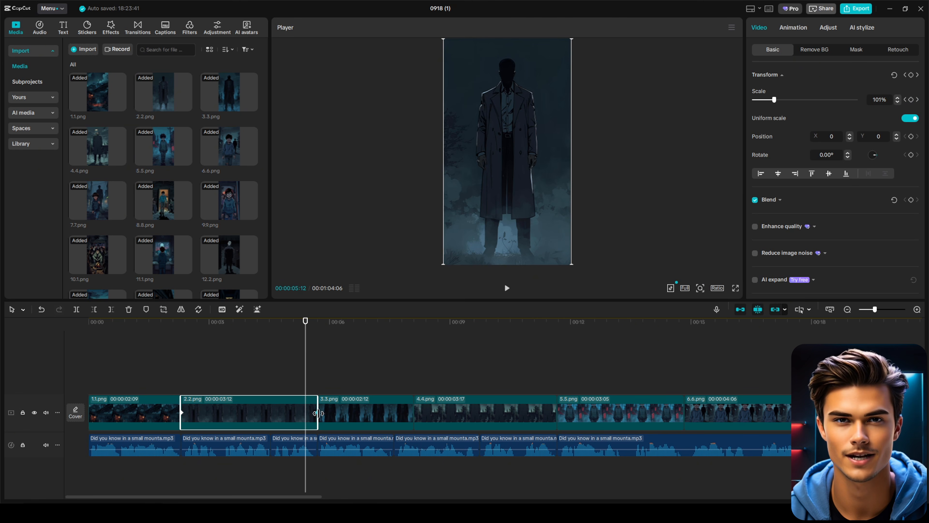
- Apply Auto curve to both scale keyframes of the 2.2.png clip and play back the zoom-out
double_click(306, 411)
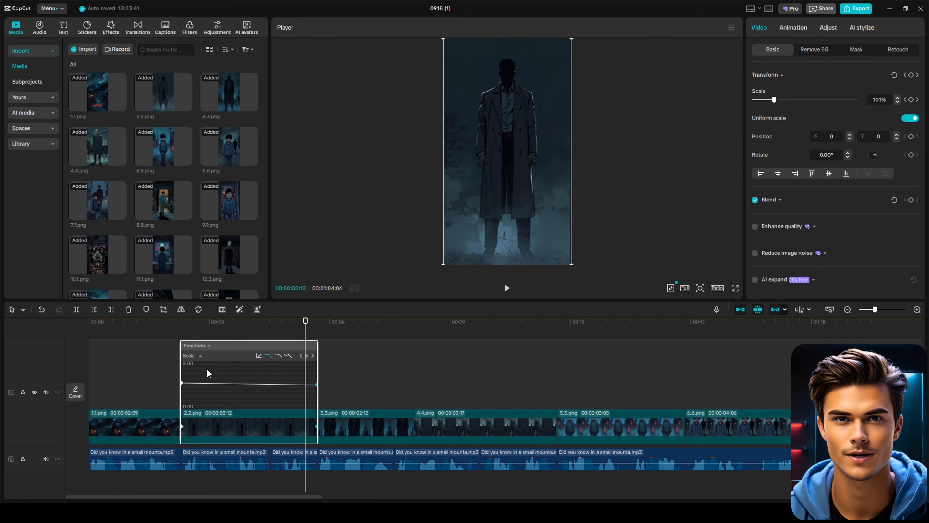
click(279, 357)
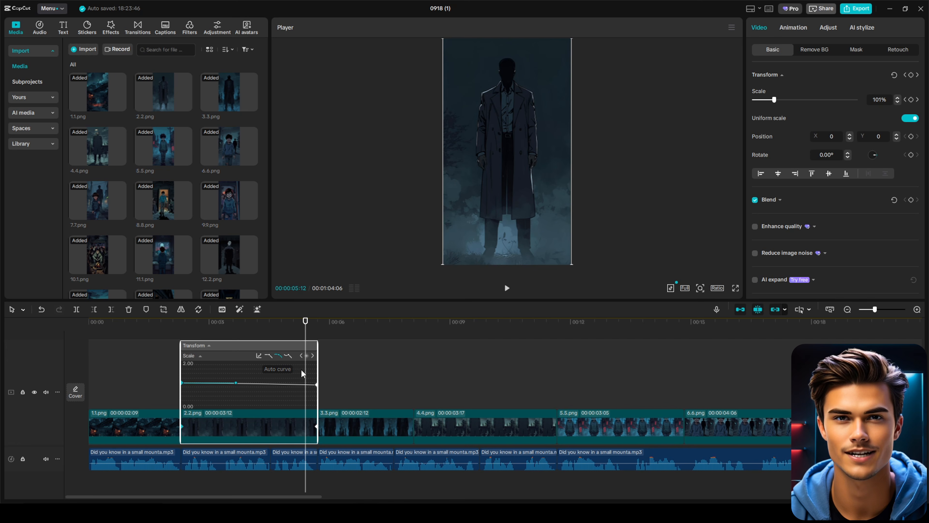
click(316, 385)
click(279, 357)
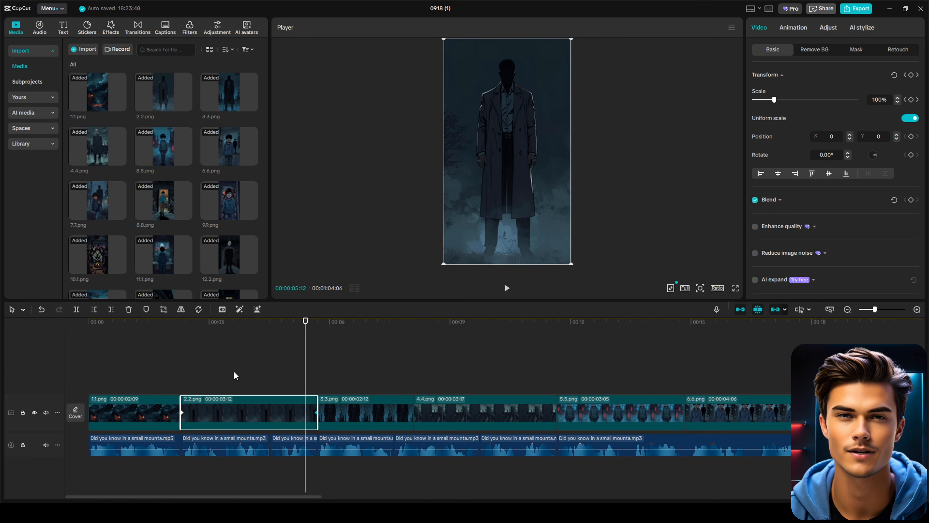
click(100, 354)
key(space)
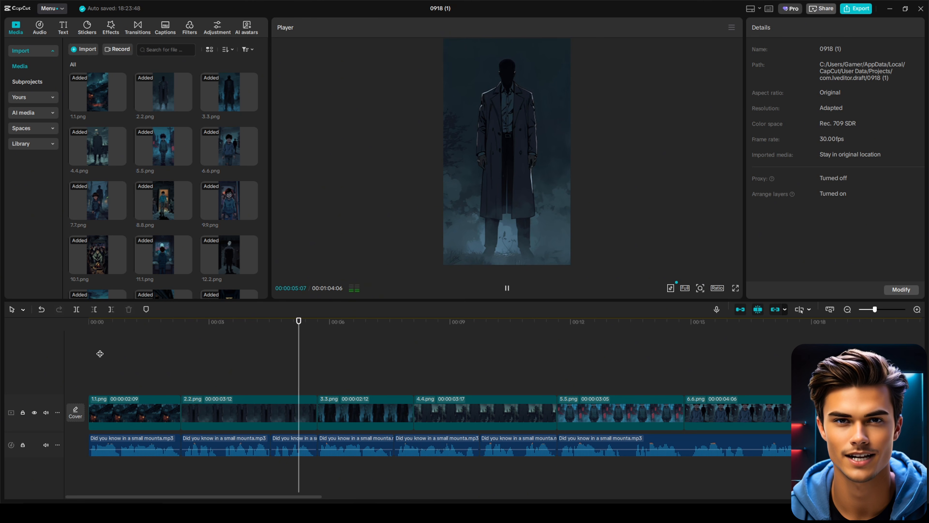
key(space)
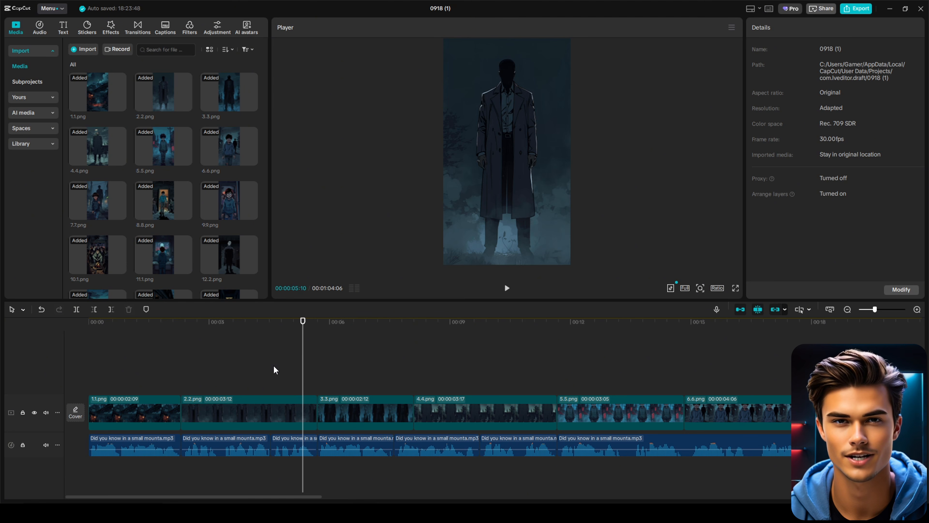
- Scale the 3.3.png clip to 115% and add a position keyframe at its start with X 162 and Y 0
click(318, 322)
click(355, 421)
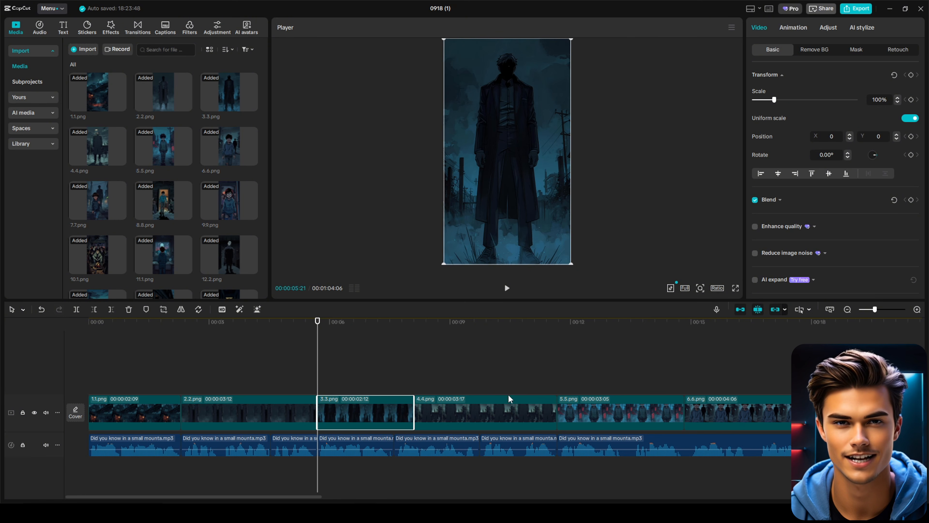
click(882, 101)
text(11)
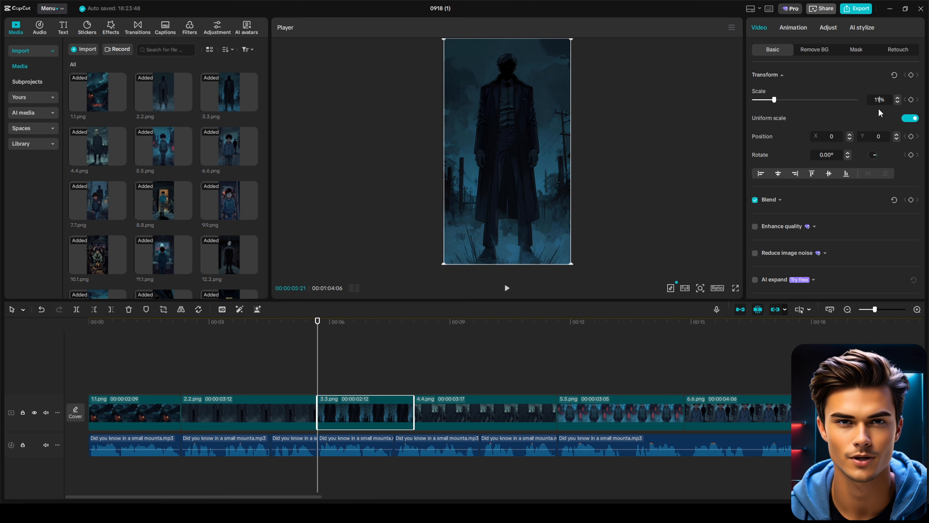
text(5)
key(Return)
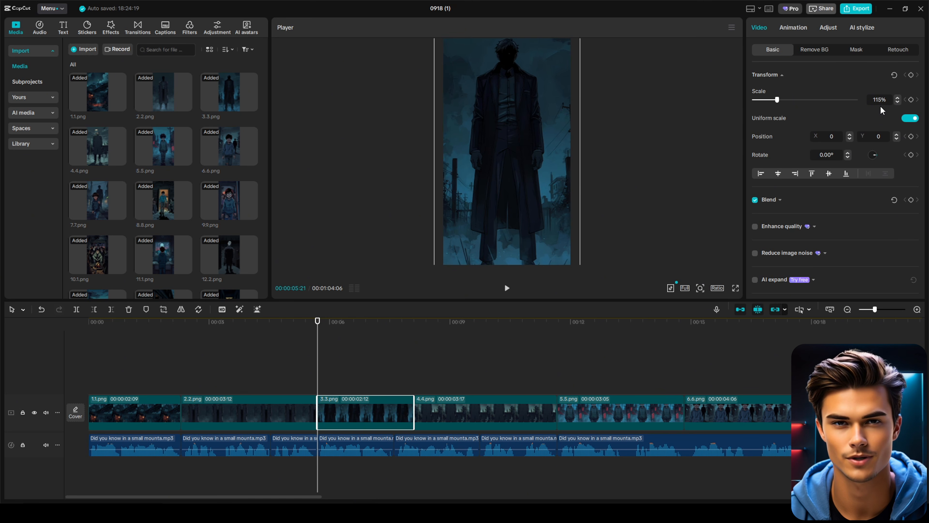
drag(497, 155, 515, 157)
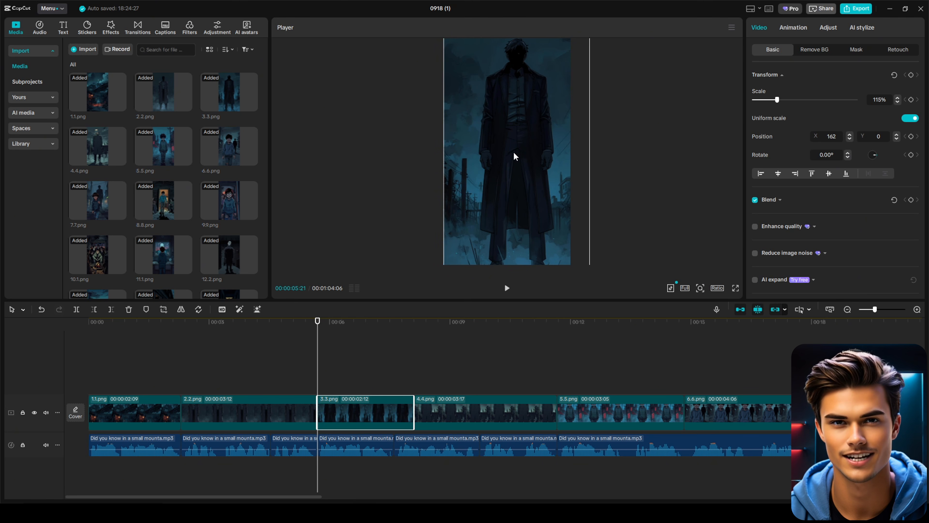
click(911, 136)
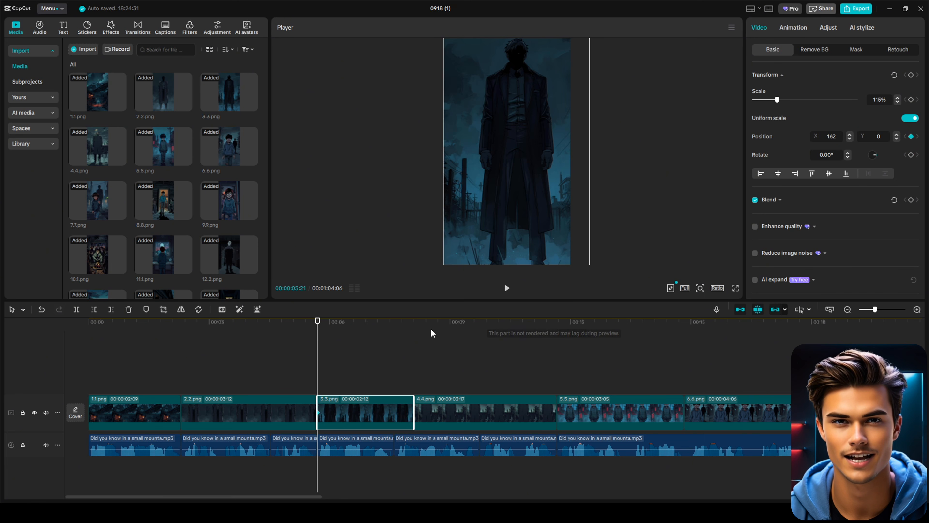
- Add a position keyframe with X -162 and Y 0 to the 3.3.png clip and move it to the clip's end
click(400, 323)
drag(531, 195, 520, 192)
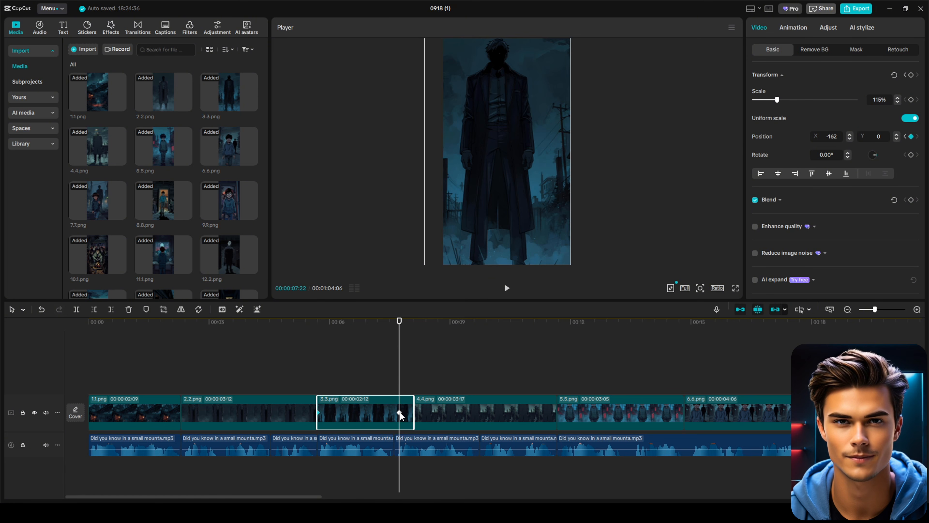
drag(399, 413, 413, 413)
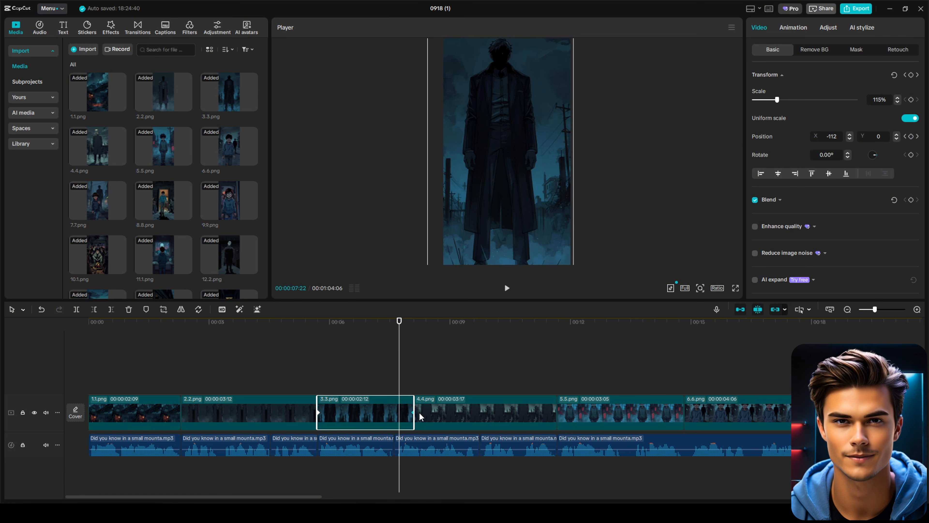
- Apply Auto curve to both X position keyframes of the 3.3.png clip
click(401, 406)
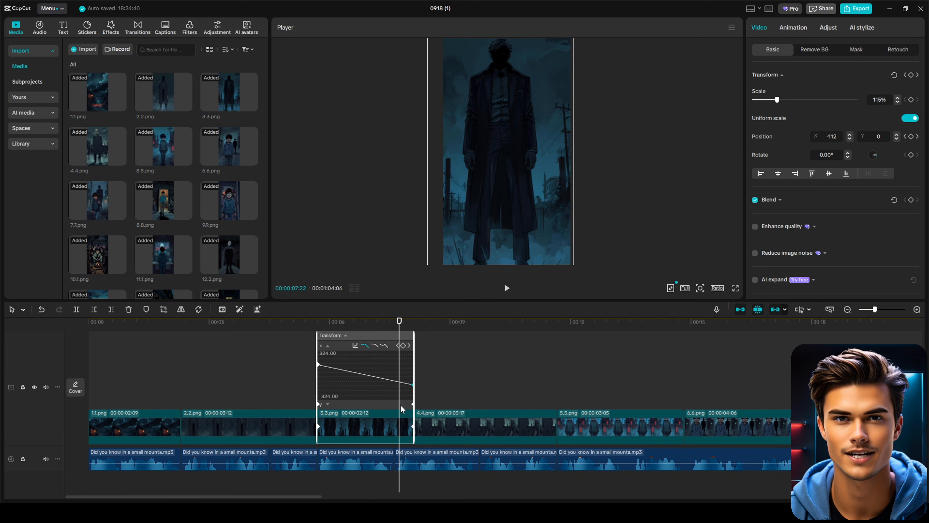
click(374, 345)
drag(405, 368, 421, 396)
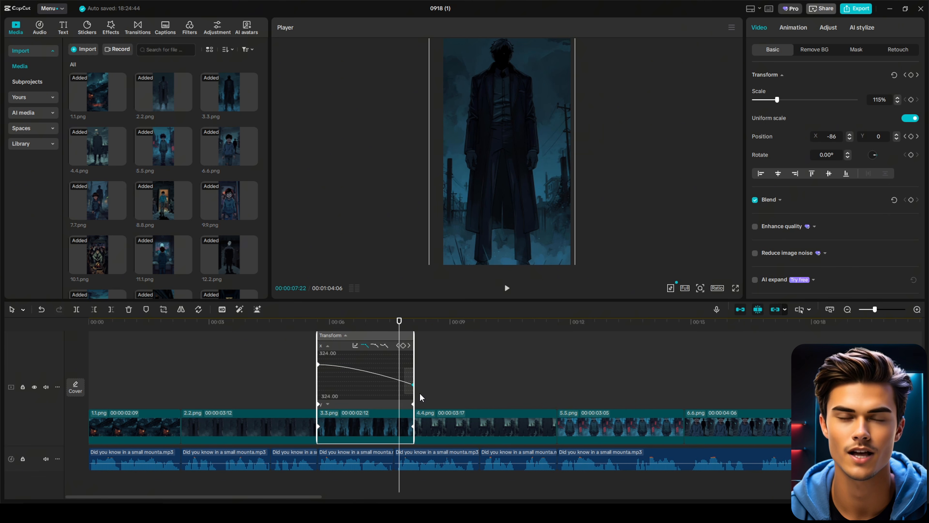
click(375, 345)
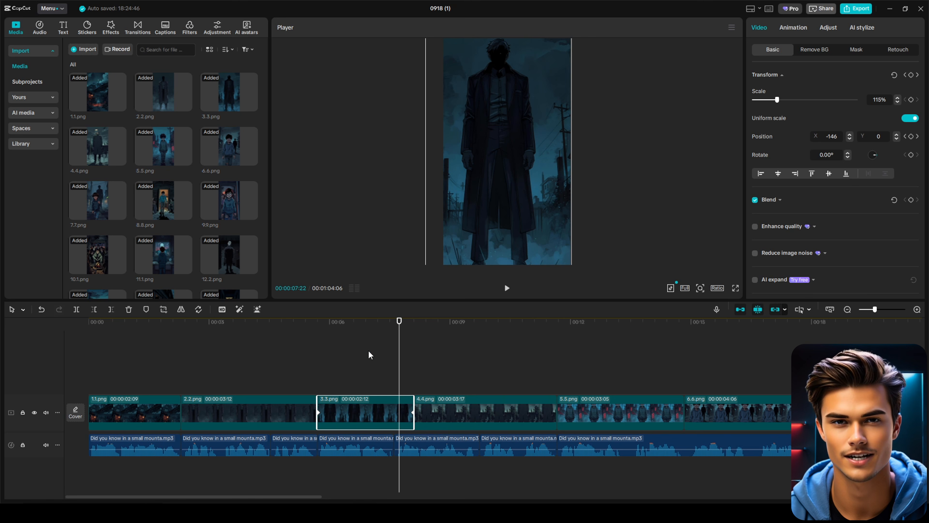
- Play back the 3.3.png clip to check its horizontal pan
click(299, 364)
key(space)
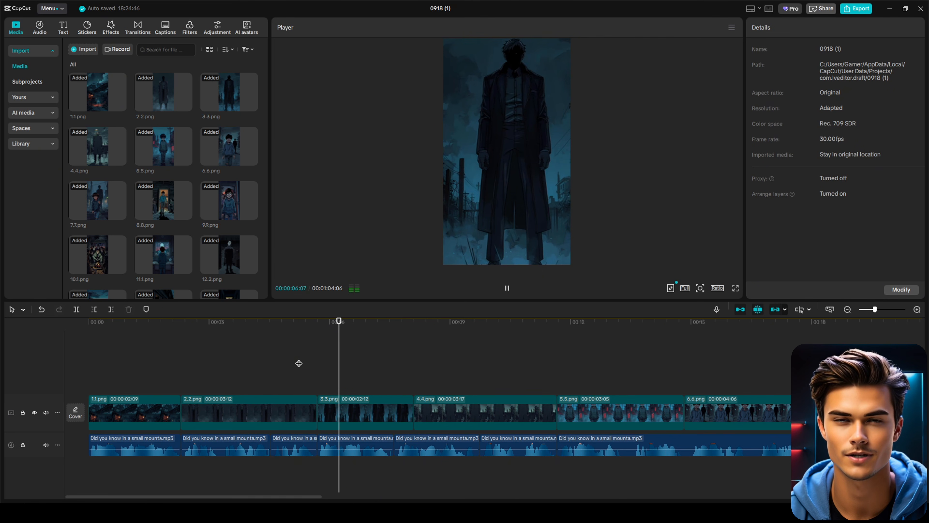
key(space)
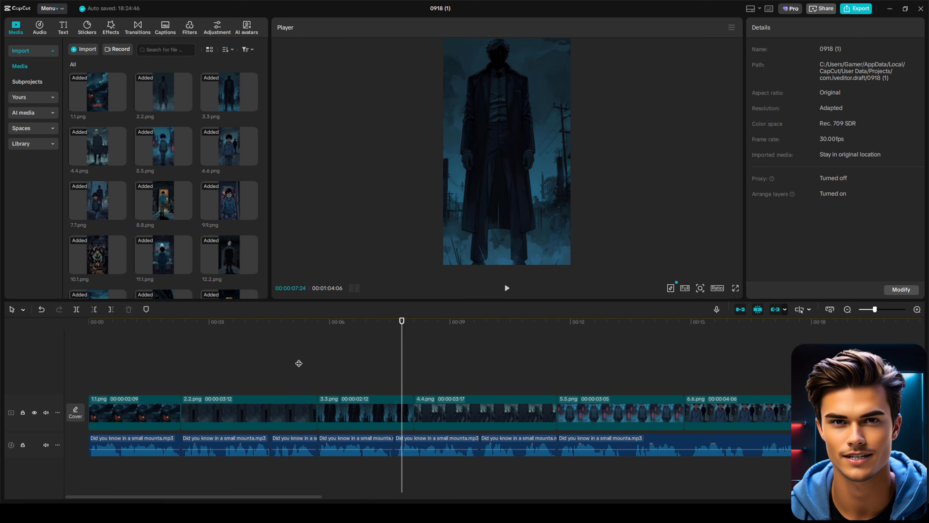
- Scale the 4.4.png clip to 115% and add a position keyframe at its start with X -162 and Y 0
click(438, 410)
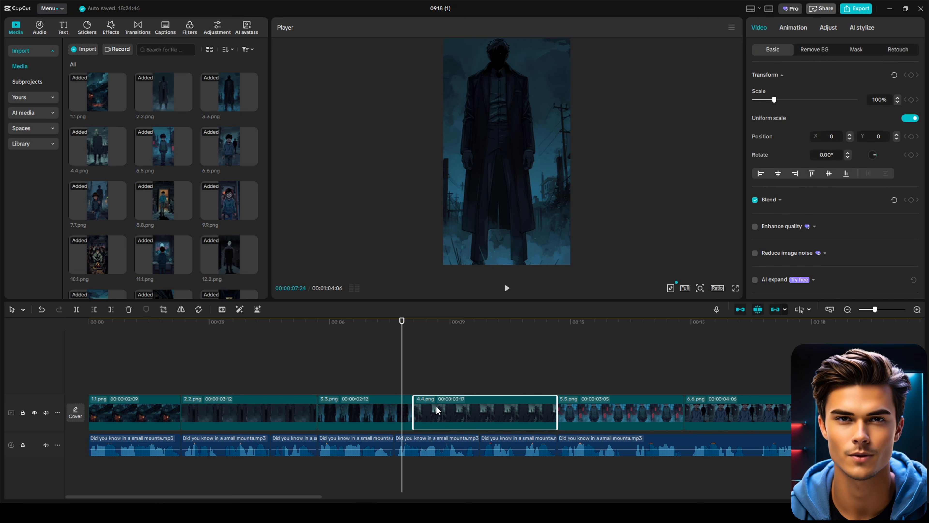
click(413, 328)
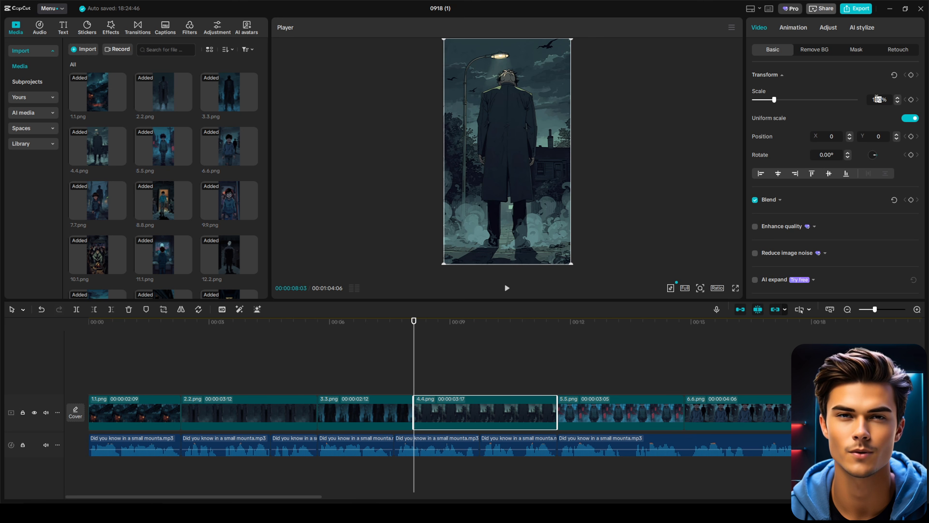
text(115)
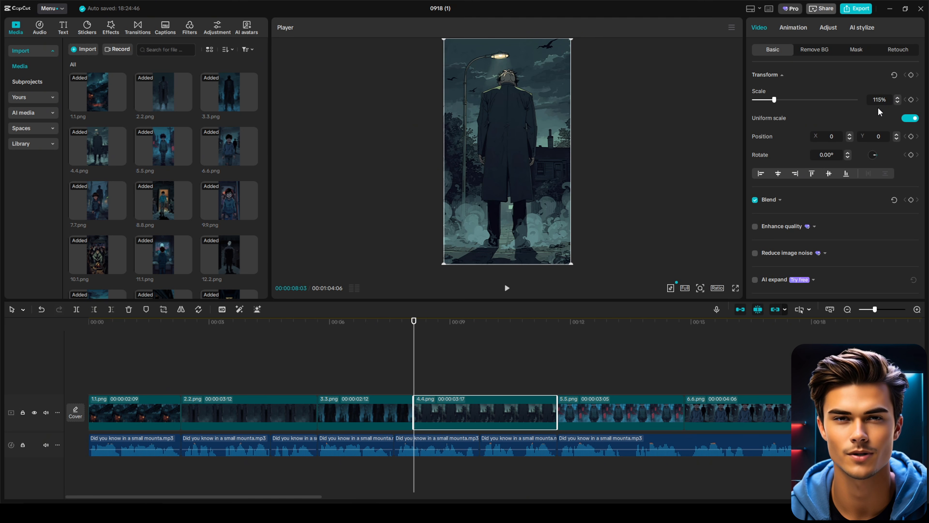
key(Return)
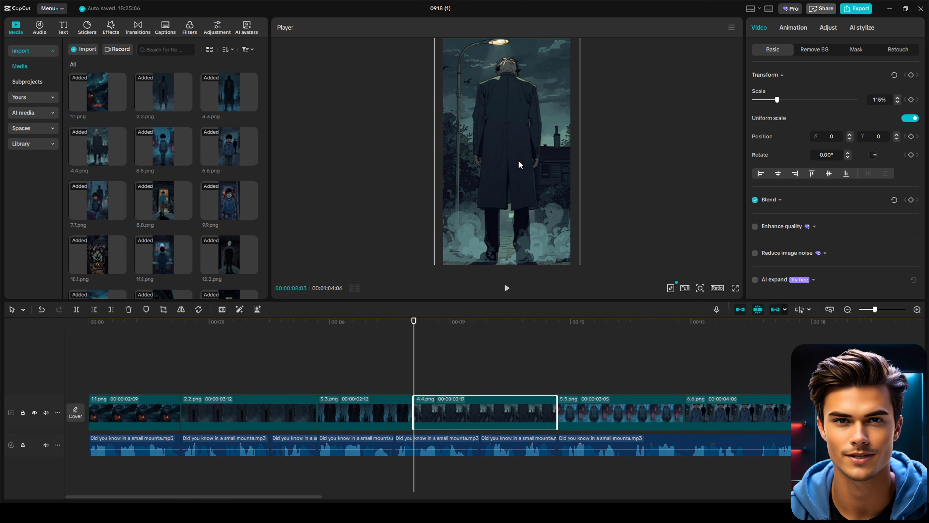
drag(519, 164, 512, 163)
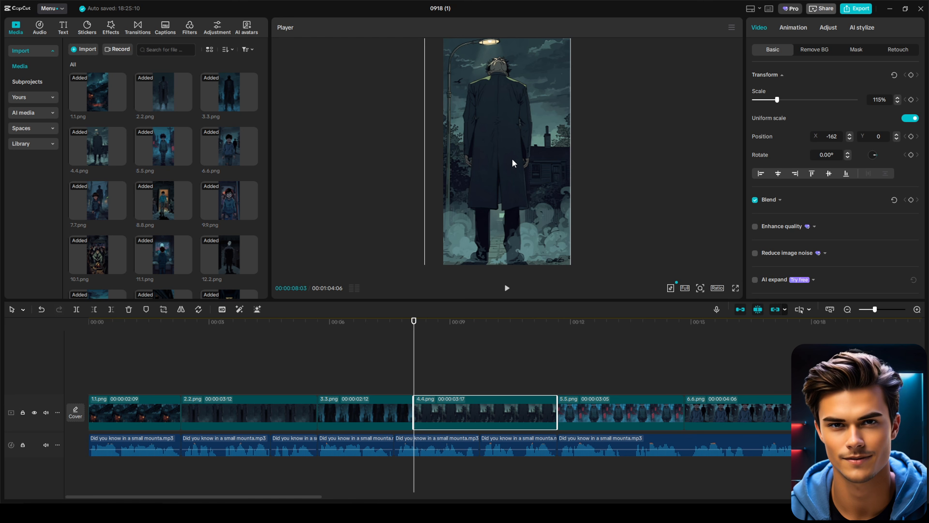
click(911, 136)
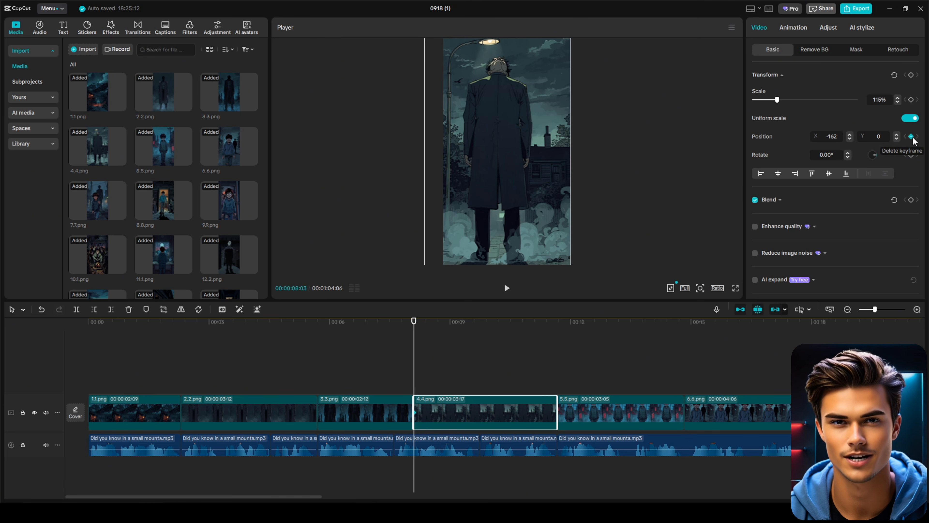
- Add a position keyframe with X 162 and Y 0 to the 4.4.png clip and move it to the clip's end
click(530, 324)
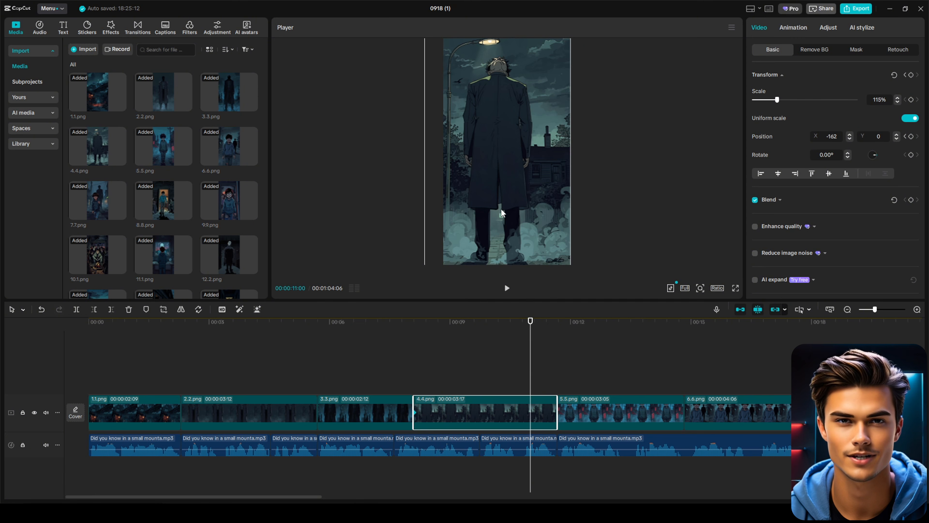
drag(491, 197, 509, 196)
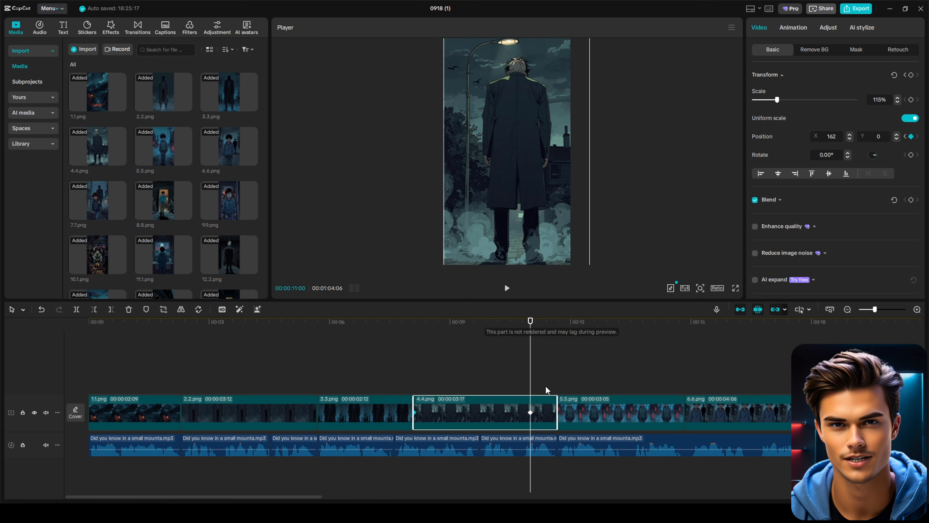
drag(531, 412, 554, 410)
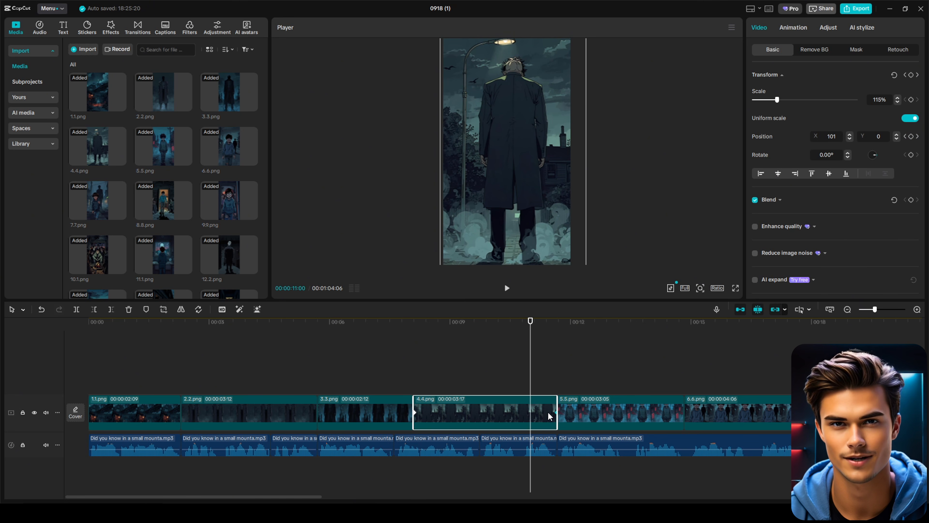
- Apply Auto curve to both X position keyframes of the 4.4.png clip and play back the pan
click(550, 413)
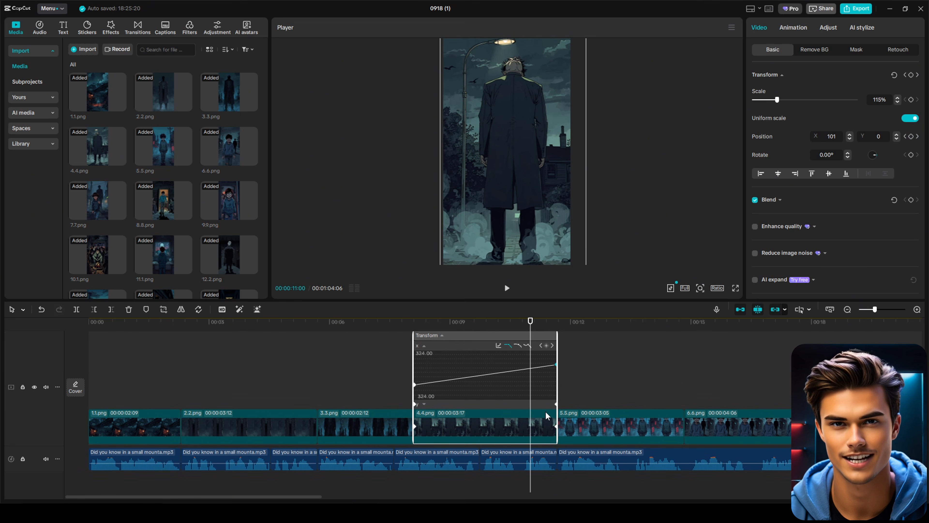
click(518, 345)
click(518, 347)
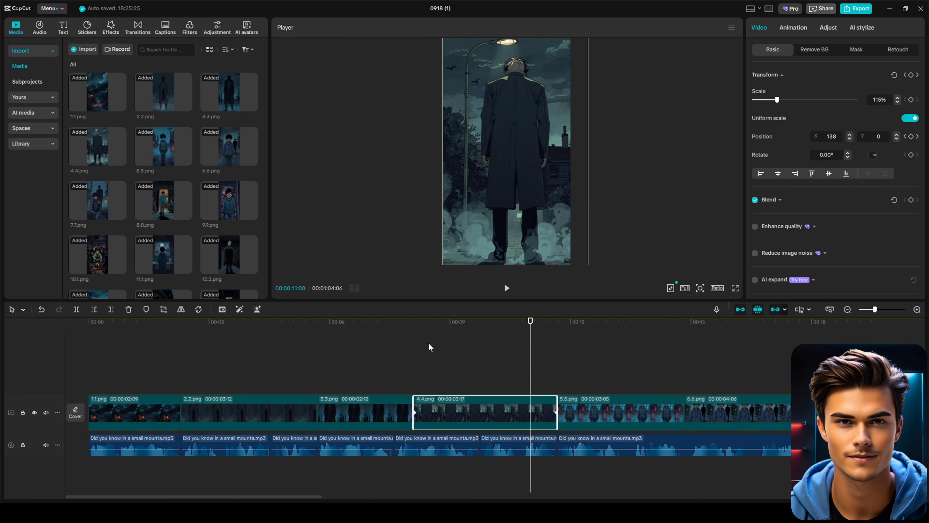
click(338, 349)
key(space)
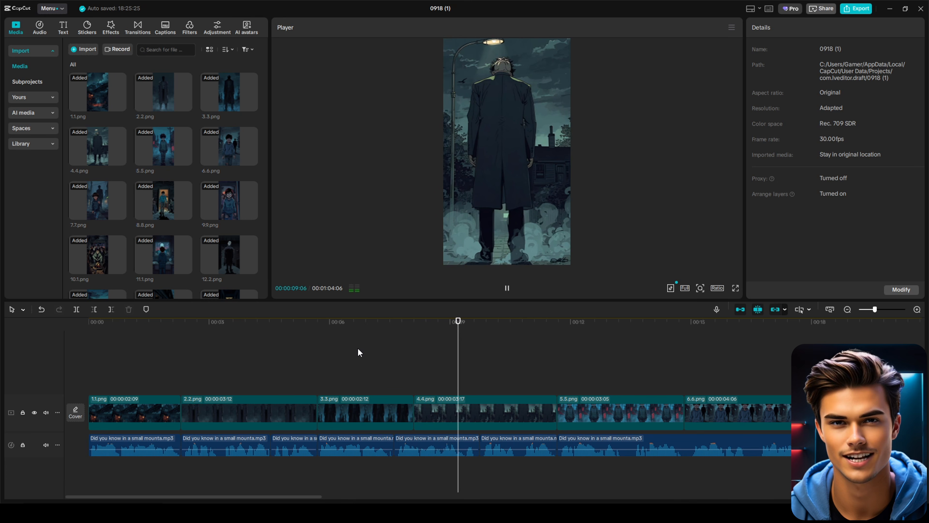
key(space)
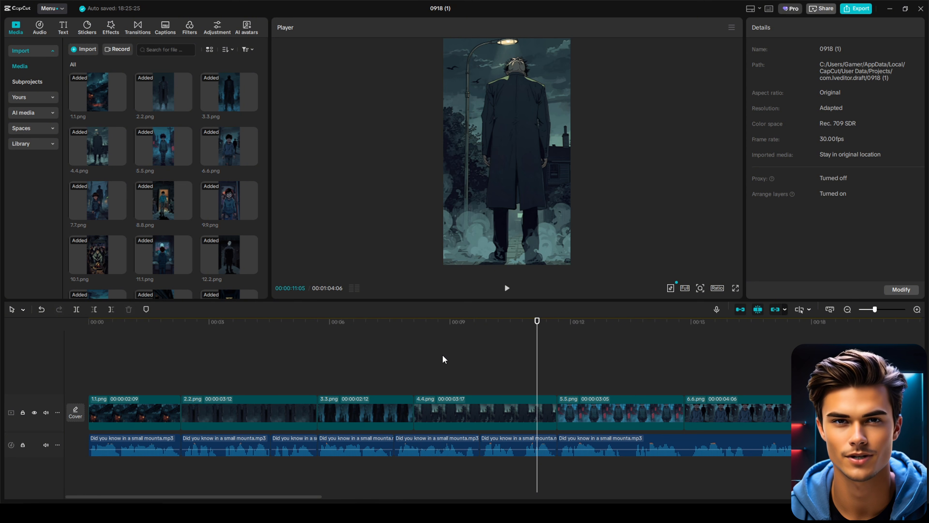
- Search the video effects for "shake" and place the first Shake effect above the clips, spanning the whole video
scroll(444, 357, down, 2)
scroll(415, 358, down, 3)
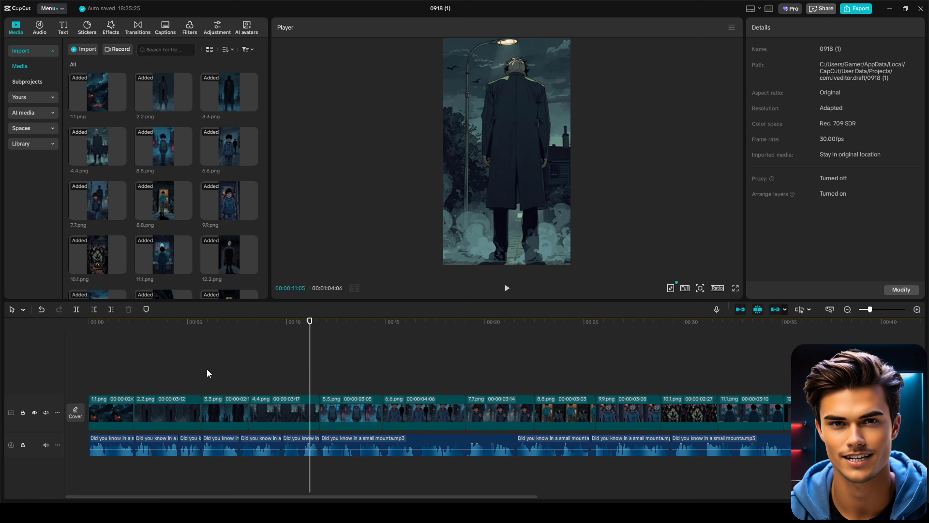
scroll(512, 375, down, 1)
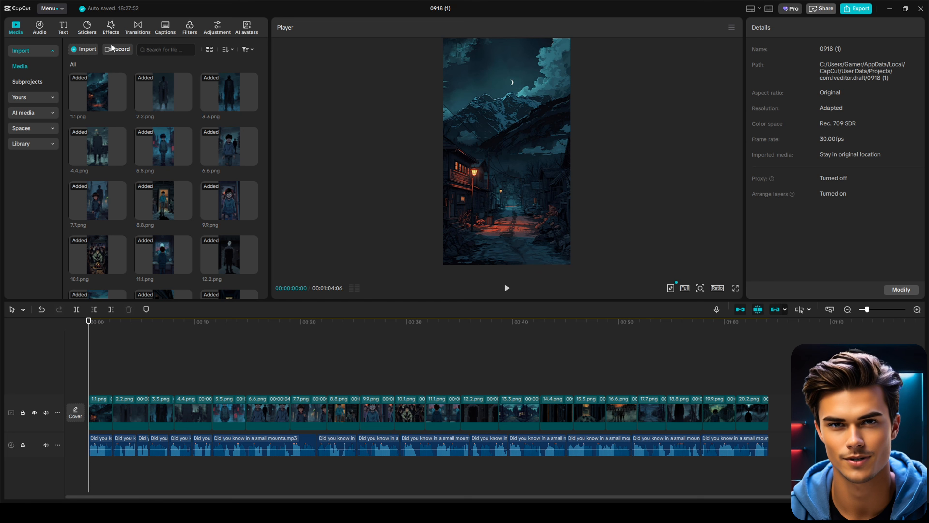
click(112, 27)
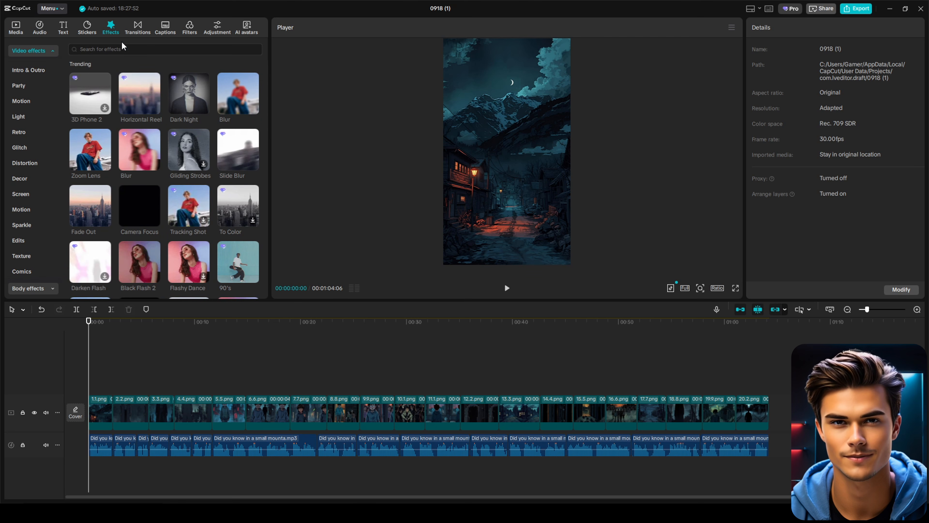
click(126, 48)
text(sha)
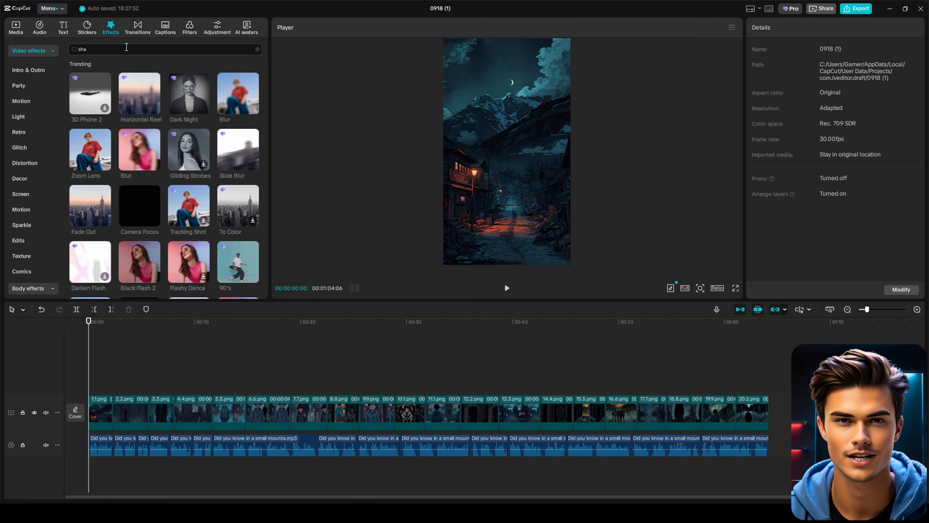
text(ke)
key(Return)
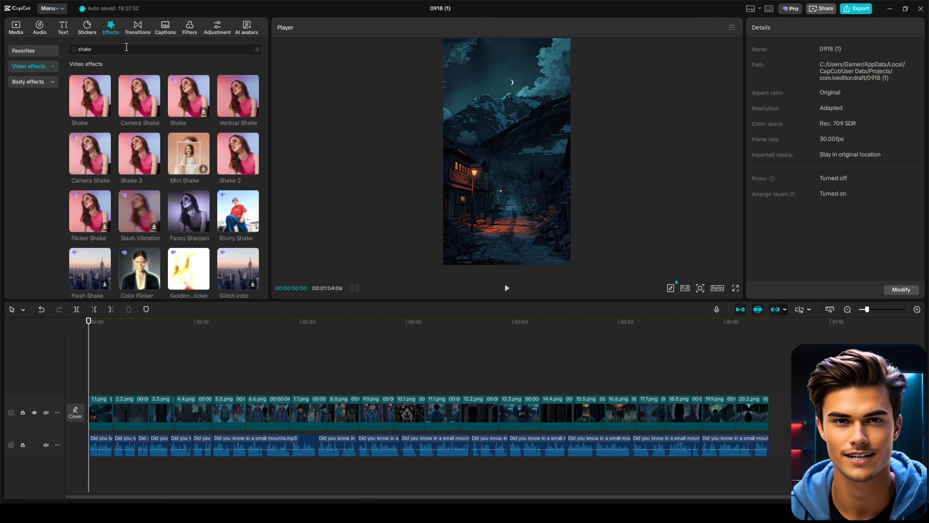
mouse_move(102, 98)
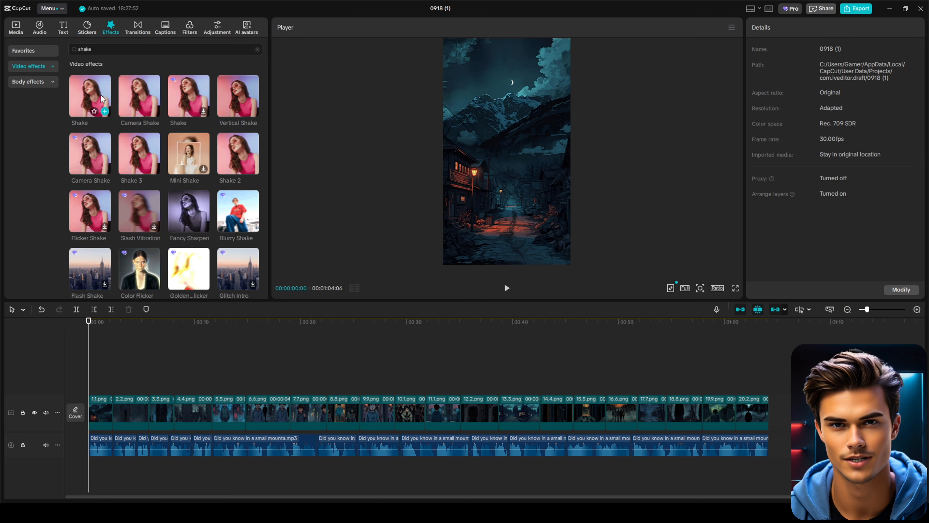
drag(102, 98, 744, 388)
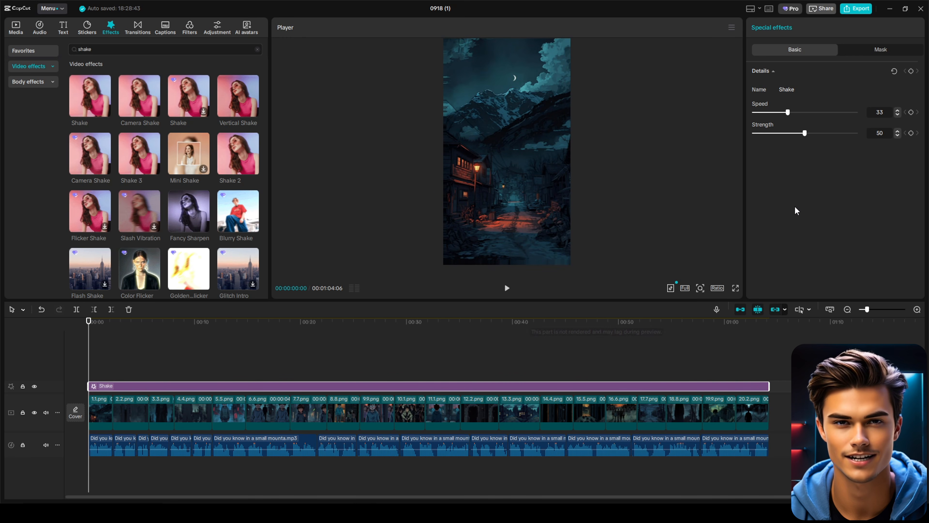
- Set the Shake effect's speed to 2 and strength to 3, and play back the opening clips
drag(886, 114, 874, 133)
text(2)
text(3)
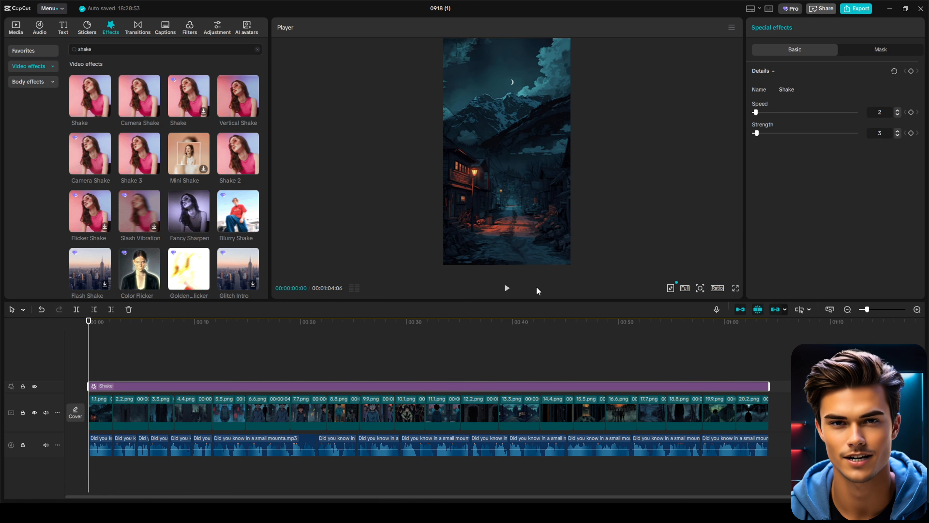
click(507, 288)
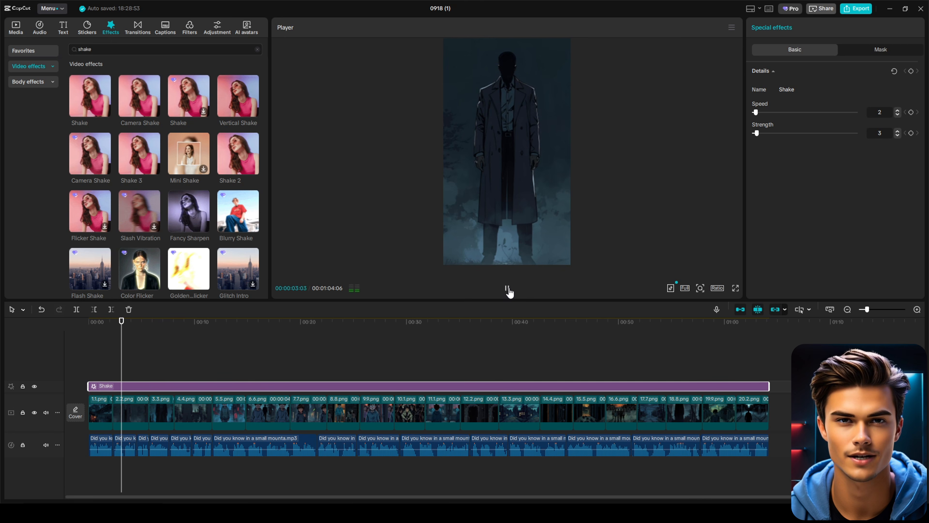
click(508, 290)
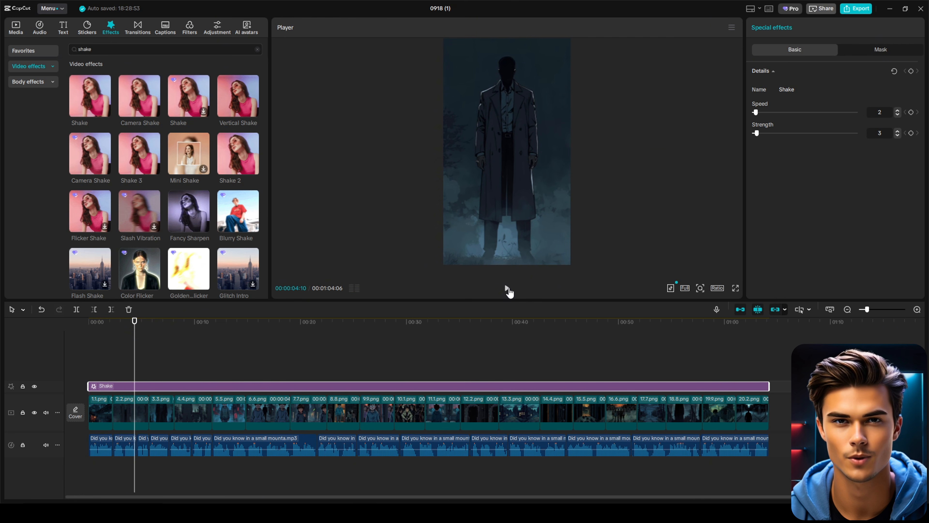
- Add the Vignette effect from the favorites above the Shake effect across the whole video and play back the opening
click(257, 49)
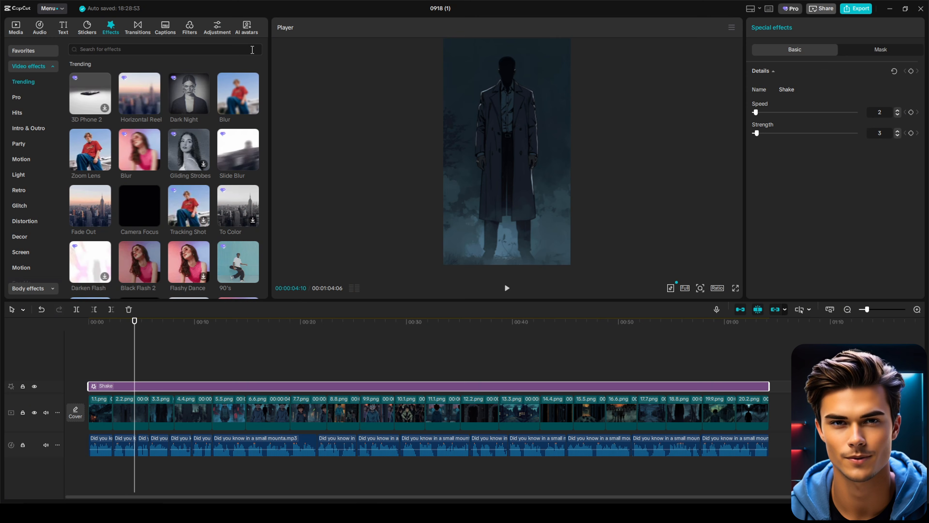
click(49, 55)
scroll(206, 153, down, 2)
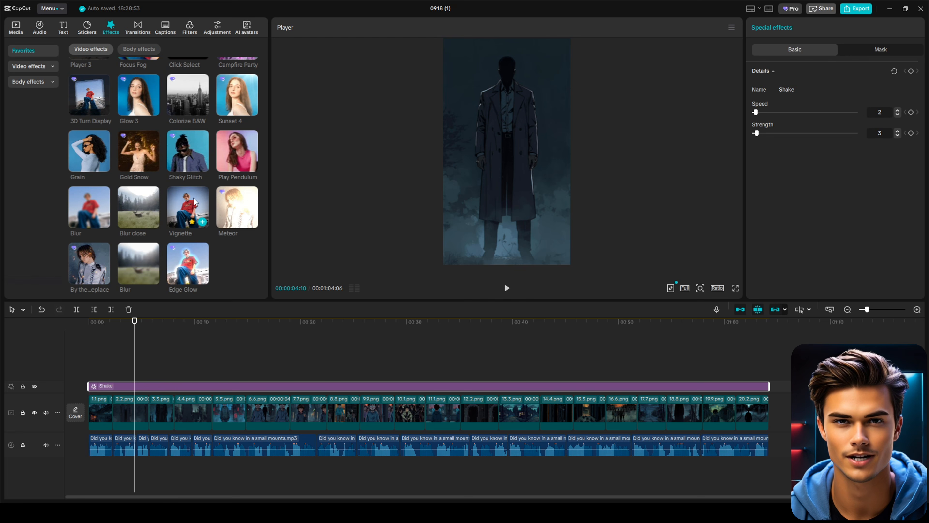
drag(194, 202, 767, 369)
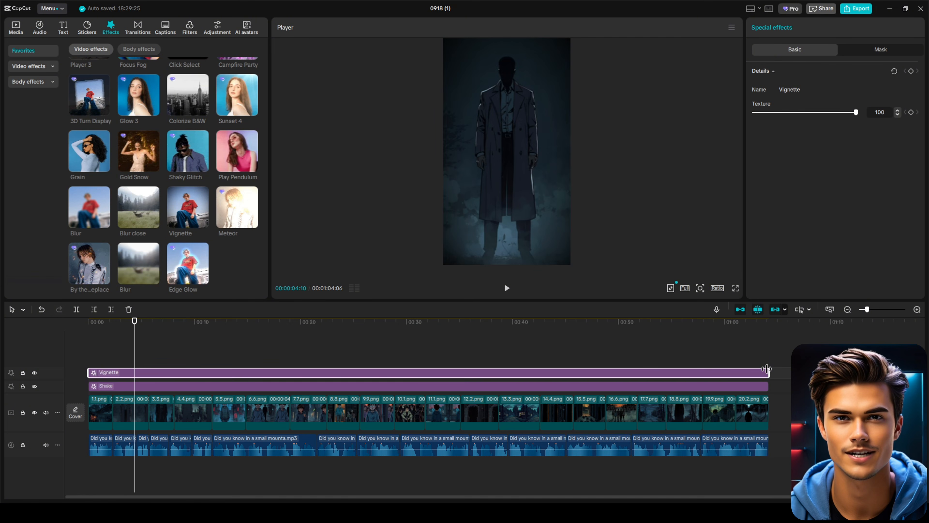
click(96, 348)
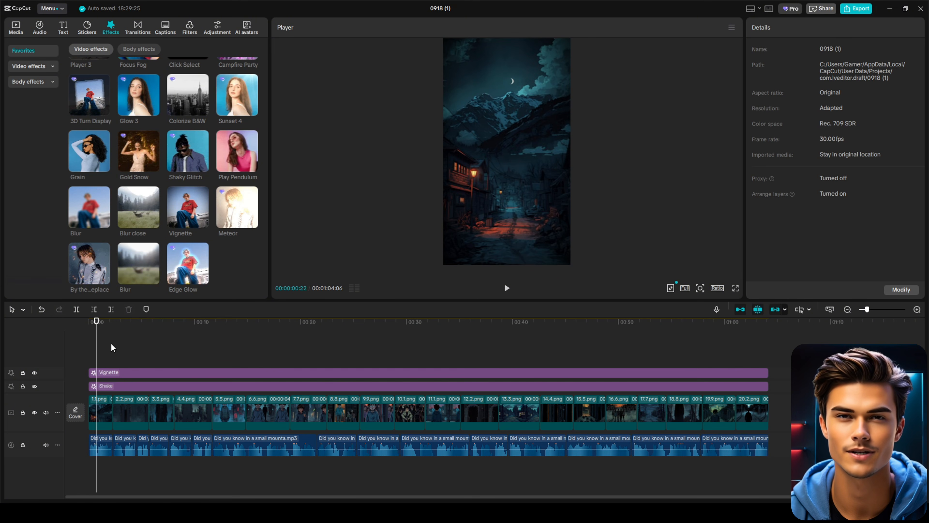
click(507, 288)
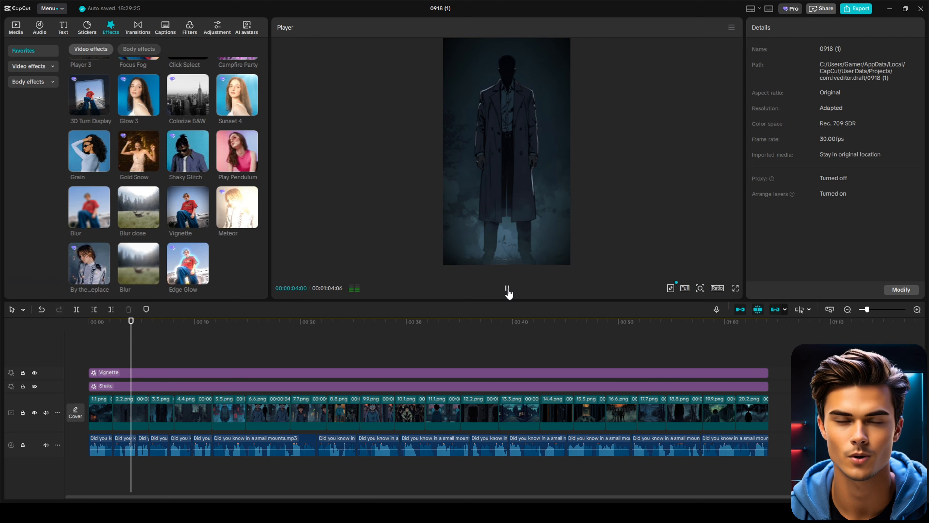
click(507, 290)
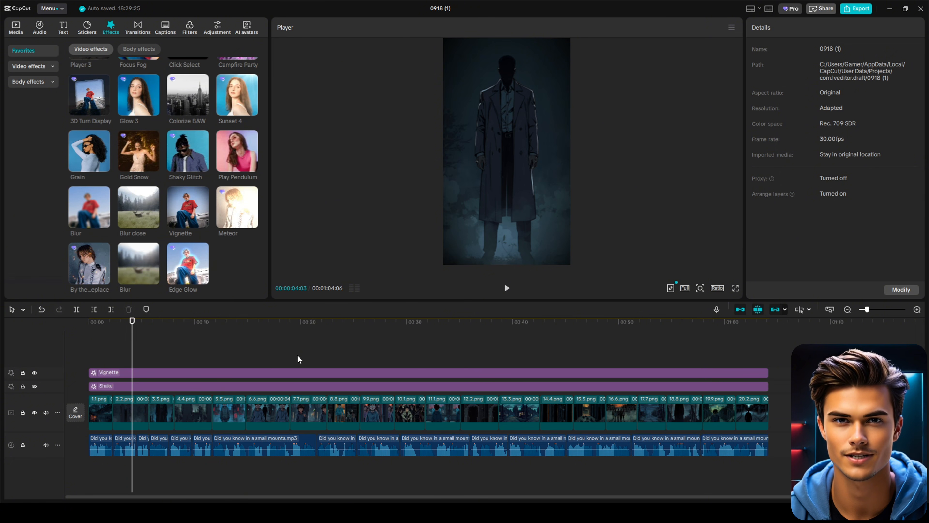
- Generate auto captions with the spoken language on Auto detect and no bilingual captions, and preview the caption over the 3.3.png clip
click(67, 29)
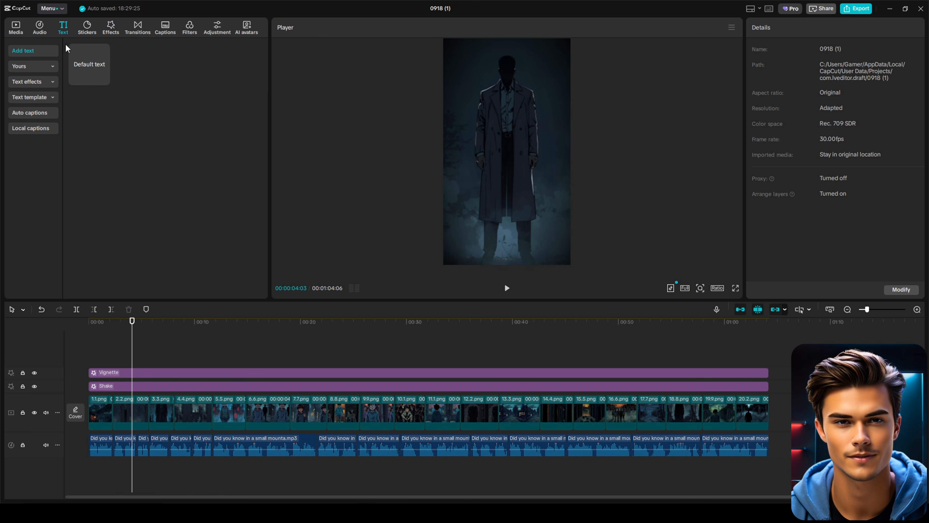
click(30, 112)
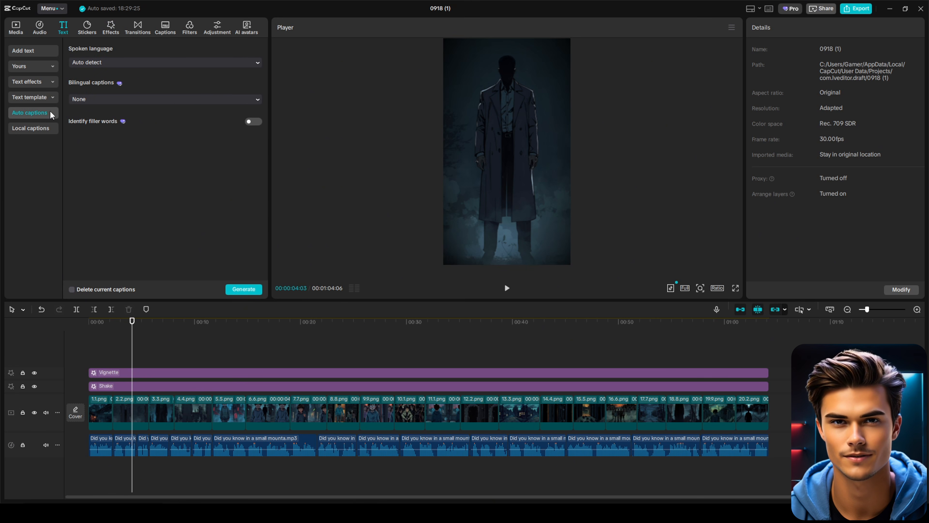
click(244, 289)
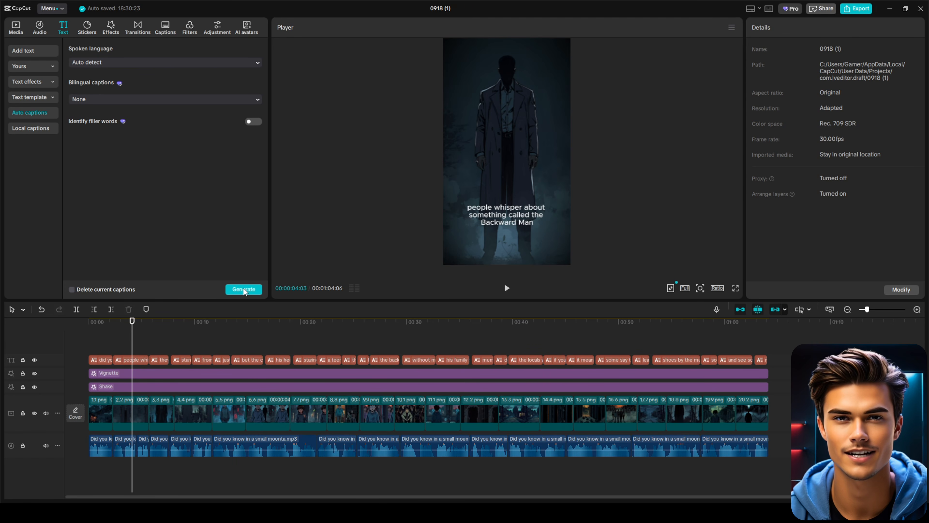
drag(137, 322, 158, 329)
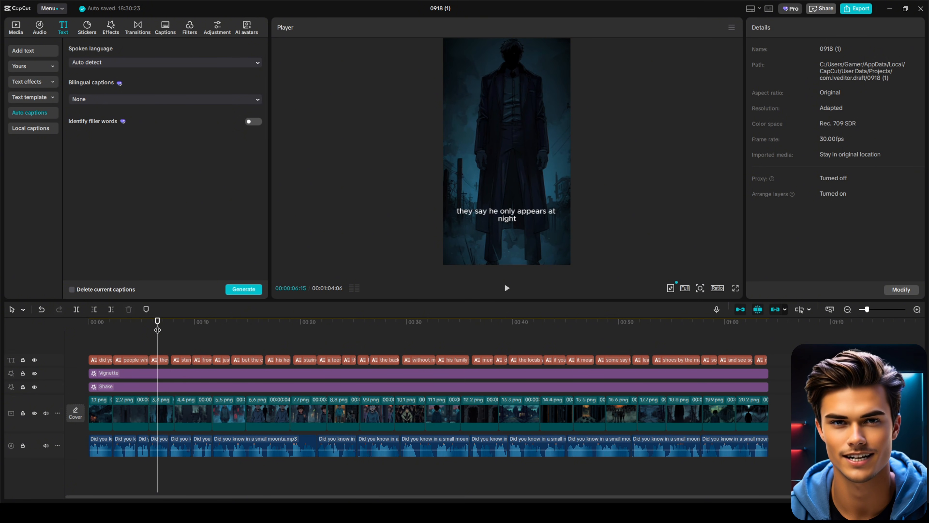
- Apply the Fisheye Fade caption animation to all the captions on the timeline
drag(772, 342, 83, 360)
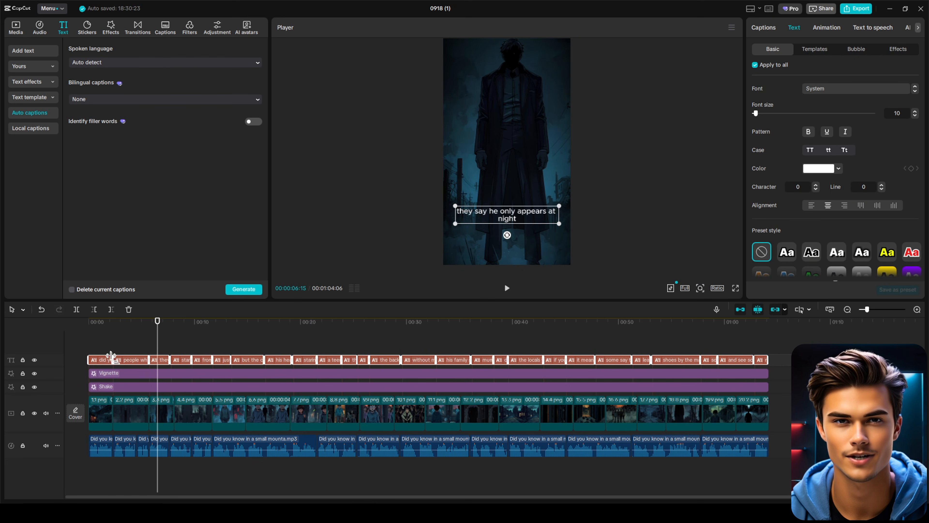
click(823, 30)
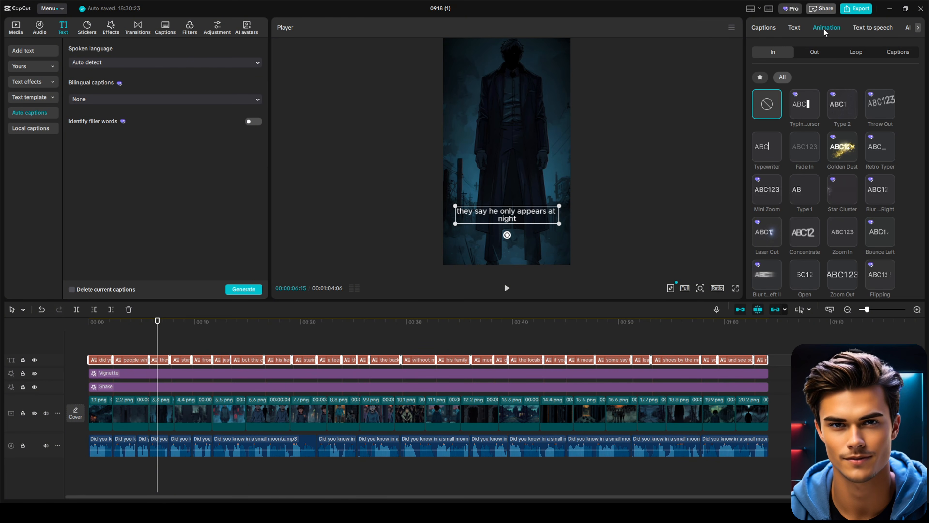
click(895, 55)
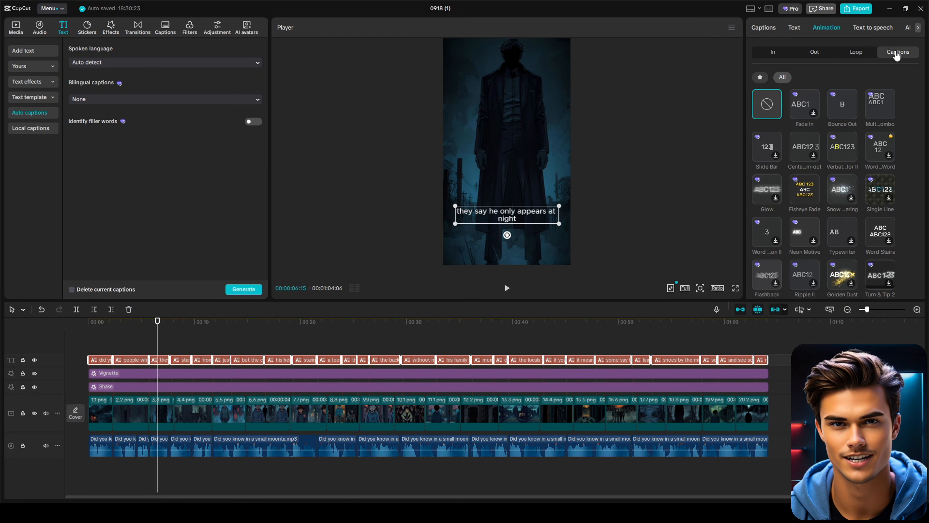
scroll(904, 136, down, 4)
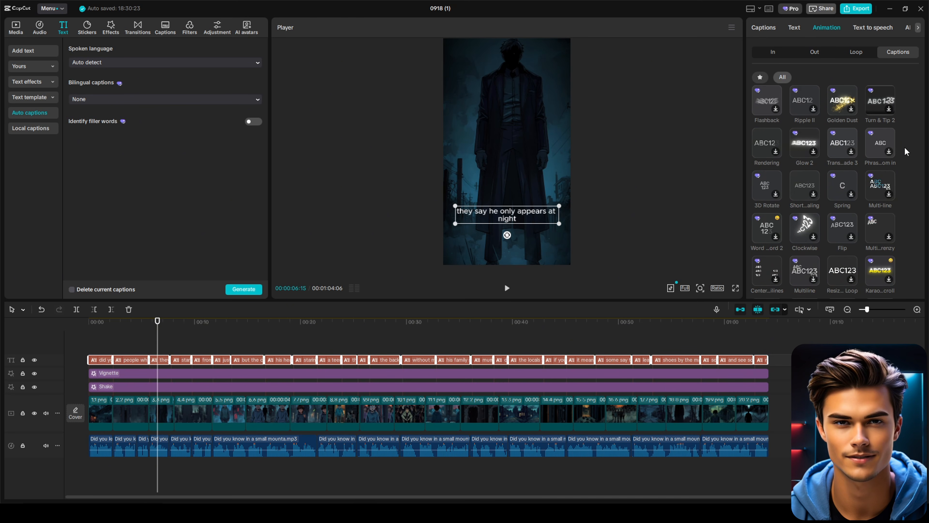
scroll(904, 162, up, 4)
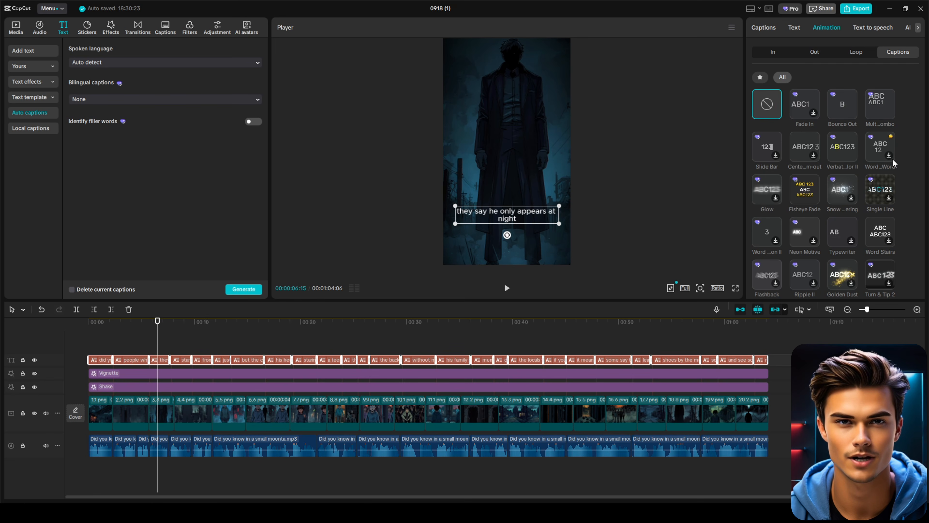
click(809, 190)
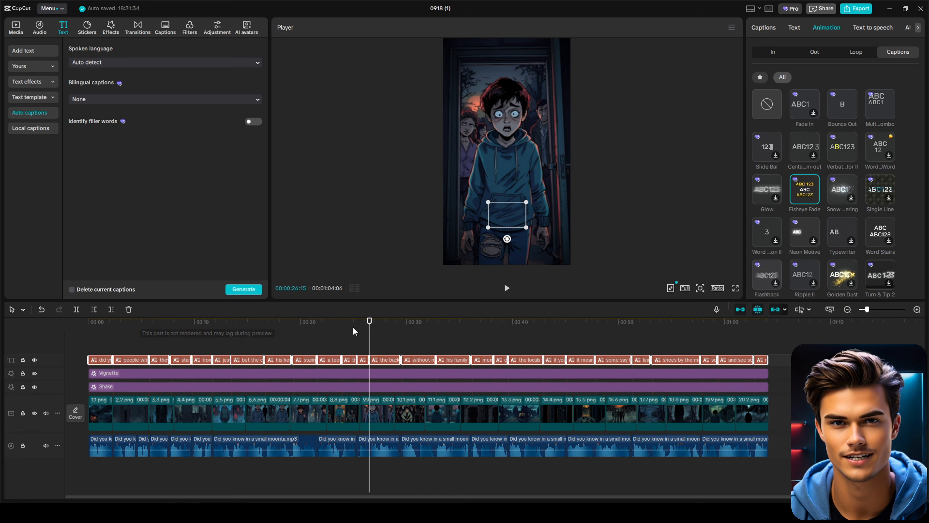
- Enlarge all the captions in the frame, turn on their Shadow, and preview the opening caption
drag(369, 323, 136, 322)
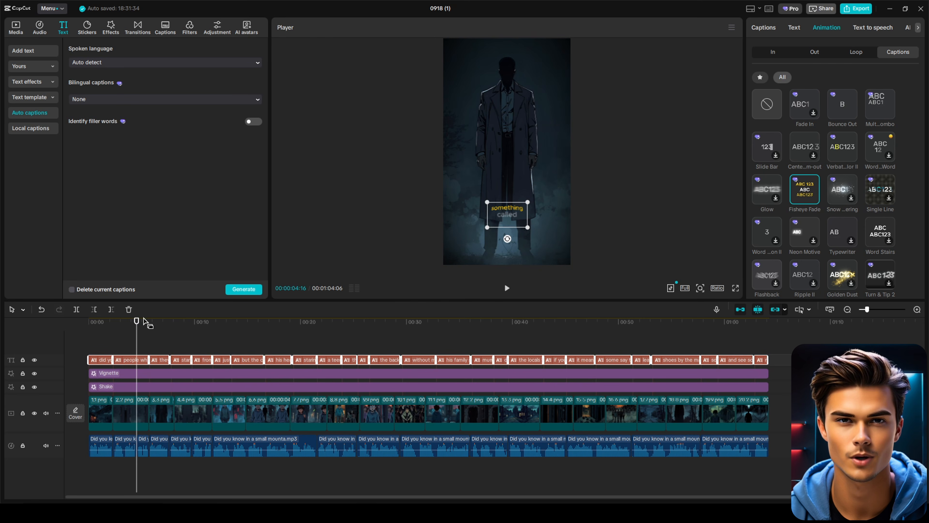
drag(530, 229, 562, 241)
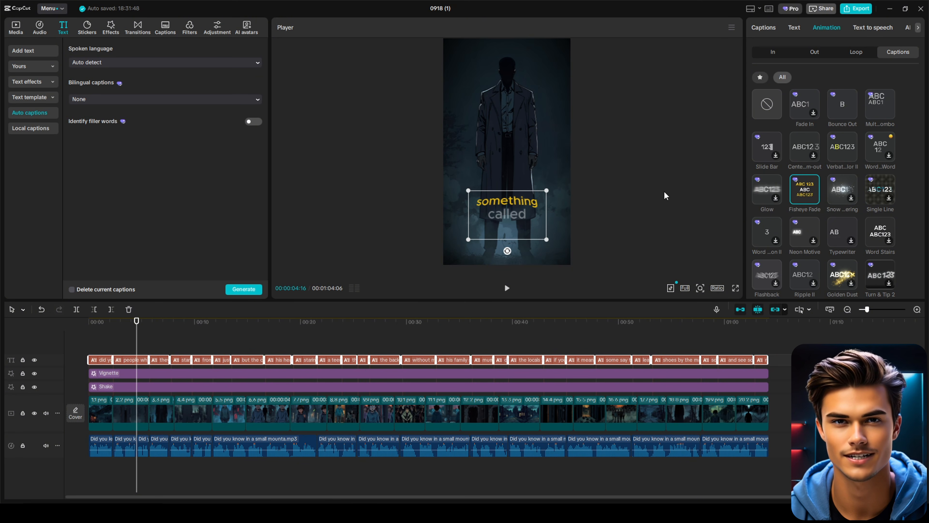
click(794, 28)
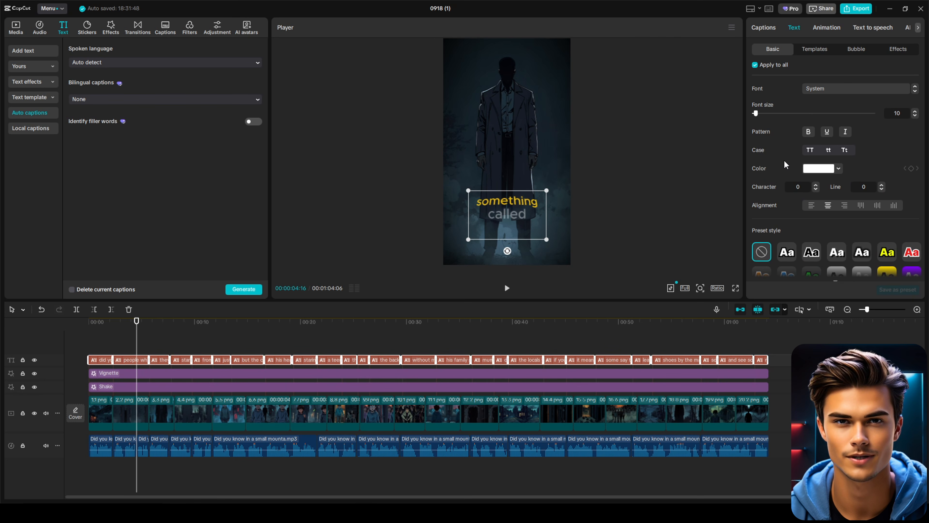
scroll(784, 164, down, 10)
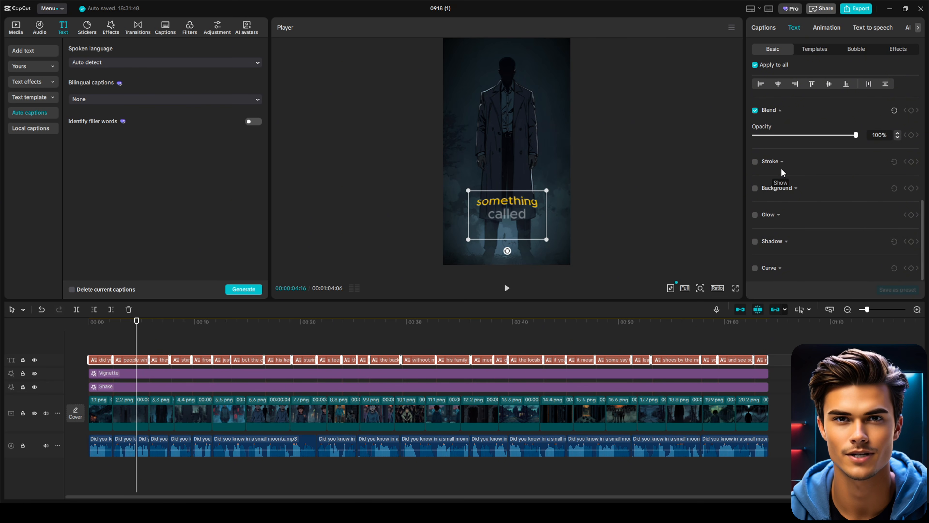
click(755, 242)
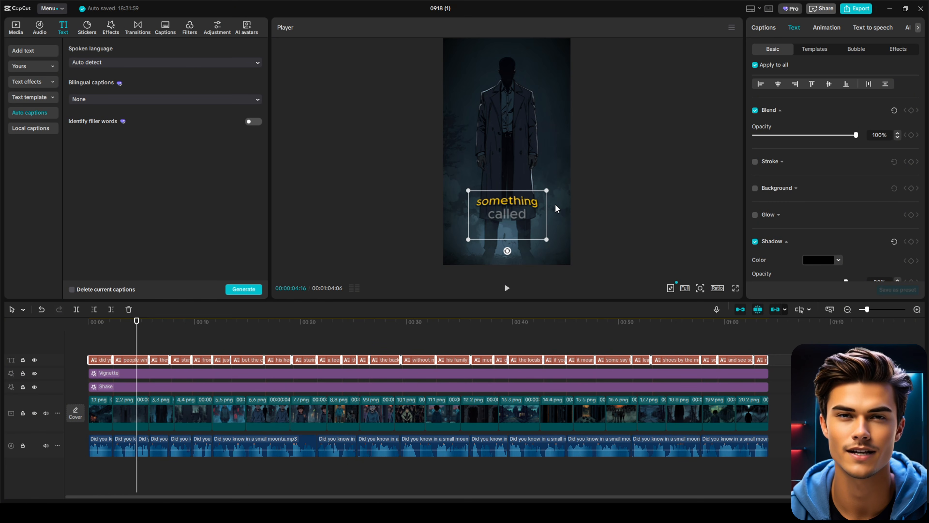
click(96, 342)
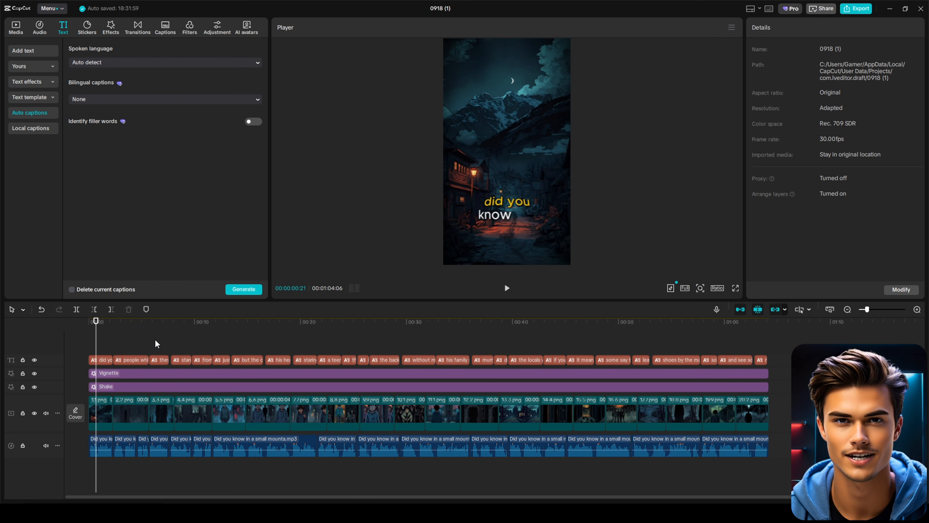
- Add the "ES_Who's at the Window" music track below the voiceover and trim it to the end of the video
click(16, 27)
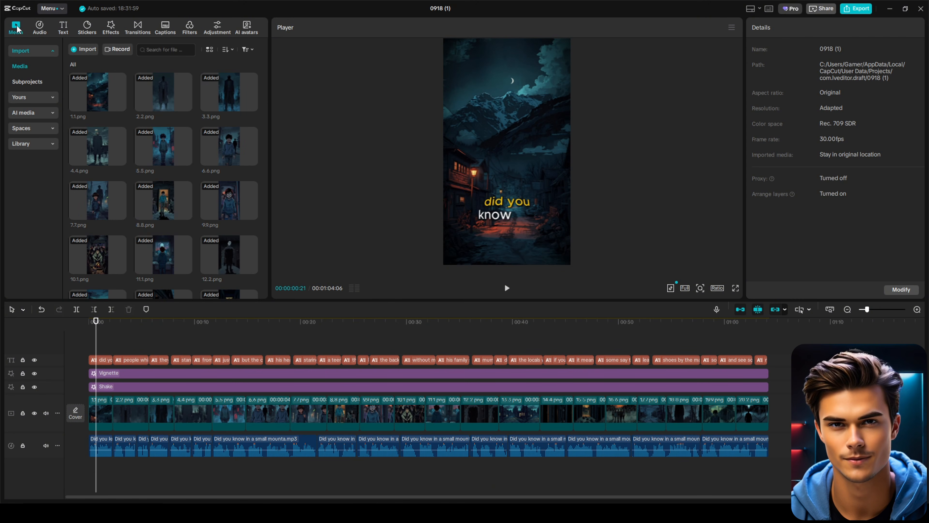
scroll(207, 154, down, 3)
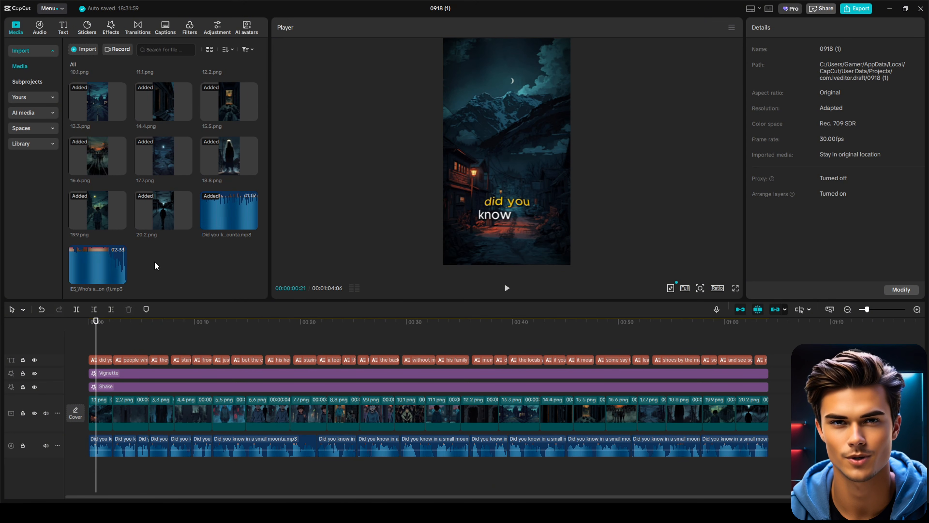
drag(115, 265, 89, 471)
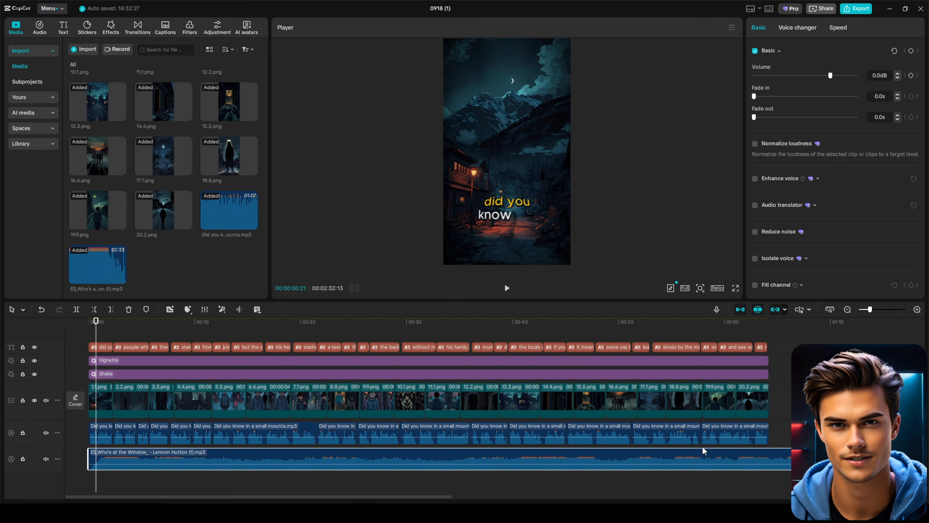
click(768, 327)
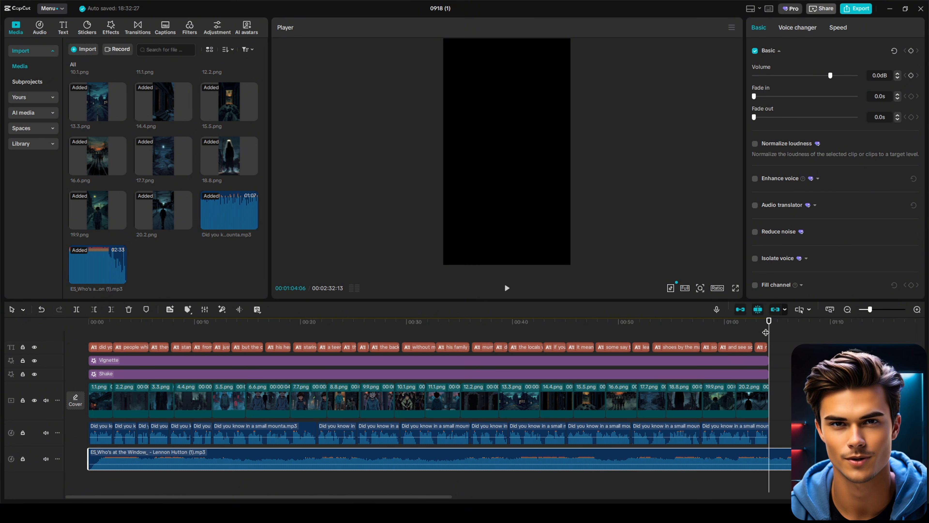
click(111, 309)
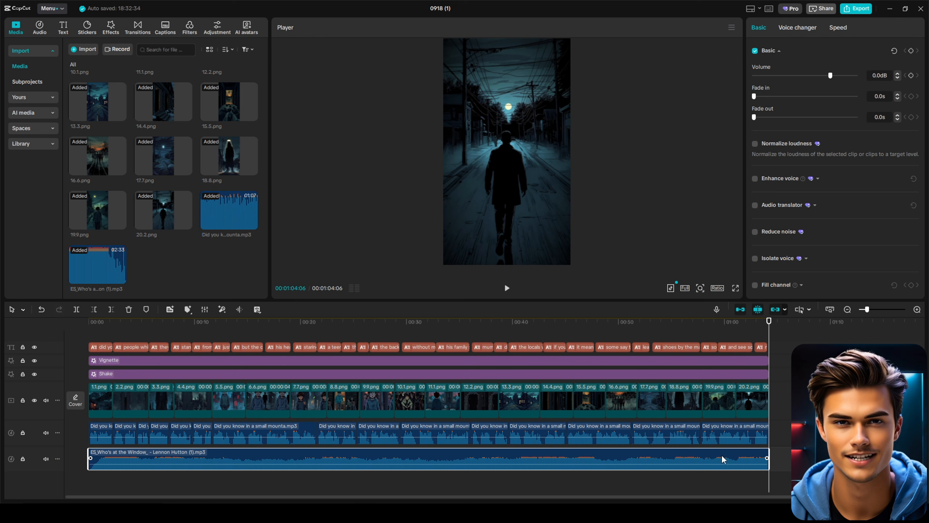
- Set the music track's volume to -17.5 dB with a 1.0 s fade in and a 1.0 s fade out
drag(830, 75, 808, 75)
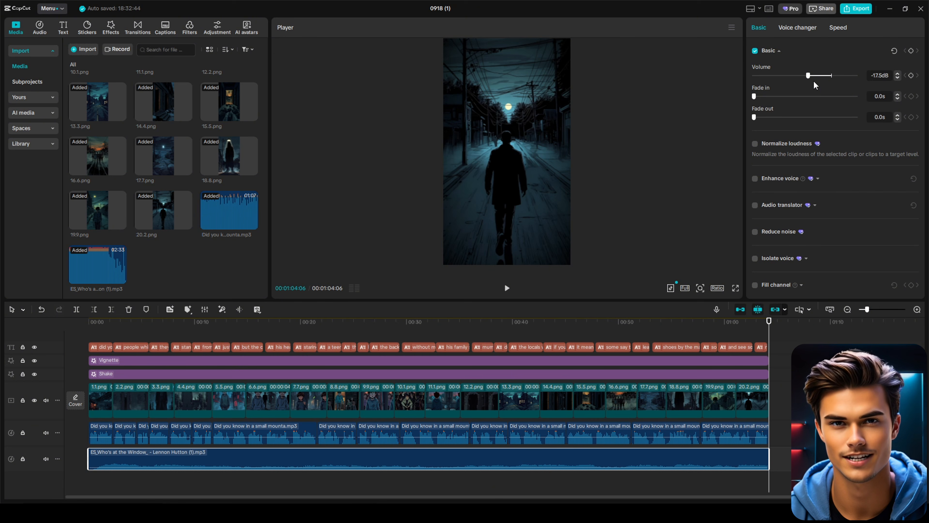
drag(754, 96, 766, 99)
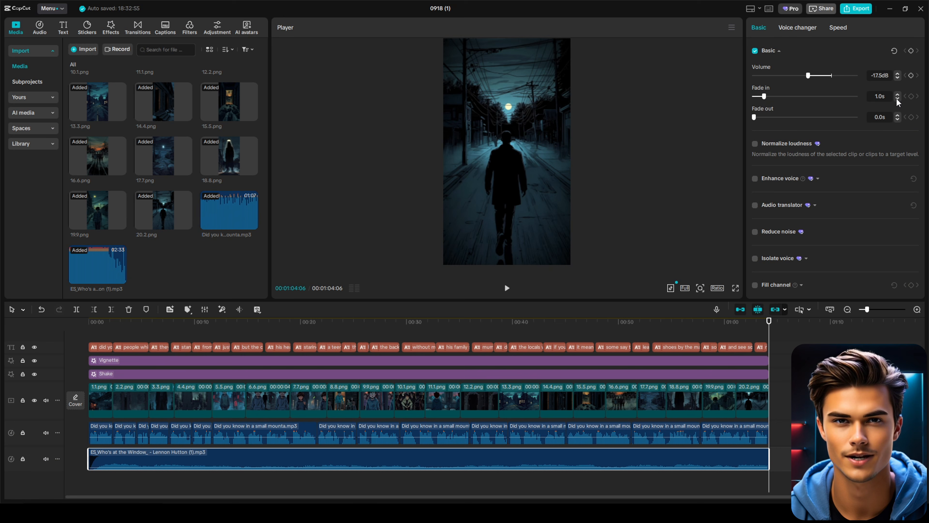
click(884, 114)
text(1s)
key(Return)
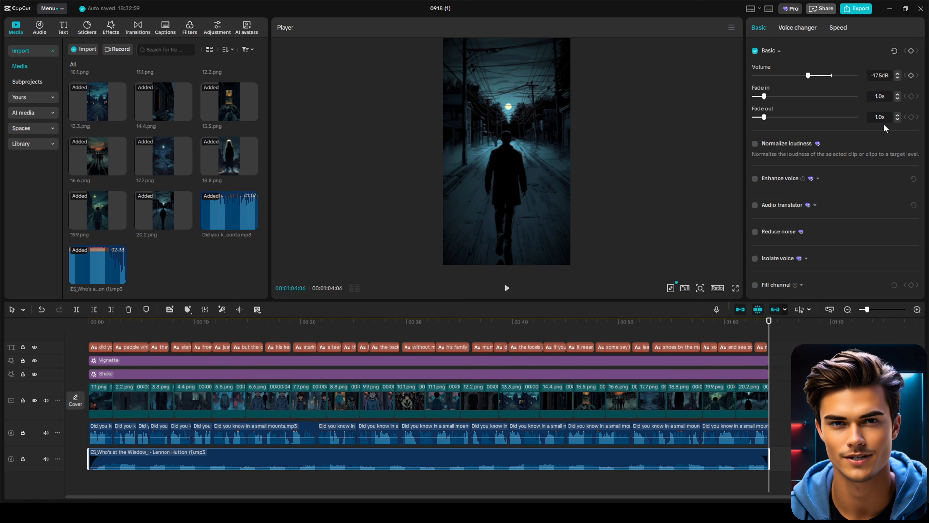
- Combine all captions, the Vignette and Shake effects, and the image clips into one compound clip
scroll(251, 378, up, 1)
click(105, 341)
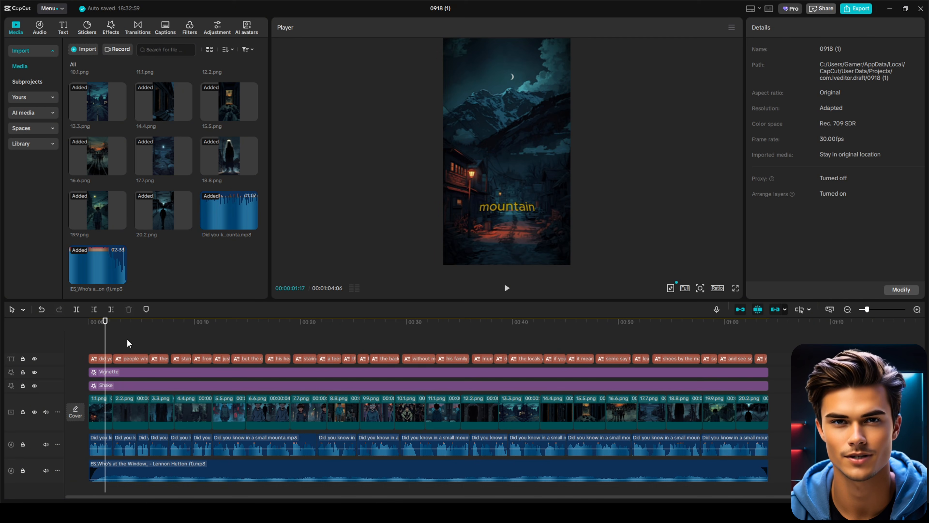
drag(775, 339, 100, 412)
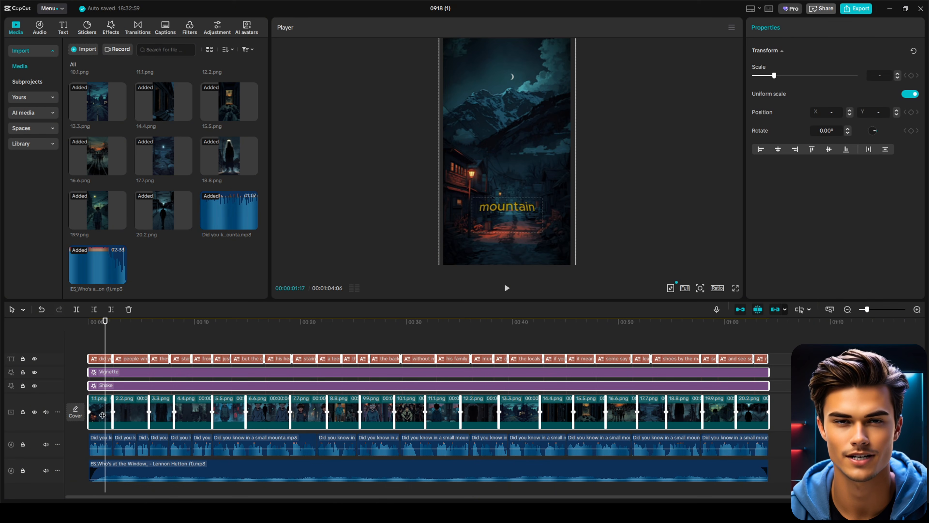
right_click(133, 410)
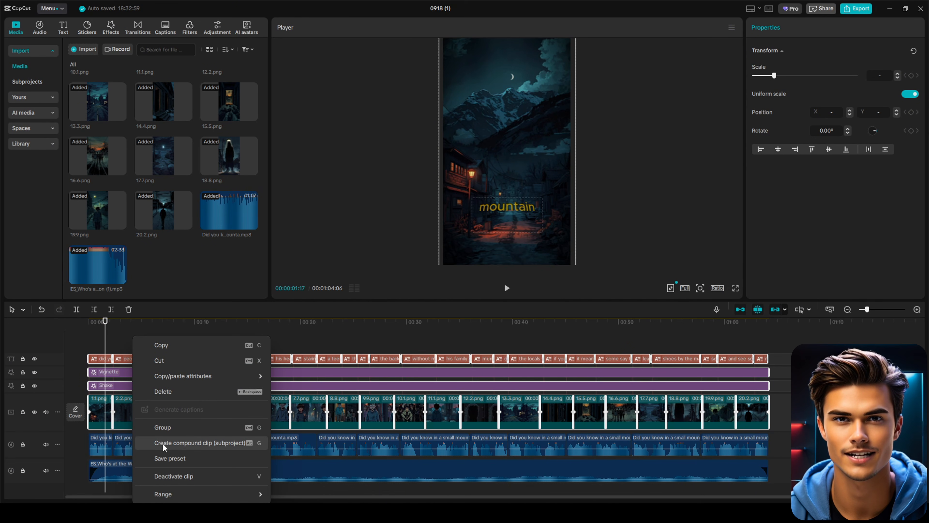
click(175, 444)
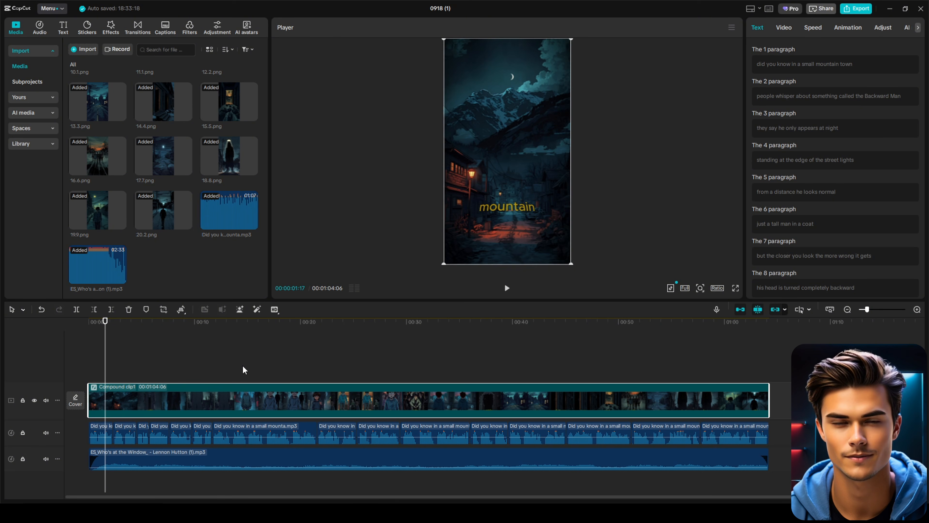
- Give the compound clip Fade In and Fade Out animations of 0.5 s each and preview the opening
click(853, 26)
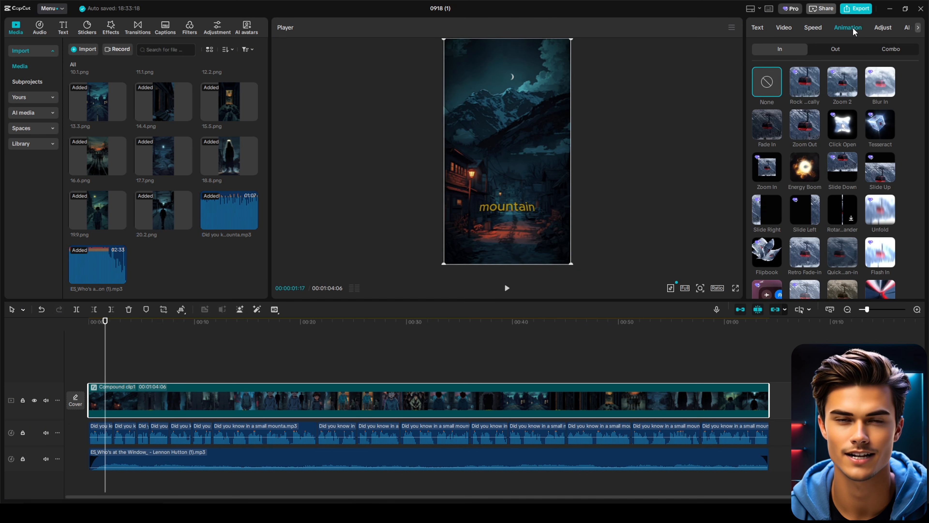
click(768, 123)
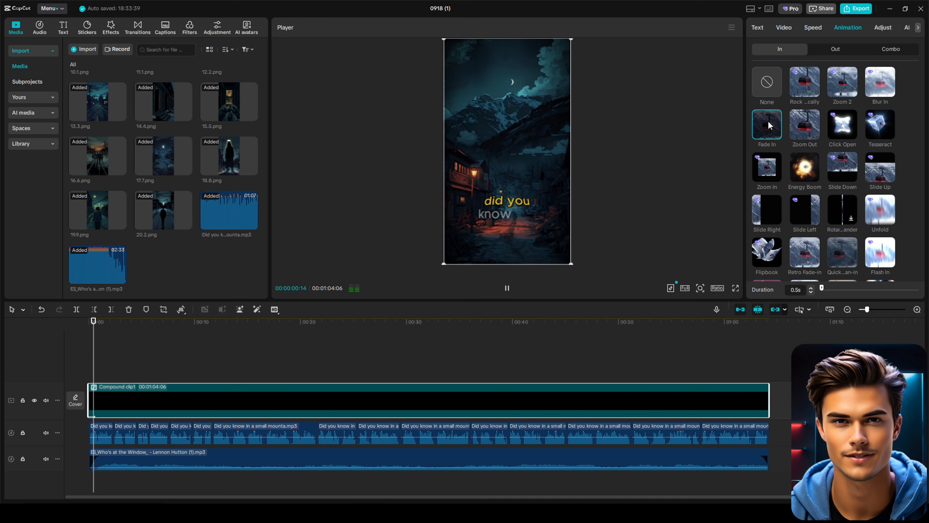
click(836, 50)
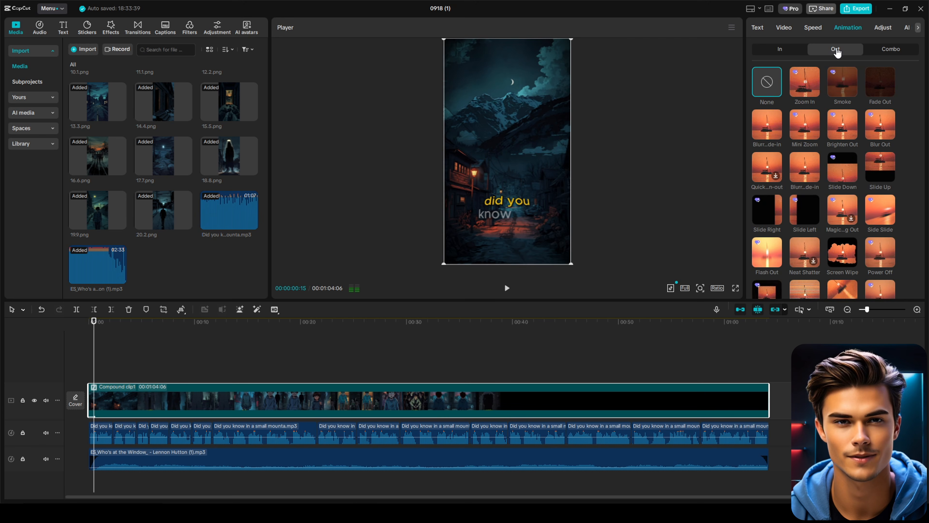
click(880, 82)
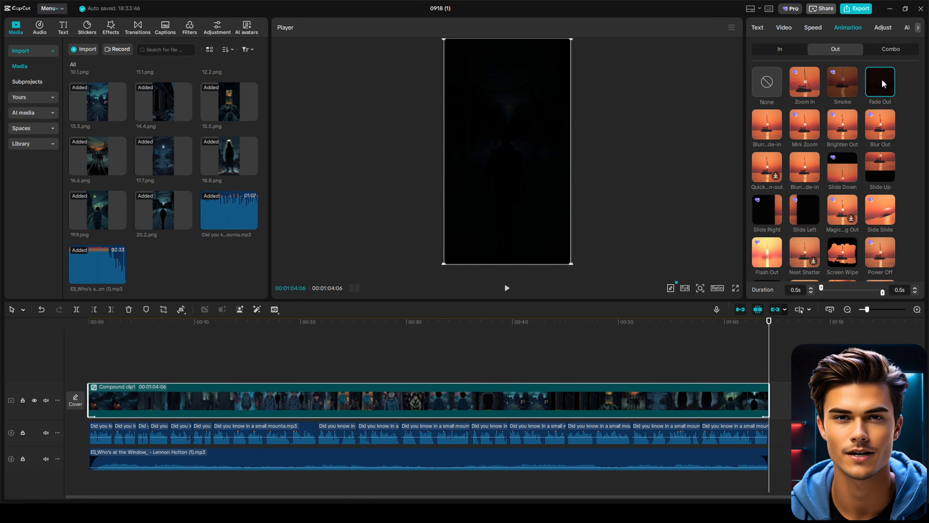
click(103, 359)
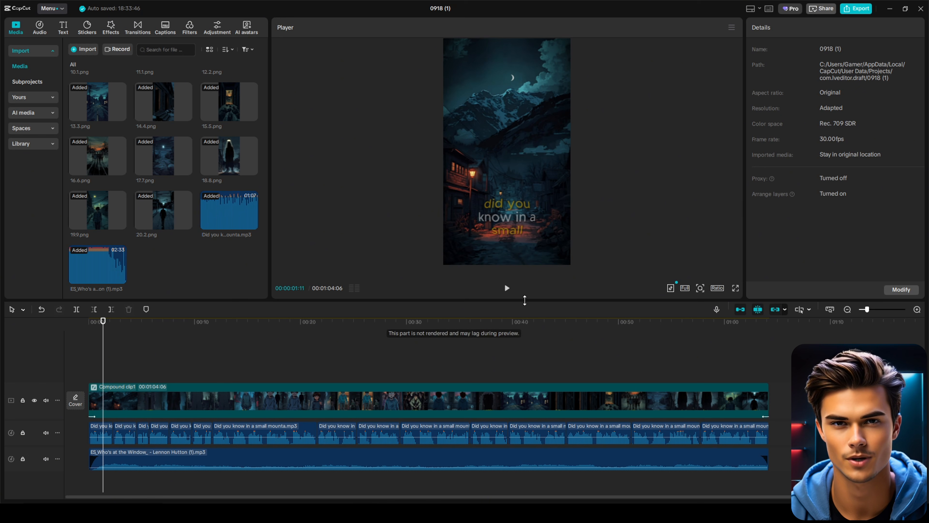
- Export the video as an mp4 at 1080P and 60fps, with the H.264 codec and Higher bit rate
click(852, 10)
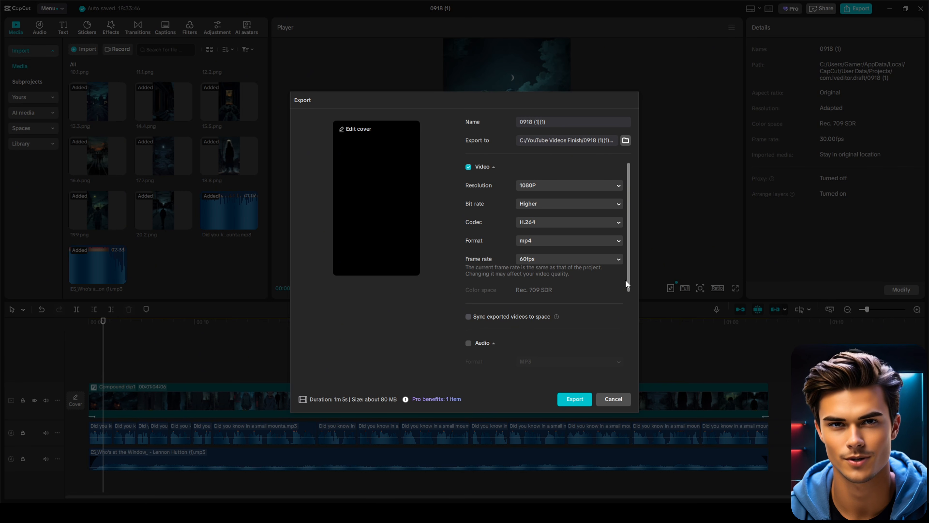
click(584, 400)
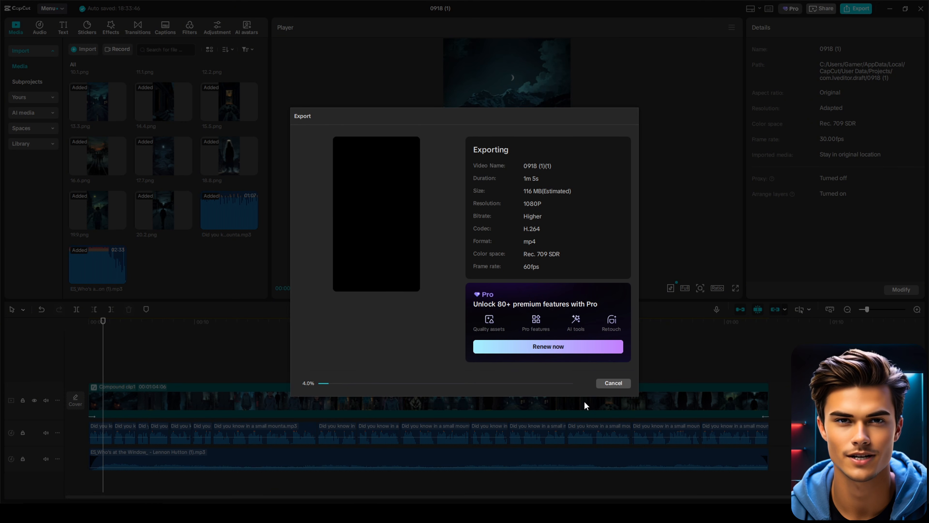